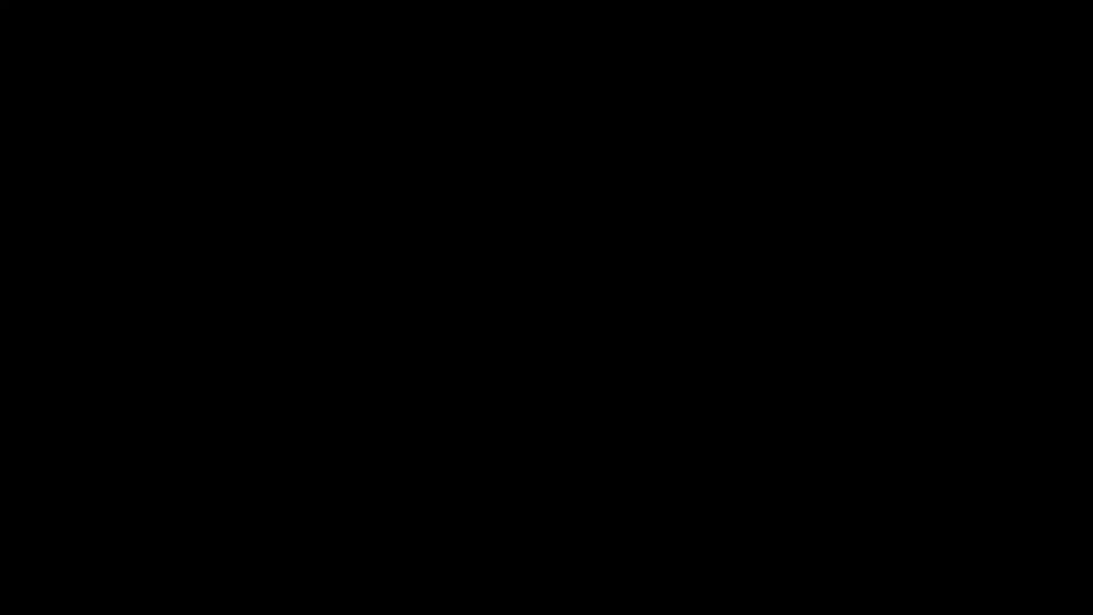
{"action": "left_click", "coordinate": [644, 127]}
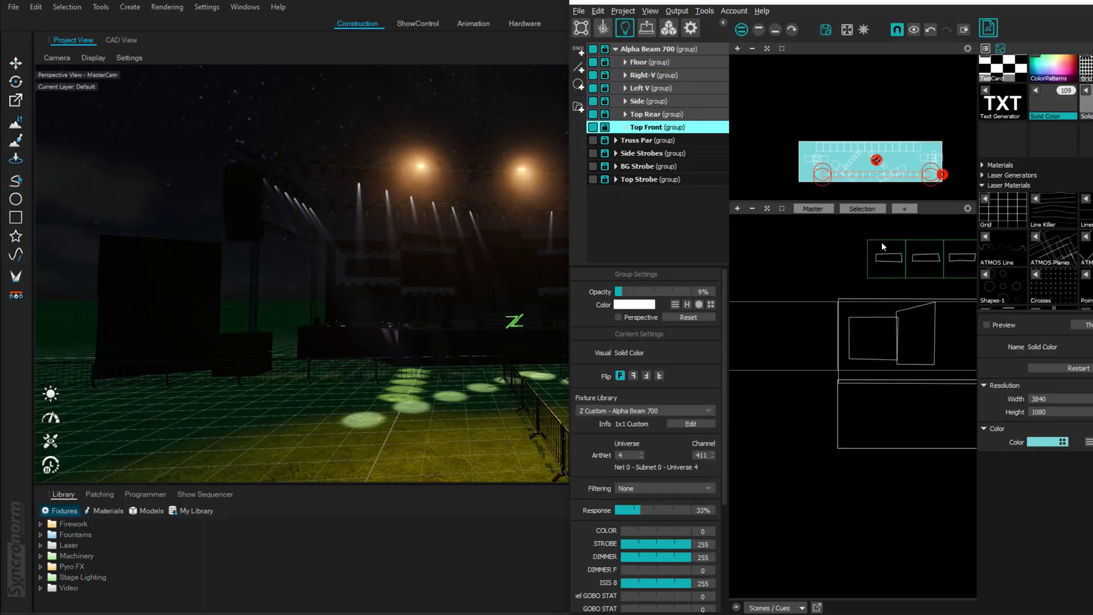
{"action": "left_click", "coordinate": [650, 60], "text": "shift"}
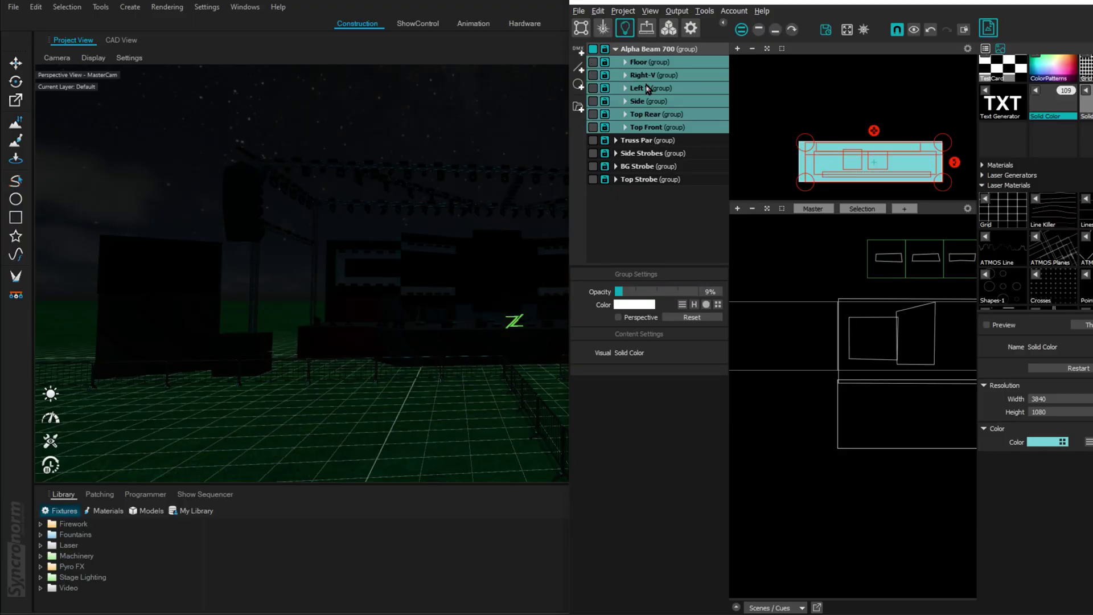
{"action": "left_click", "coordinate": [649, 114]}
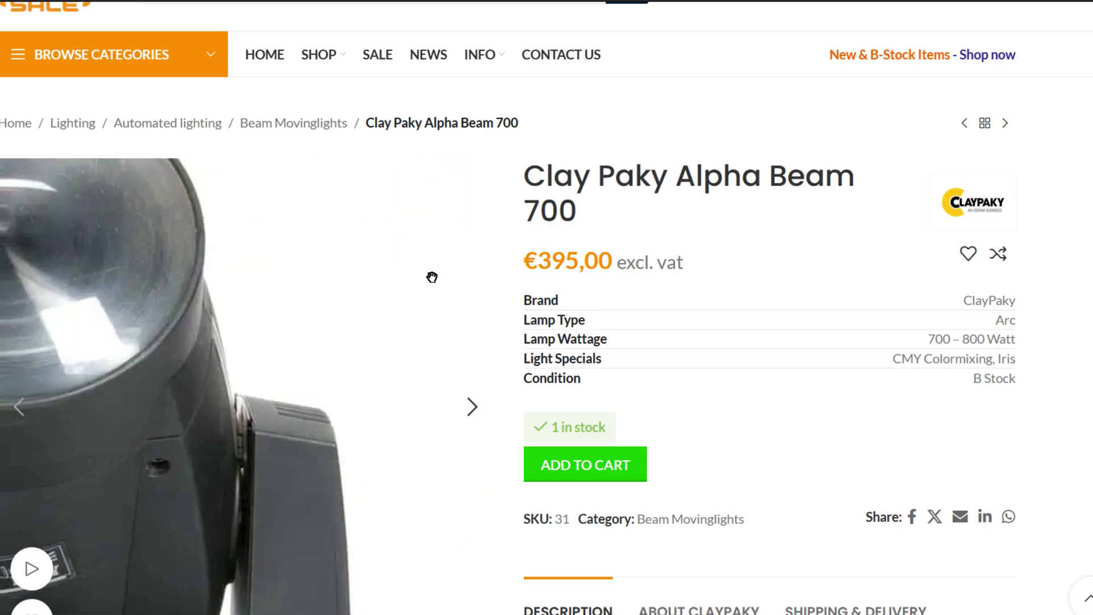
{"action": "scroll", "coordinate": [513, 296], "scroll_direction": "down", "scroll_amount": 3}
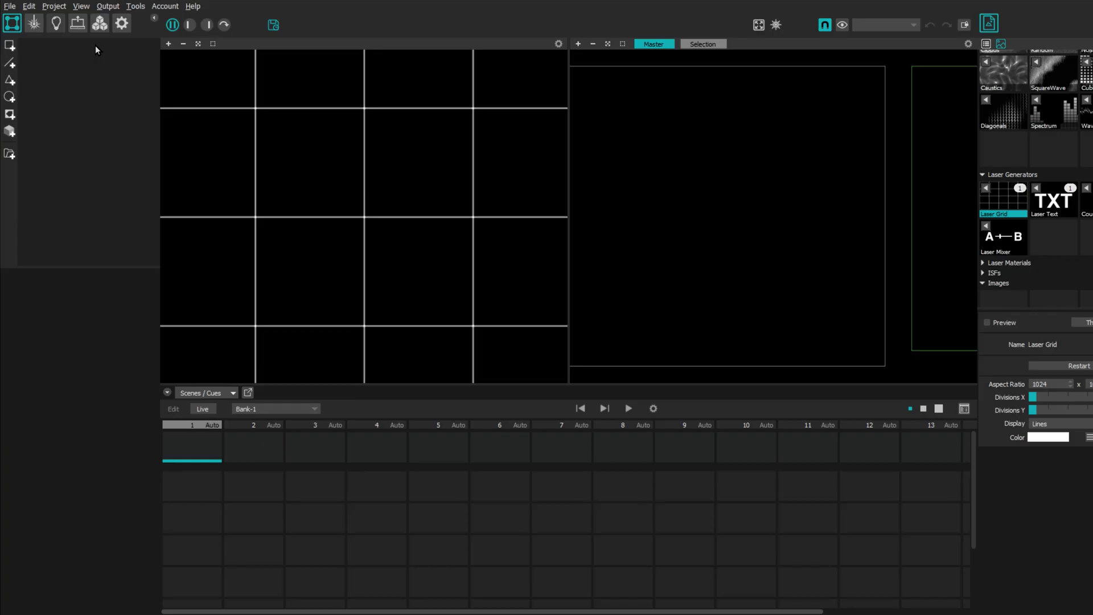
Step: Set the DMX output in the preferences to ArtNet on the Ethernet - 192.168.0.105 interface
{"action": "key", "text": "ctrl+"}
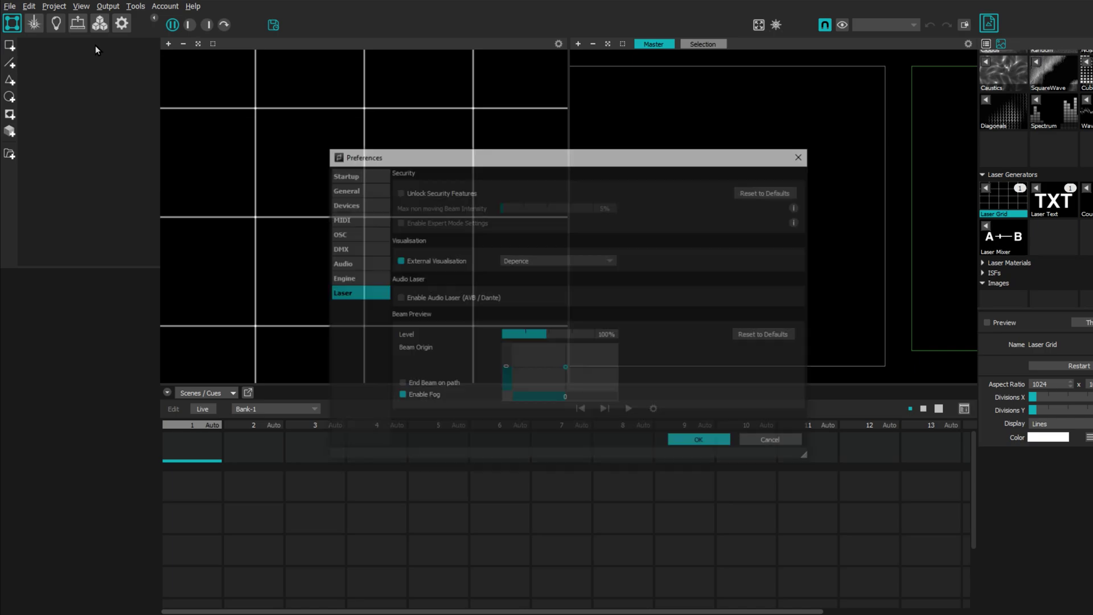
{"action": "left_click", "coordinate": [362, 175]}
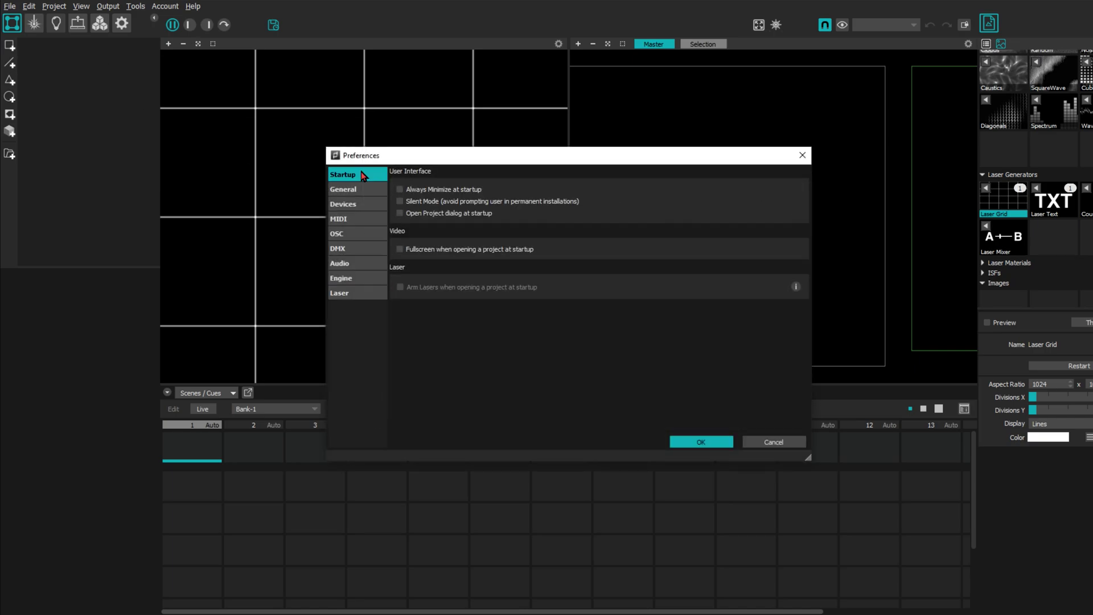
{"action": "left_click", "coordinate": [345, 248]}
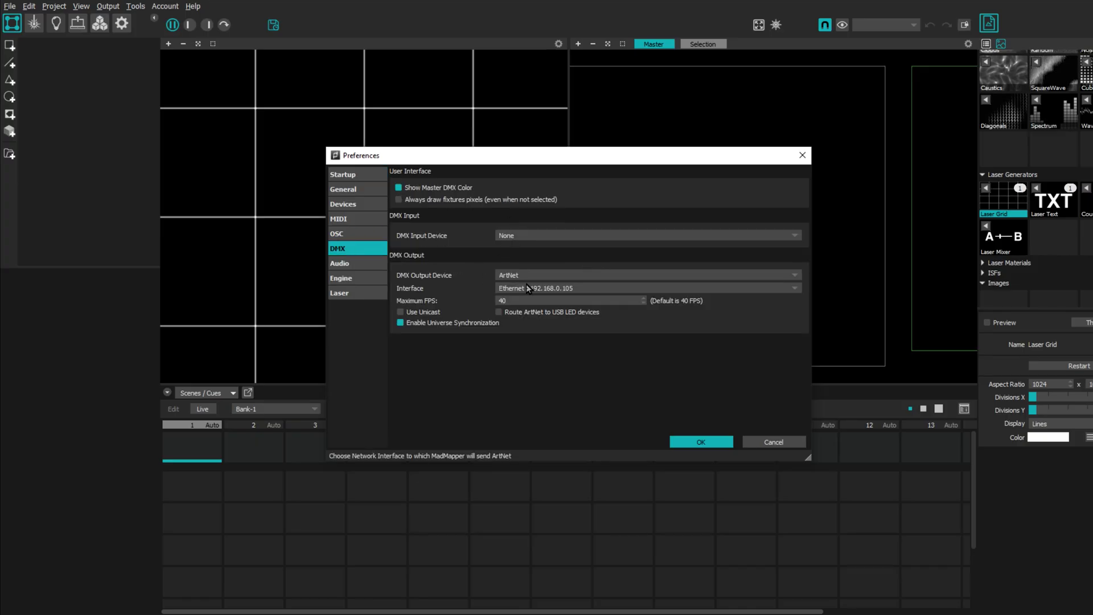
{"action": "left_click", "coordinate": [626, 275]}
{"action": "left_click", "coordinate": [626, 291]}
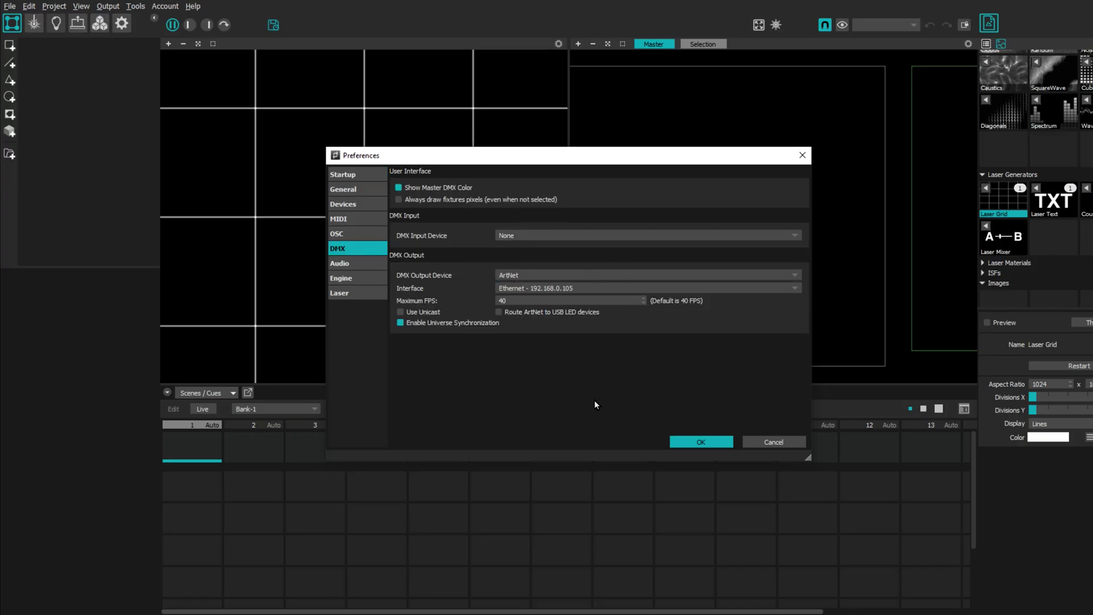
{"action": "left_click", "coordinate": [791, 288]}
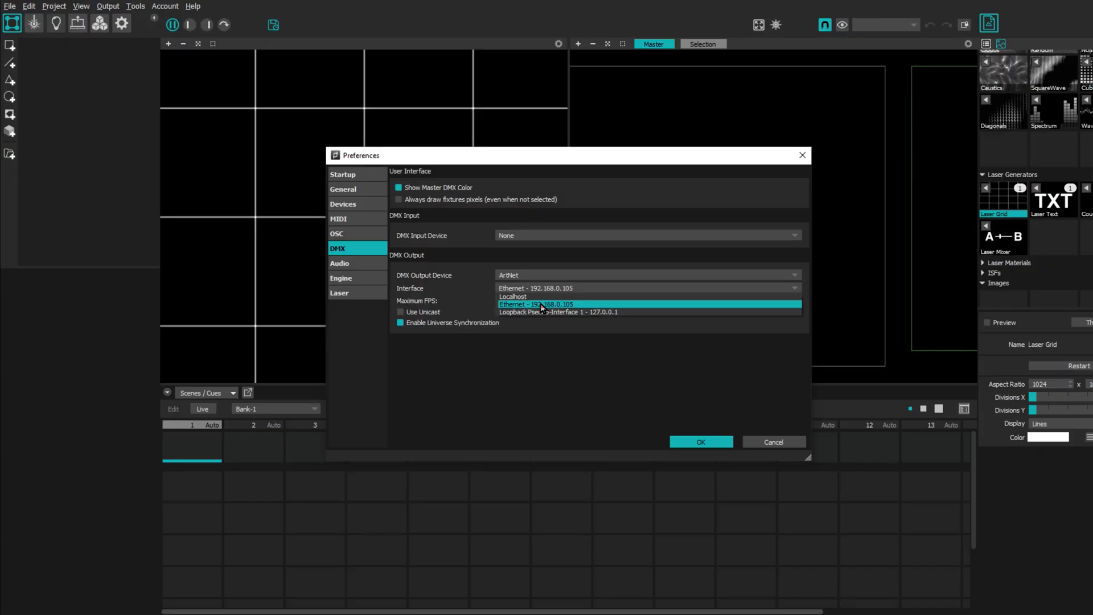
{"action": "left_click", "coordinate": [541, 304]}
{"action": "left_click", "coordinate": [701, 441]}
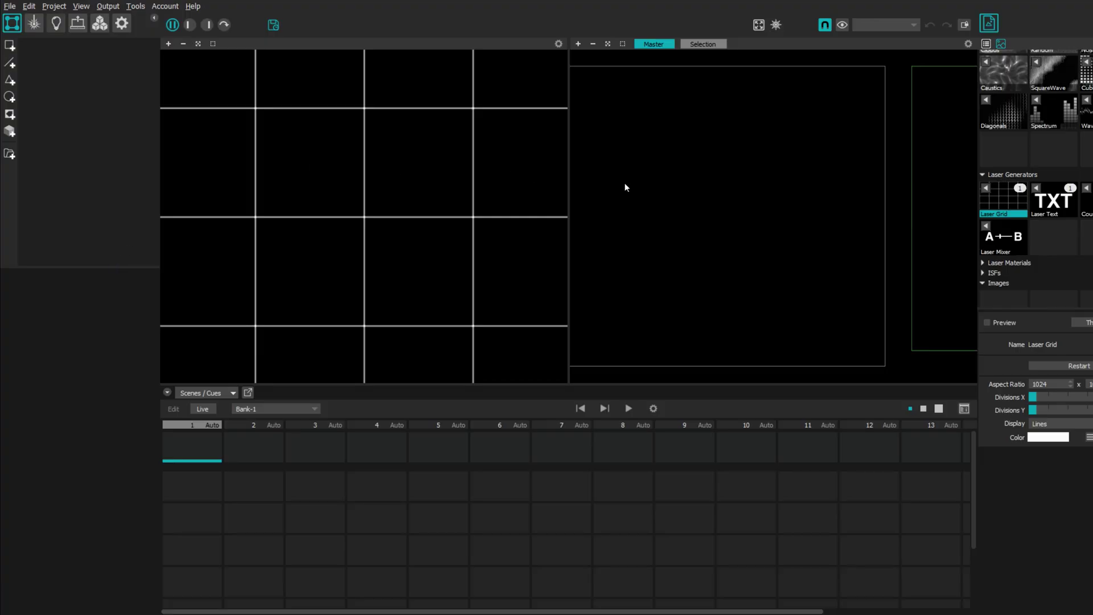
Step: Switch to the SMD Strobe.JPG channel chart and place it side by side with MadMapper
{"action": "key", "text": "alt+Tab"}
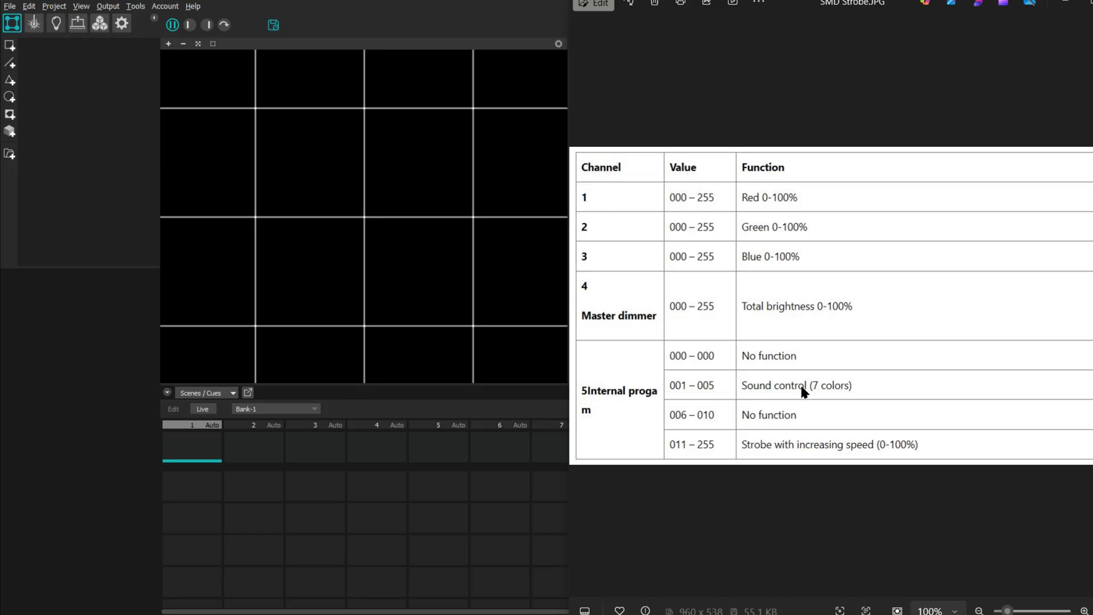
{"action": "key", "text": "super+Up"}
{"action": "key", "text": "super+Left"}
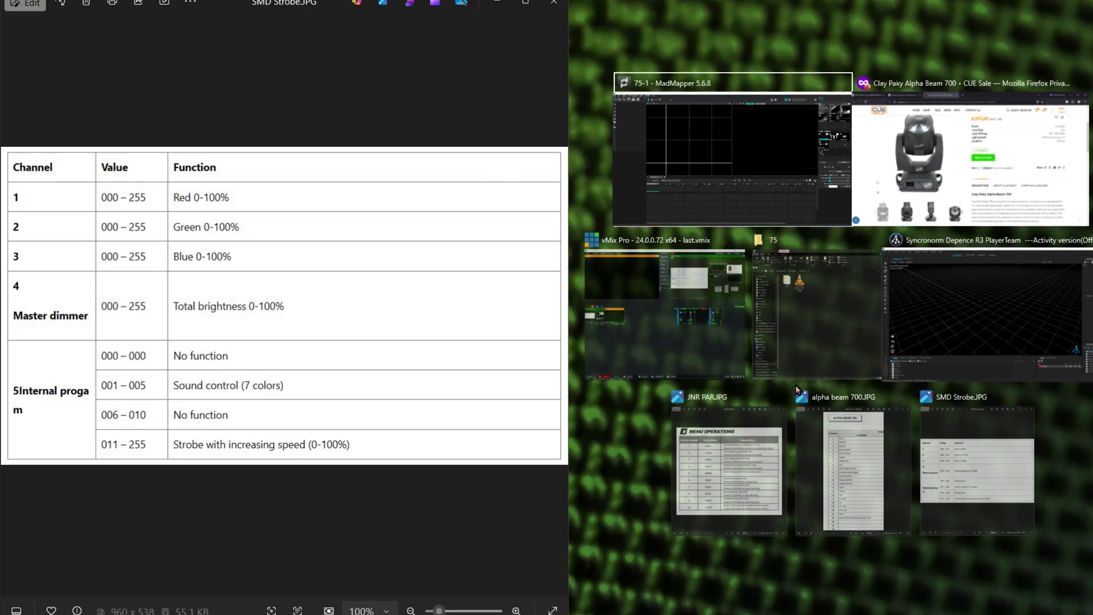
{"action": "left_click", "coordinate": [706, 181]}
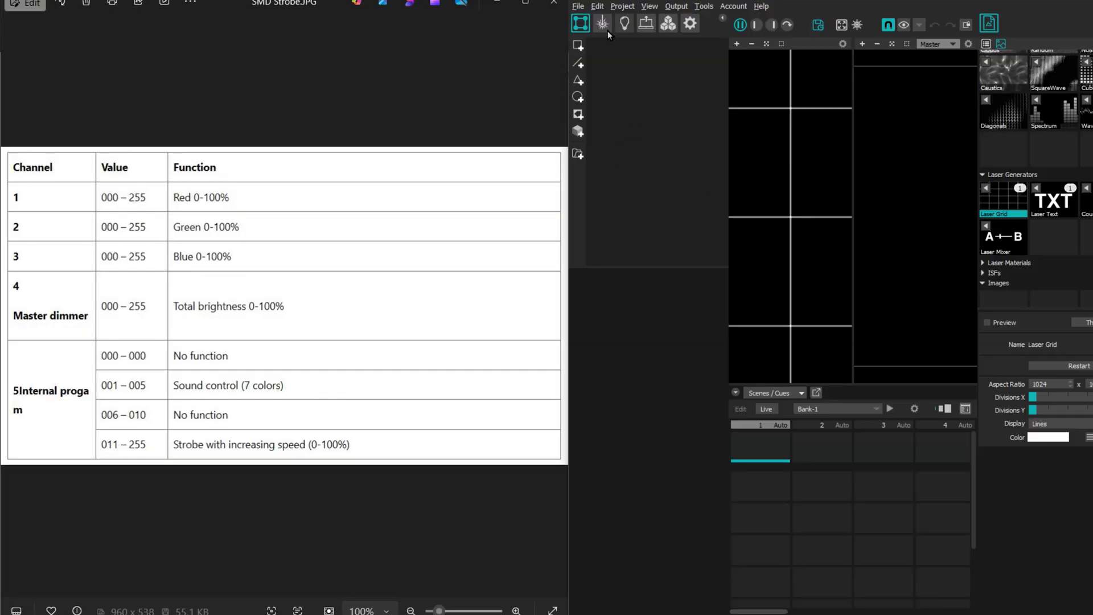
Step: Add a DMX fixture and open the Fixture Editor in its own window beside the channel chart
{"action": "left_click", "coordinate": [624, 23]}
{"action": "left_click", "coordinate": [624, 44]}
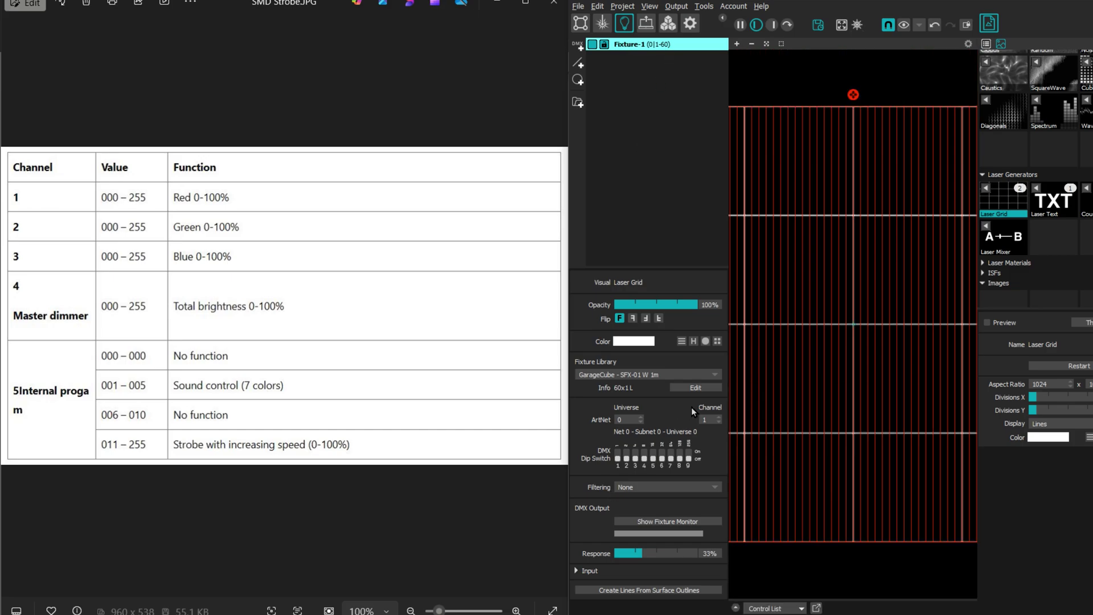
{"action": "left_click", "coordinate": [698, 388]}
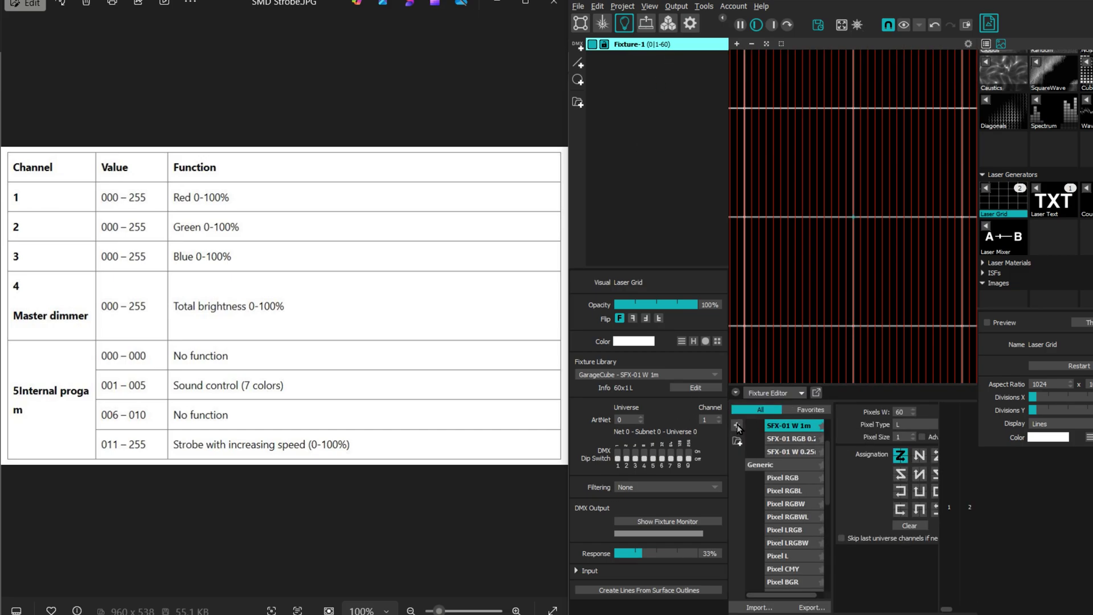
{"action": "left_click", "coordinate": [817, 391]}
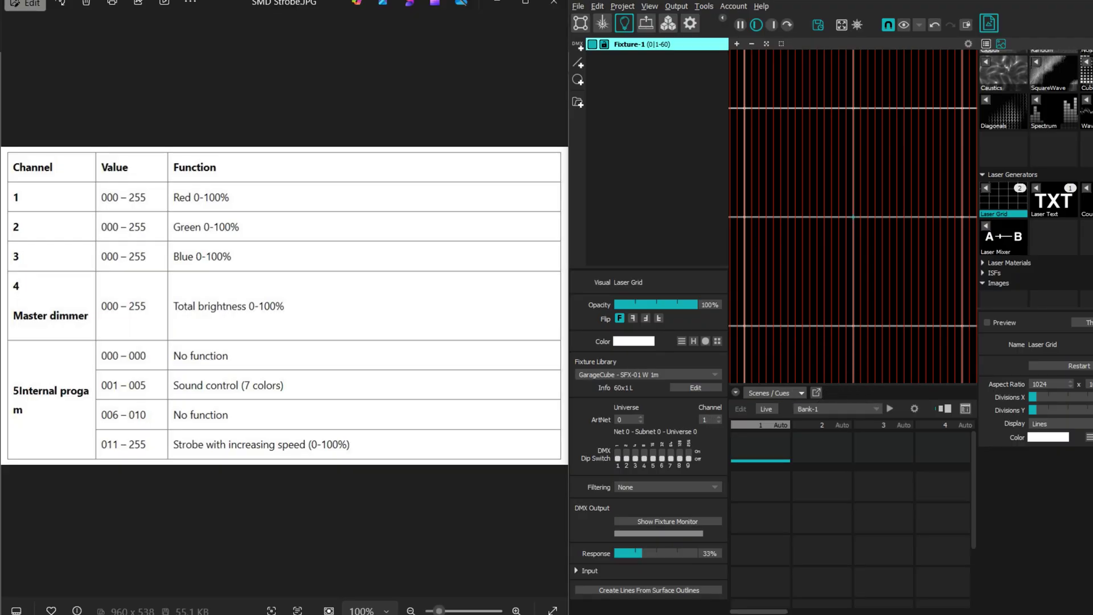
{"action": "left_click_drag", "start_coordinate": [606, 53], "coordinate": [767, 116]}
{"action": "key", "text": "super+Right"}
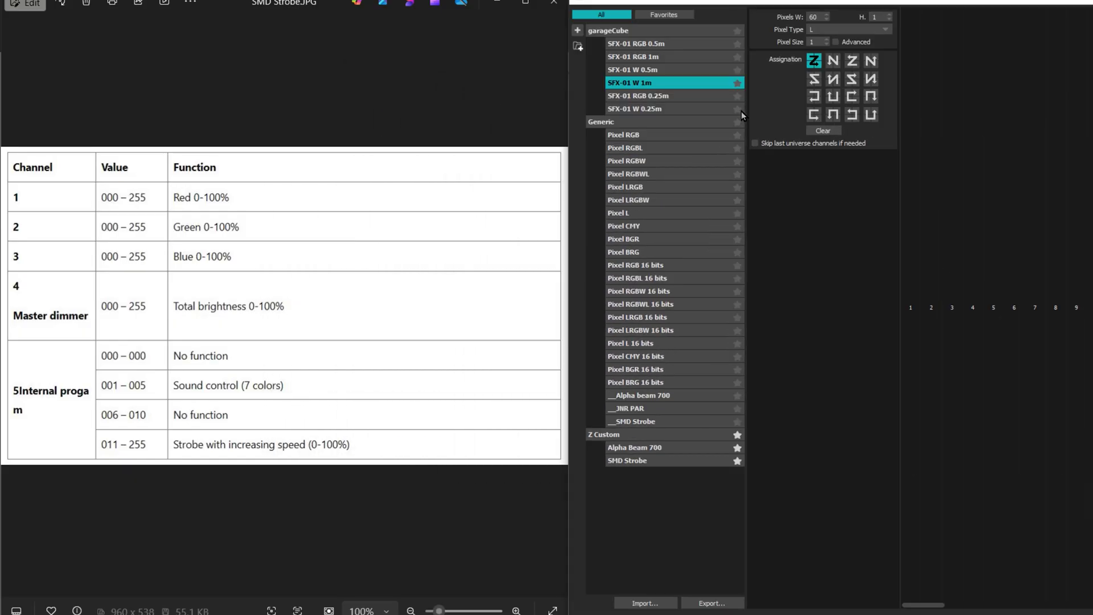
Step: Create a new fixture definition in the Generic group and name it SMD Strobe
{"action": "left_click", "coordinate": [594, 121]}
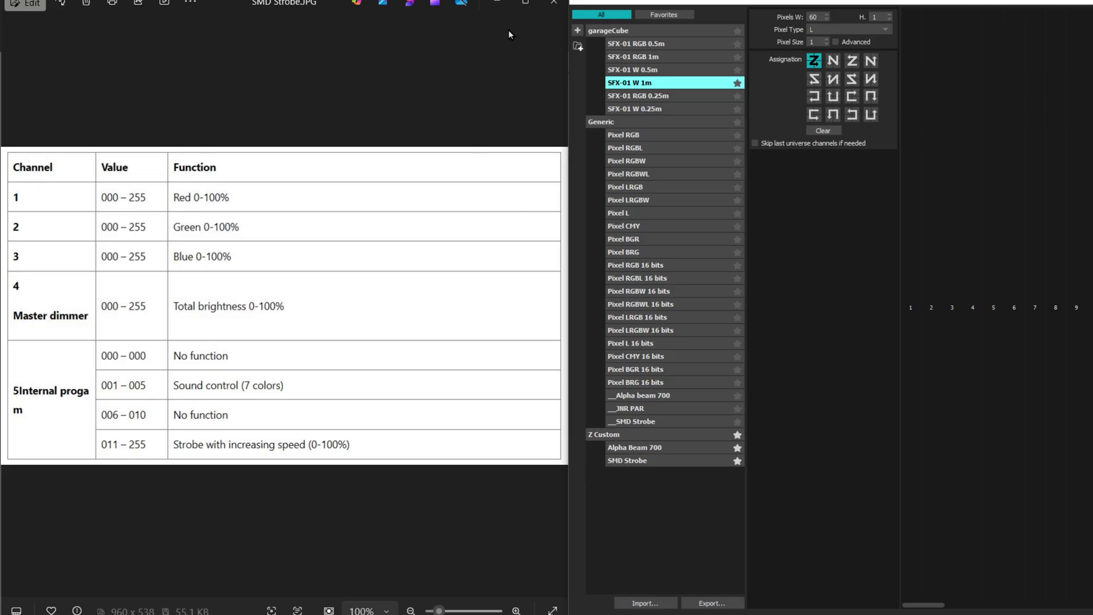
{"action": "left_click", "coordinate": [577, 32]}
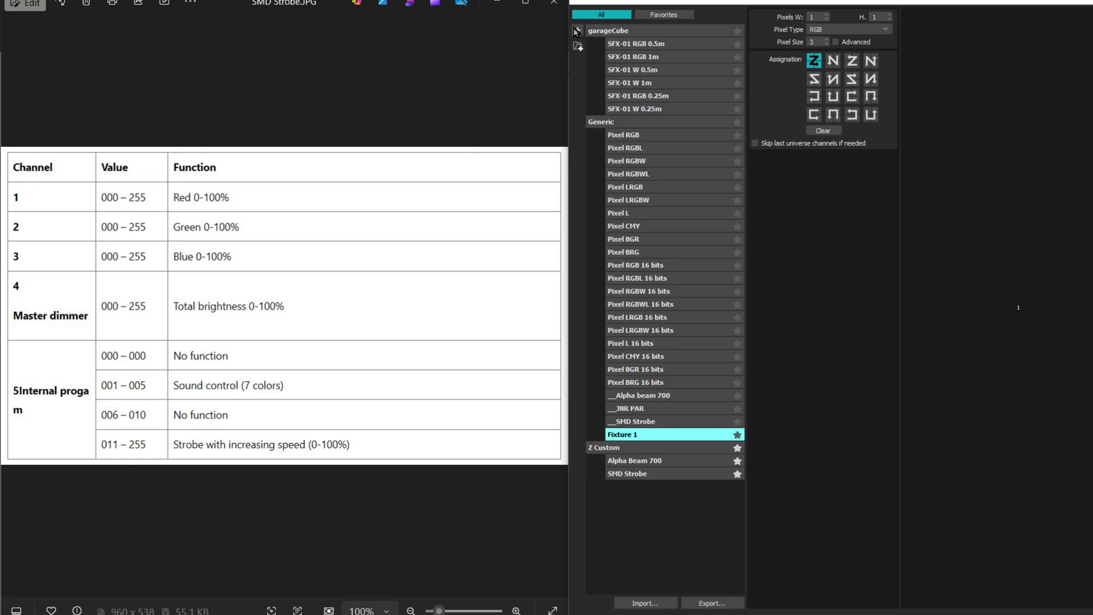
{"action": "double_click", "coordinate": [622, 435]}
{"action": "type", "text": "SMD Strobe"}
{"action": "key", "text": "Return"}
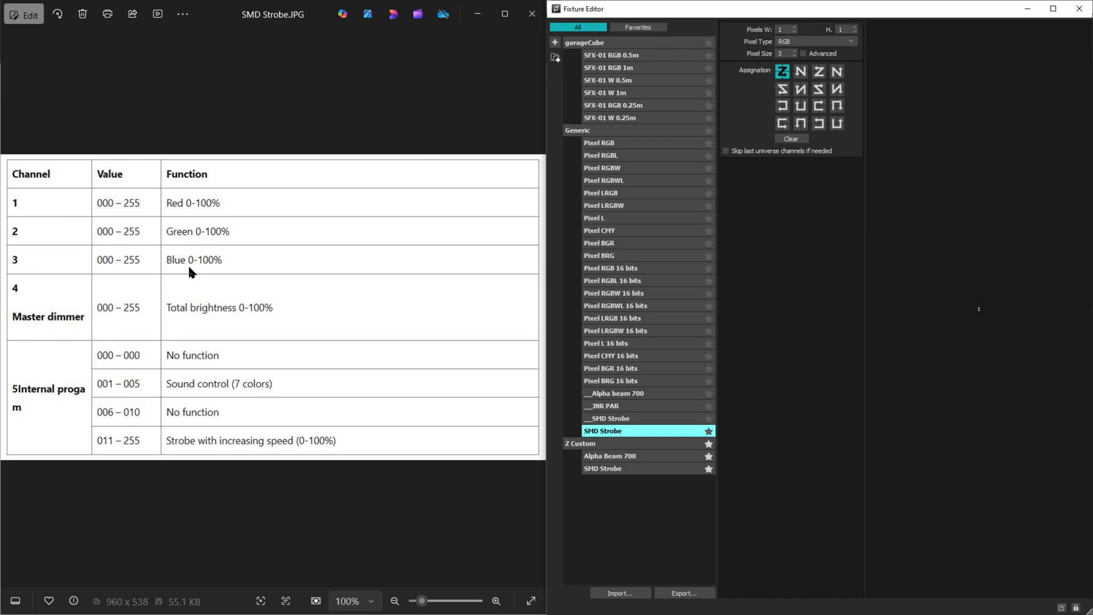
Step: Set the SMD Strobe's pixel size to 5 and name channel 4 Dimmer and channel 5 Programs
{"action": "left_click", "coordinate": [784, 54]}
{"action": "type", "text": "5"}
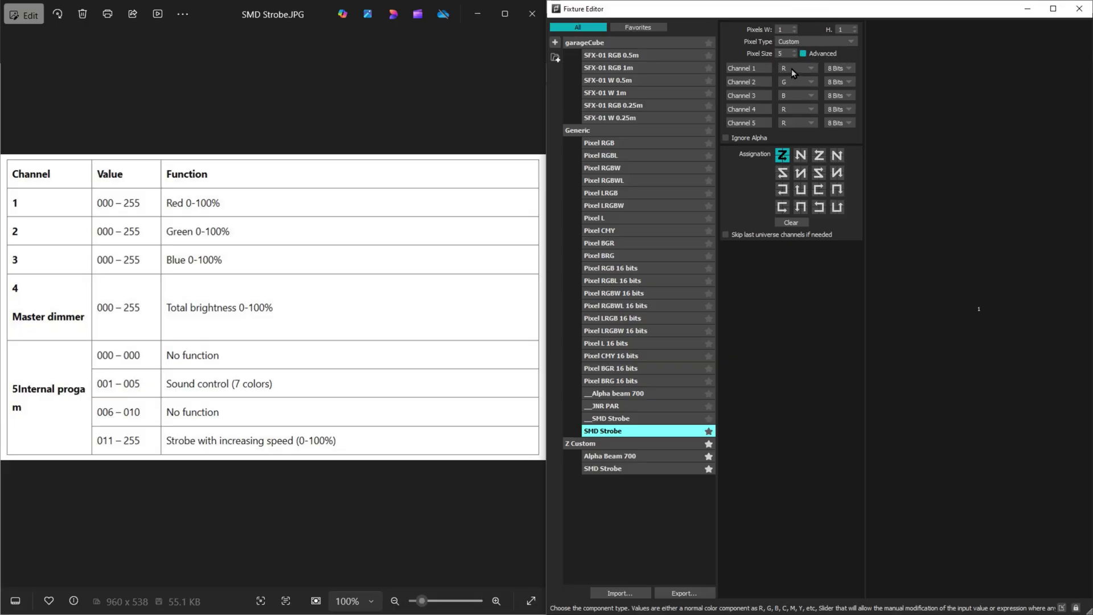
{"action": "key", "text": "ctrl"}
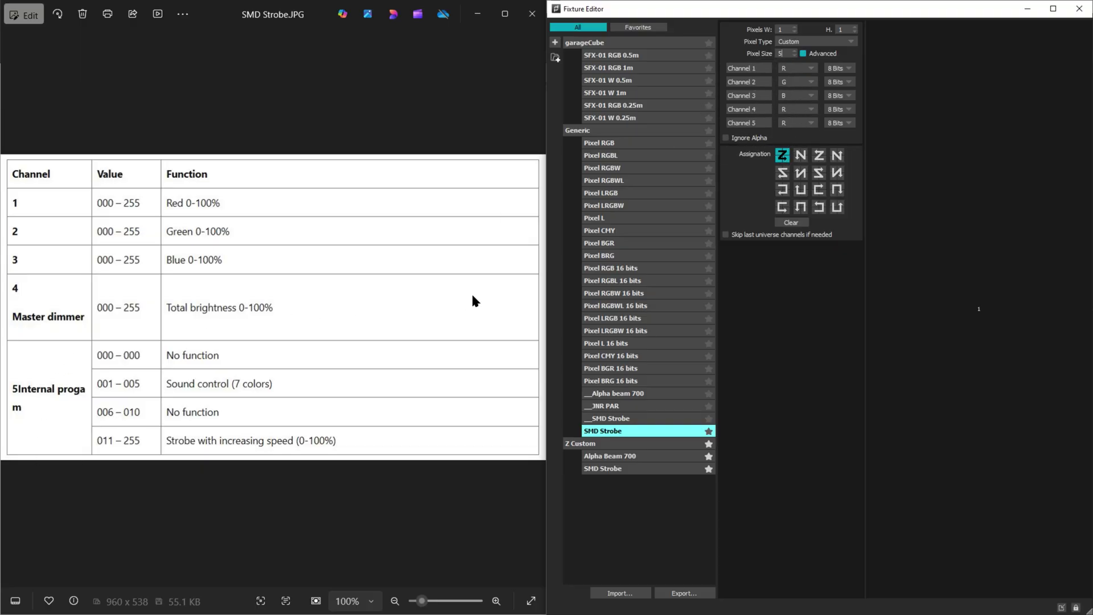
{"action": "type", "text": "Dimmer"}
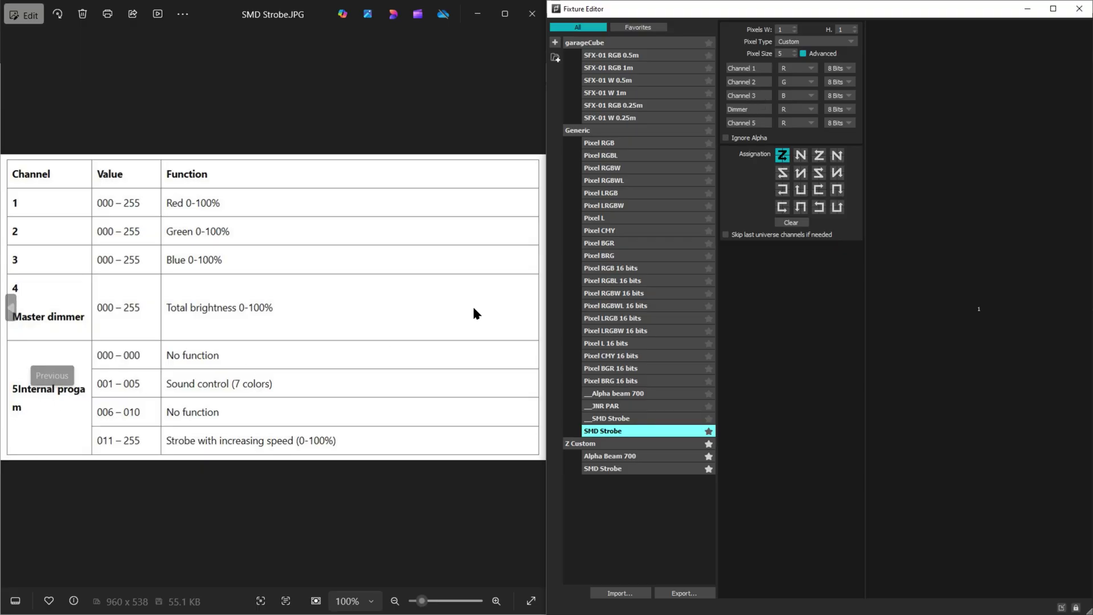
{"action": "left_click", "coordinate": [757, 118]}
{"action": "type", "text": "I"}
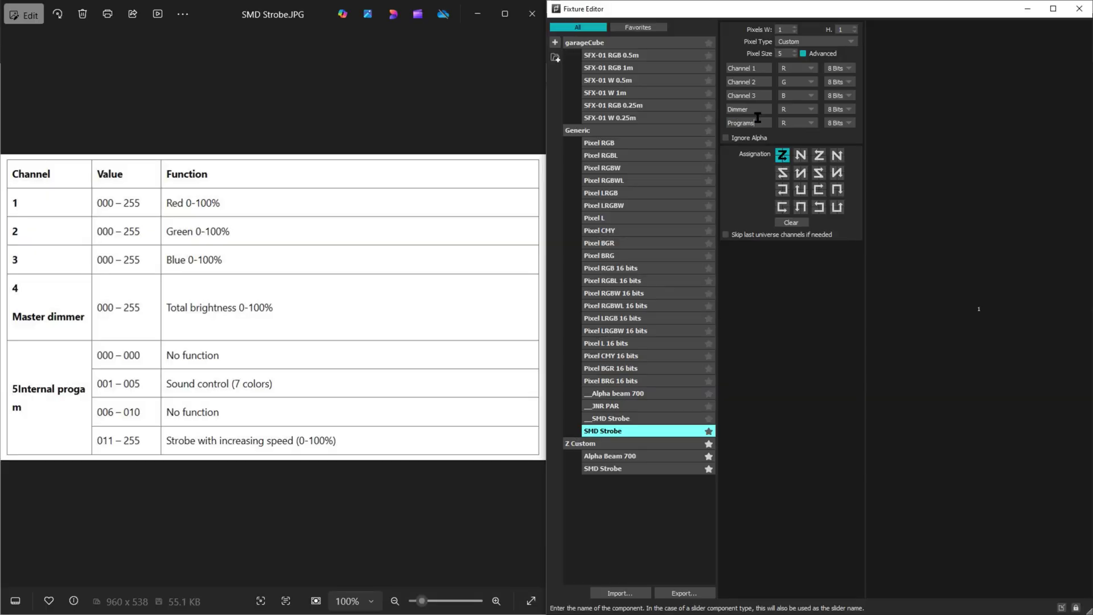
Step: Change the component type of the Programs and Dimmer channels to Slider
{"action": "left_click", "coordinate": [810, 123]}
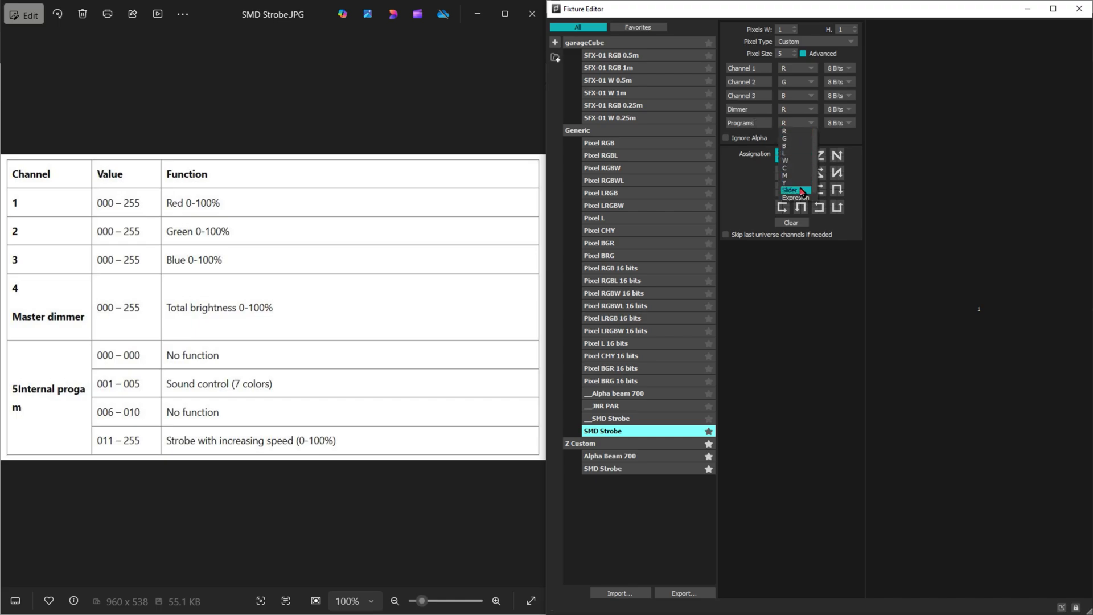
{"action": "left_click", "coordinate": [803, 191]}
{"action": "left_click", "coordinate": [806, 108]}
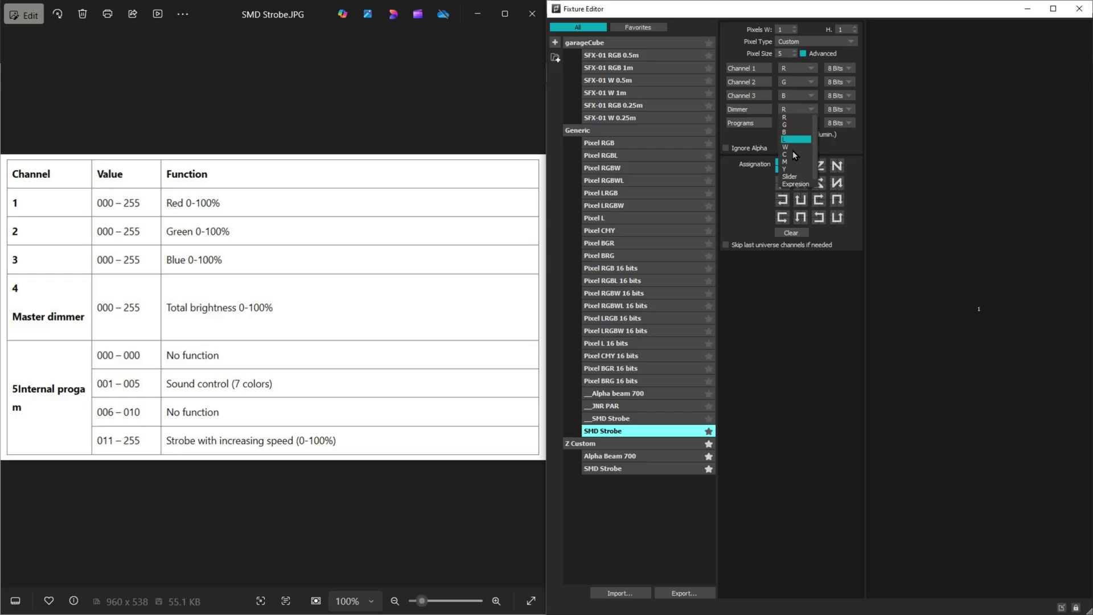
{"action": "left_click", "coordinate": [796, 177]}
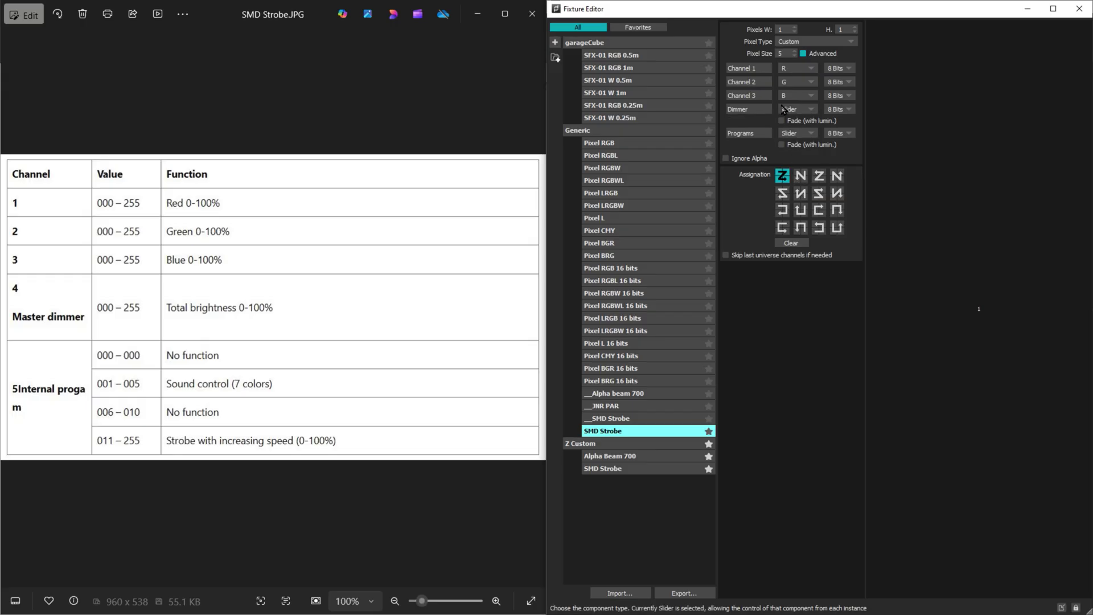
Step: Rename the new fixture definition as 0 SMD Strobe and close the Fixture Editor
{"action": "double_click", "coordinate": [606, 432]}
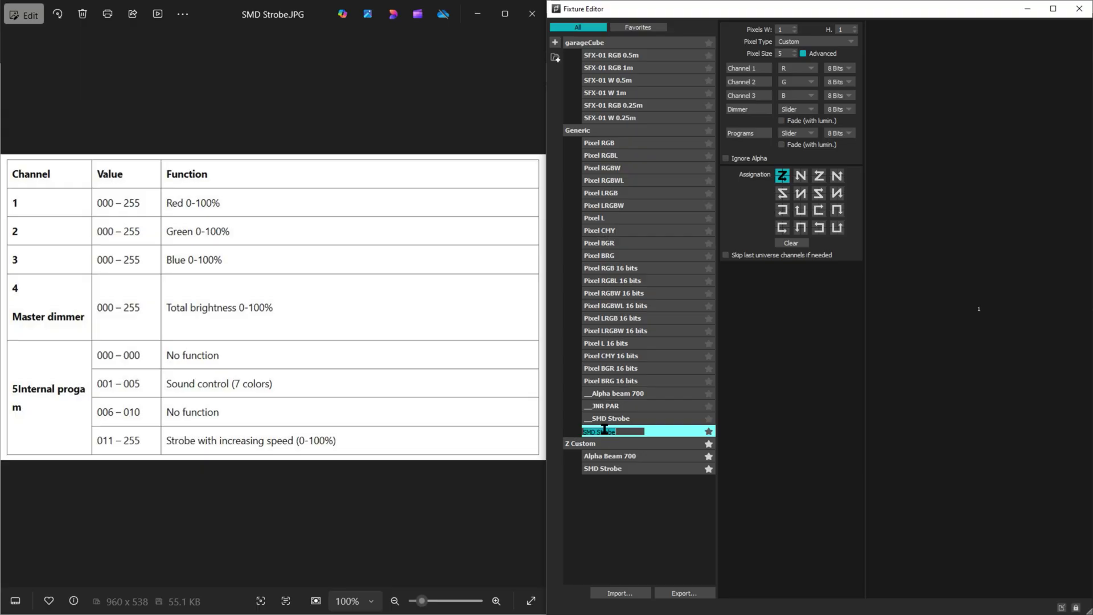
{"action": "left_click", "coordinate": [605, 431]}
{"action": "type", "text": "0"}
{"action": "key", "text": "Return"}
{"action": "left_click", "coordinate": [708, 443]}
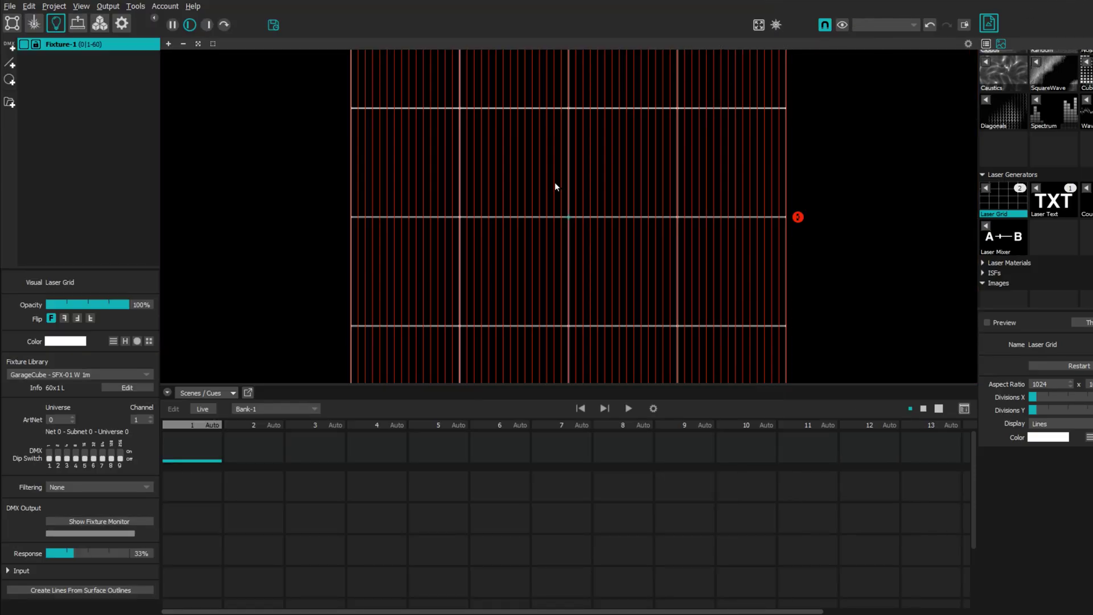
Step: Collapse the Scenes / Cues area and assign the Generic - 0 SMD Strobe definition to Fixture-1
{"action": "scroll", "coordinate": [561, 192], "scroll_direction": "down", "scroll_amount": 4}
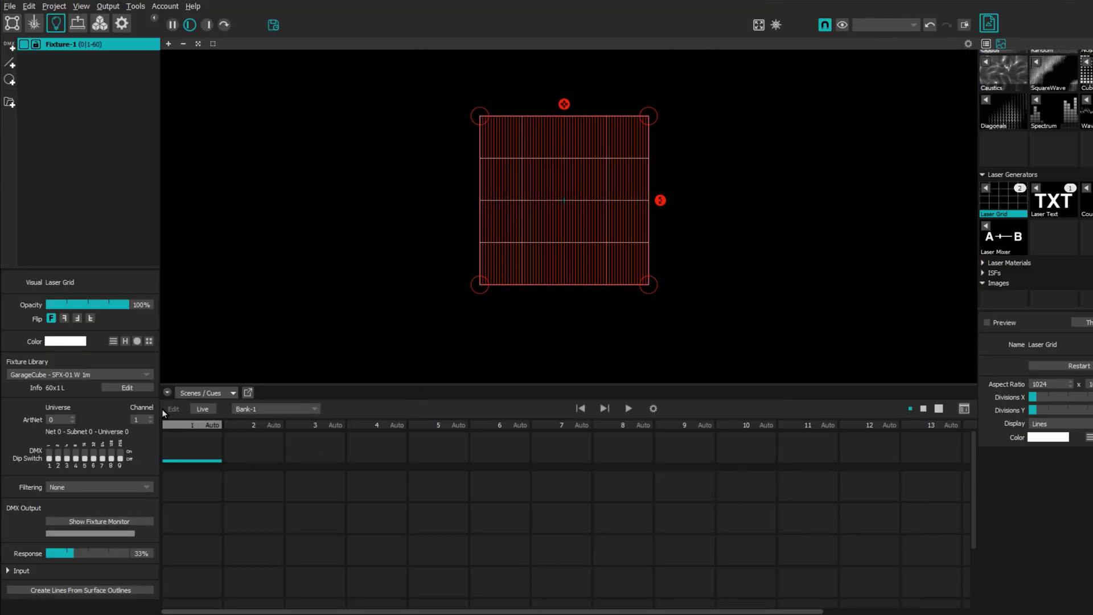
{"action": "left_click", "coordinate": [168, 392]}
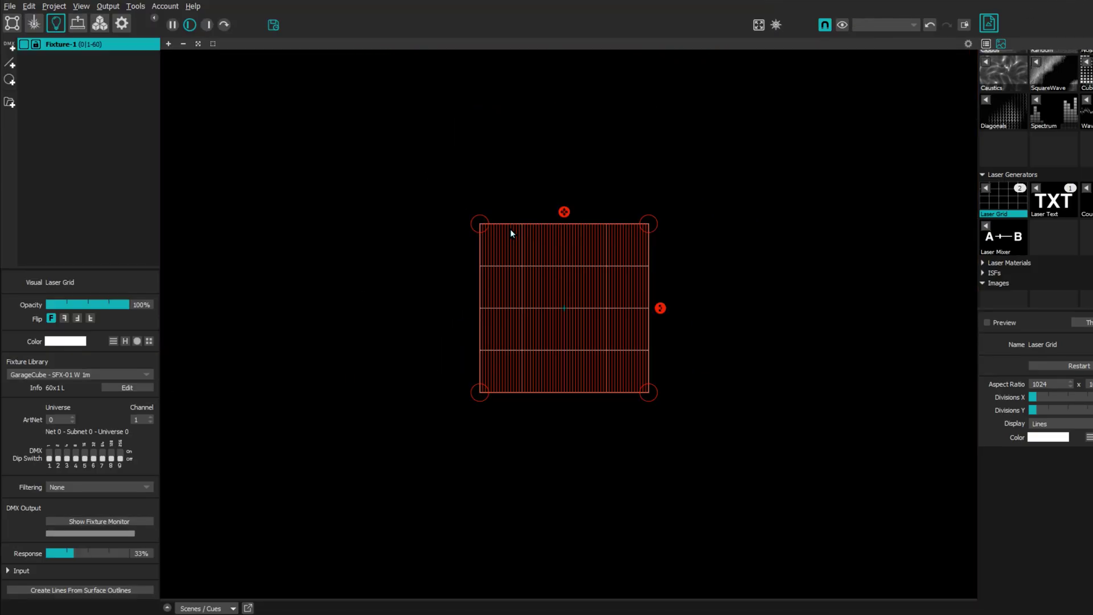
{"action": "left_click", "coordinate": [63, 374]}
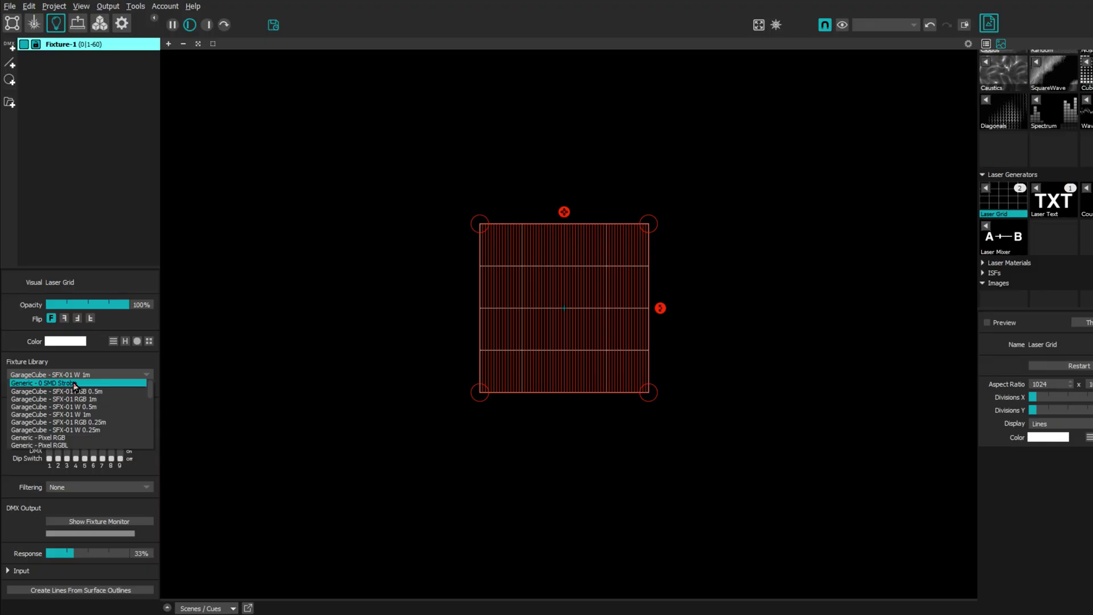
{"action": "left_click", "coordinate": [75, 384]}
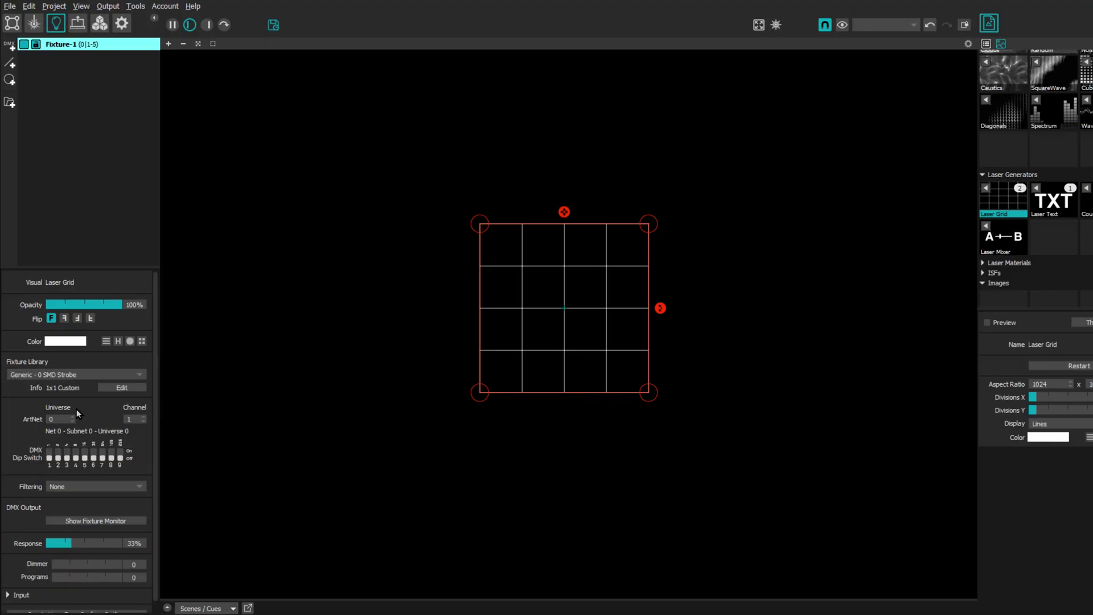
{"action": "scroll", "coordinate": [119, 437], "scroll_direction": "down", "scroll_amount": 1}
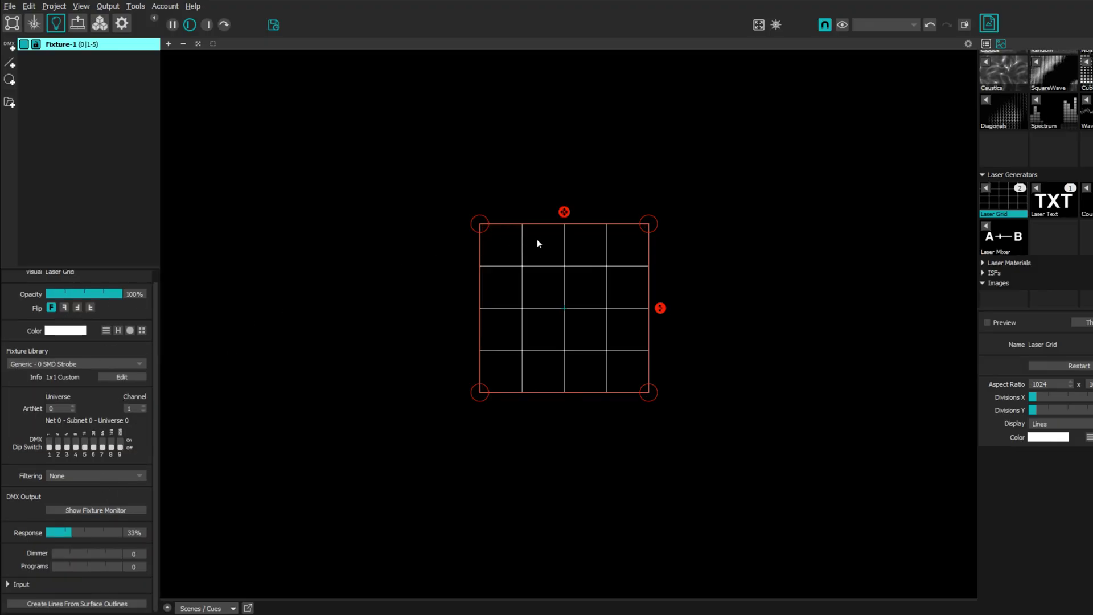
Step: Apply the Siren material to Fixture-1
{"action": "scroll", "coordinate": [603, 299], "scroll_direction": "down", "scroll_amount": 1}
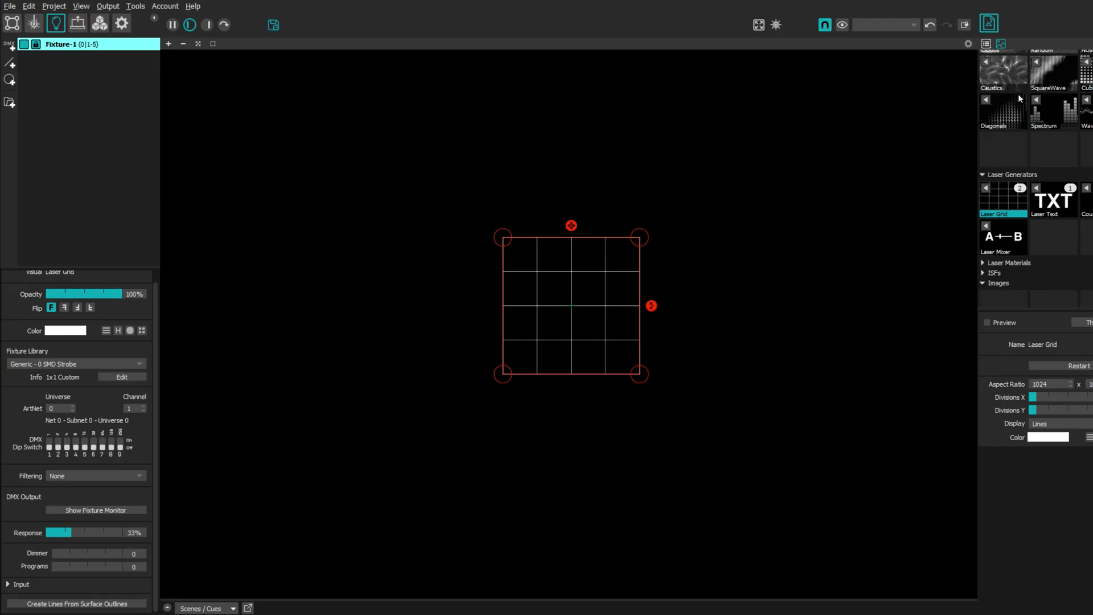
{"action": "scroll", "coordinate": [1018, 93], "scroll_direction": "up", "scroll_amount": 6}
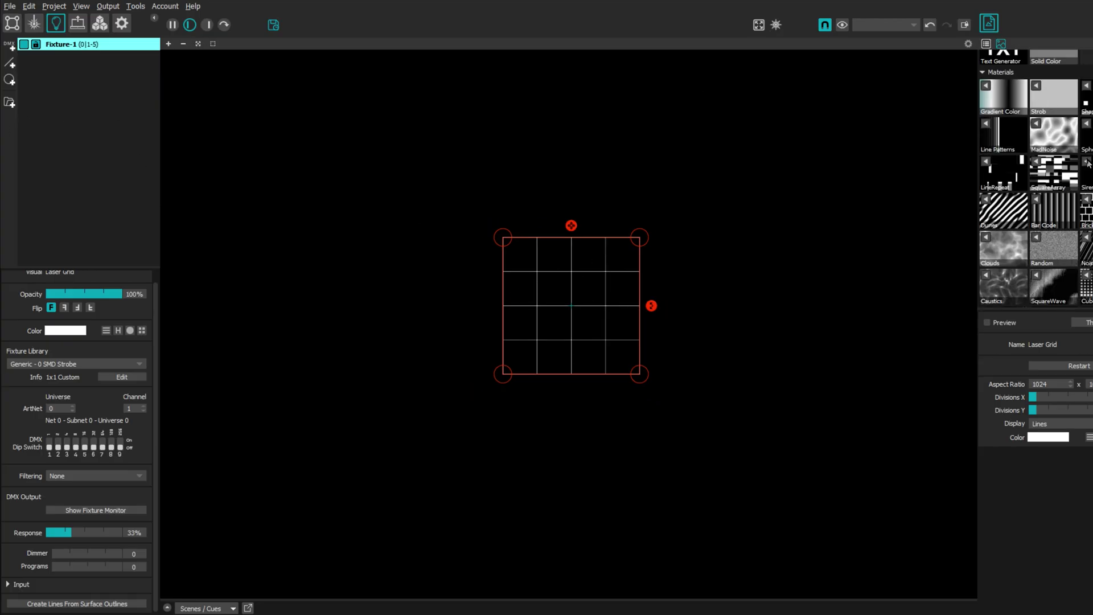
{"action": "left_click", "coordinate": [1088, 166]}
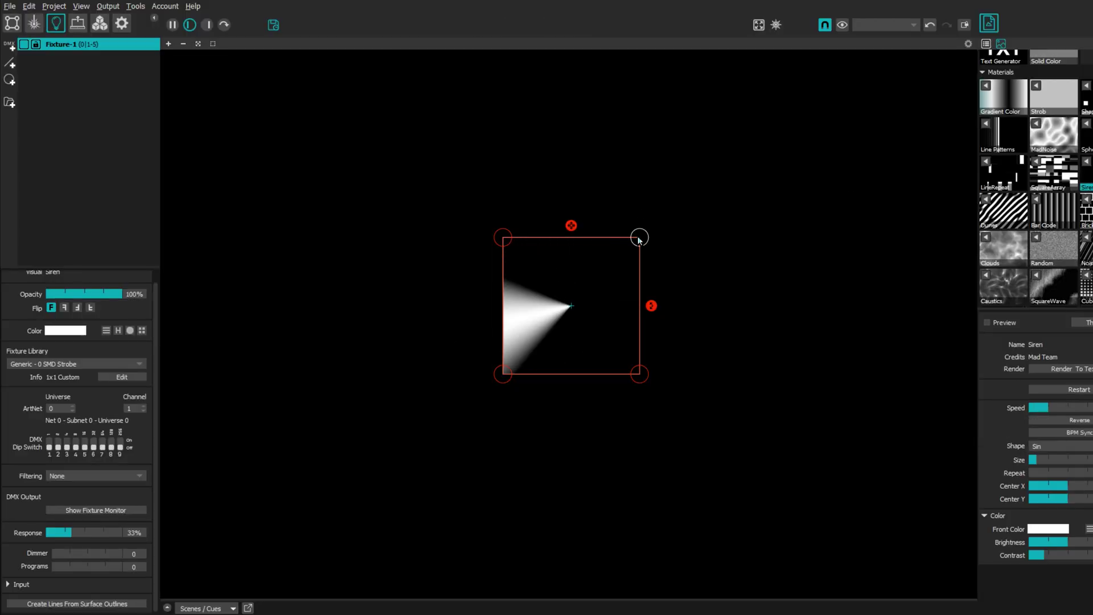
Step: Shrink Fixture-1 to a small square about a quarter of the canvas width in its lower-left area and set its Dimmer to 238
{"action": "left_click_drag", "start_coordinate": [637, 237], "coordinate": [539, 326]}
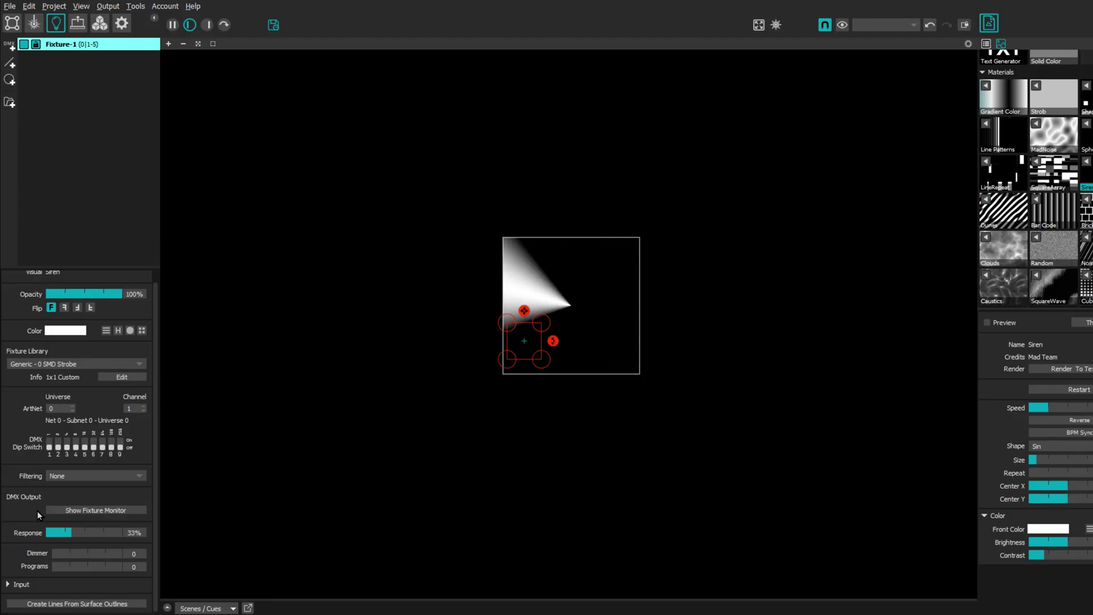
{"action": "left_click", "coordinate": [72, 553]}
{"action": "left_click_drag", "start_coordinate": [72, 554], "coordinate": [118, 554]}
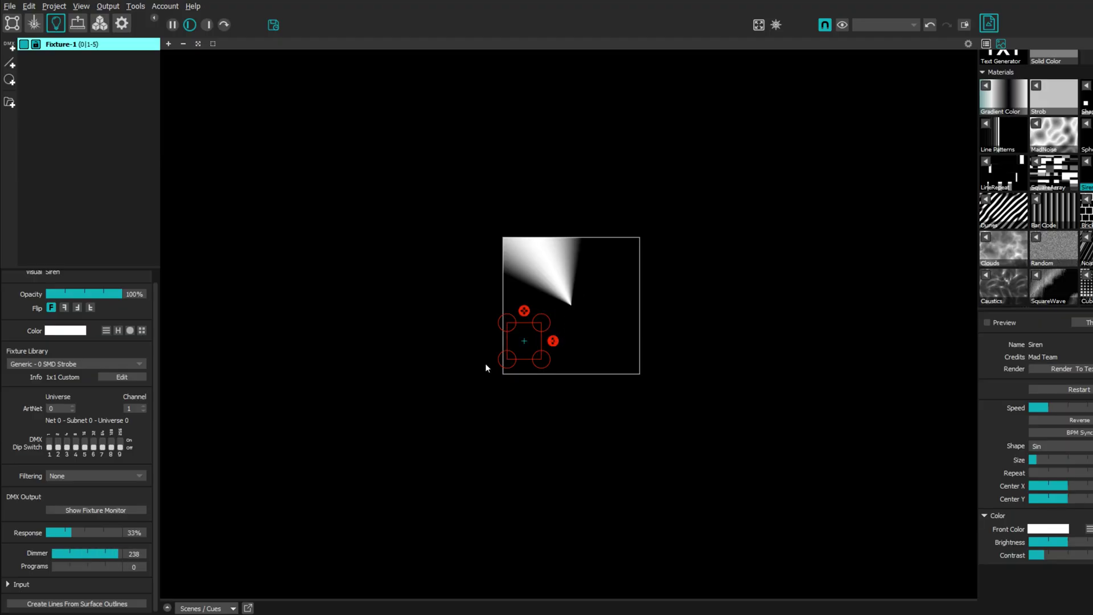
Step: Rename Fixture-1 as SMD Strobe
{"action": "double_click", "coordinate": [81, 44]}
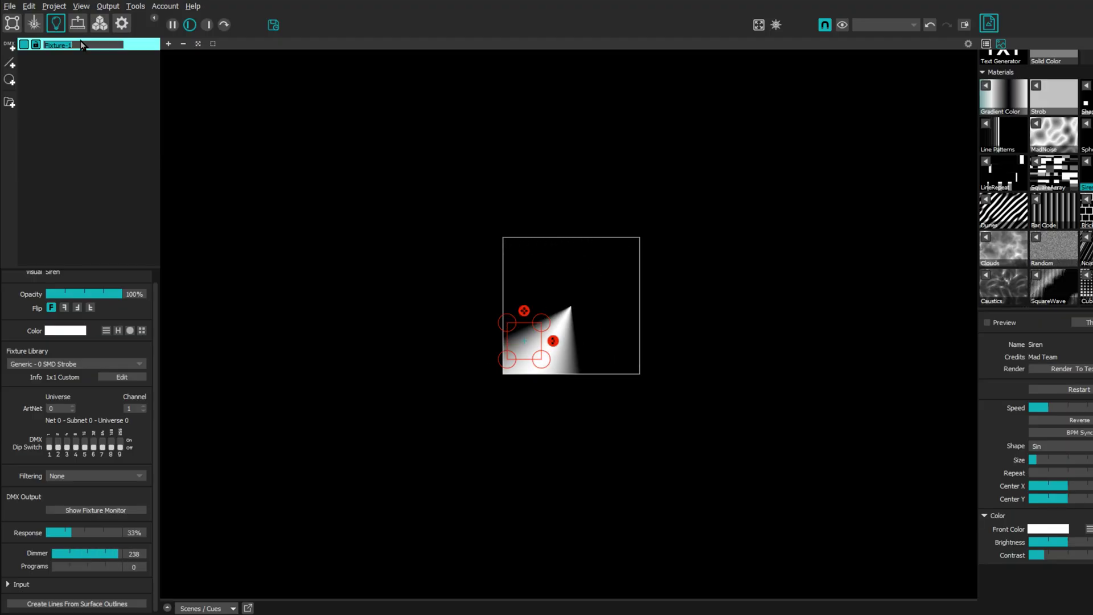
{"action": "type", "text": "sMD Stro"}
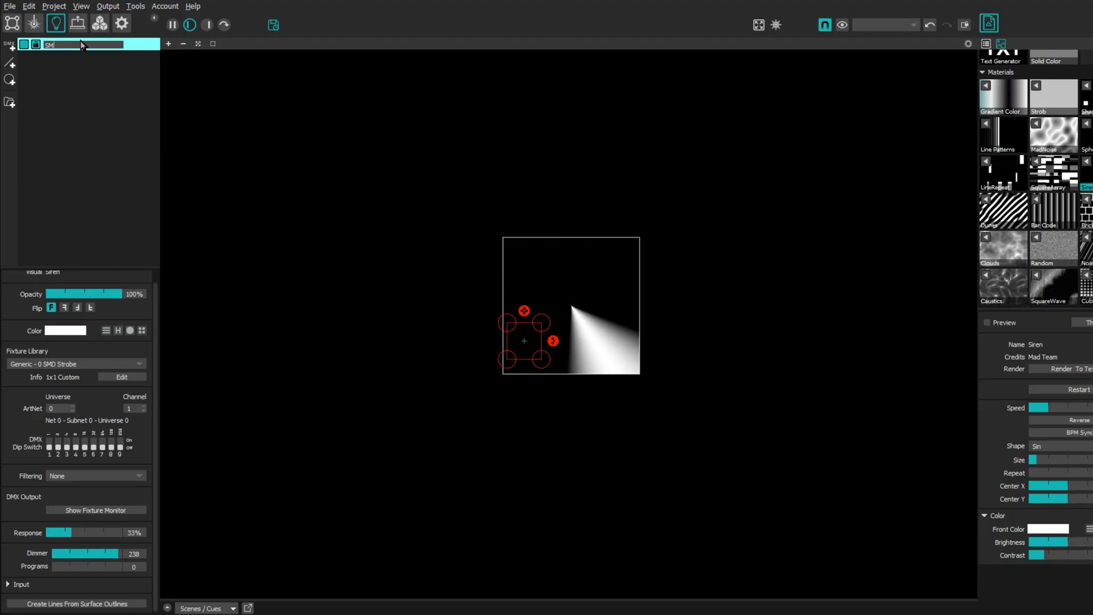
{"action": "type", "text": "be"}
{"action": "key", "text": "Return"}
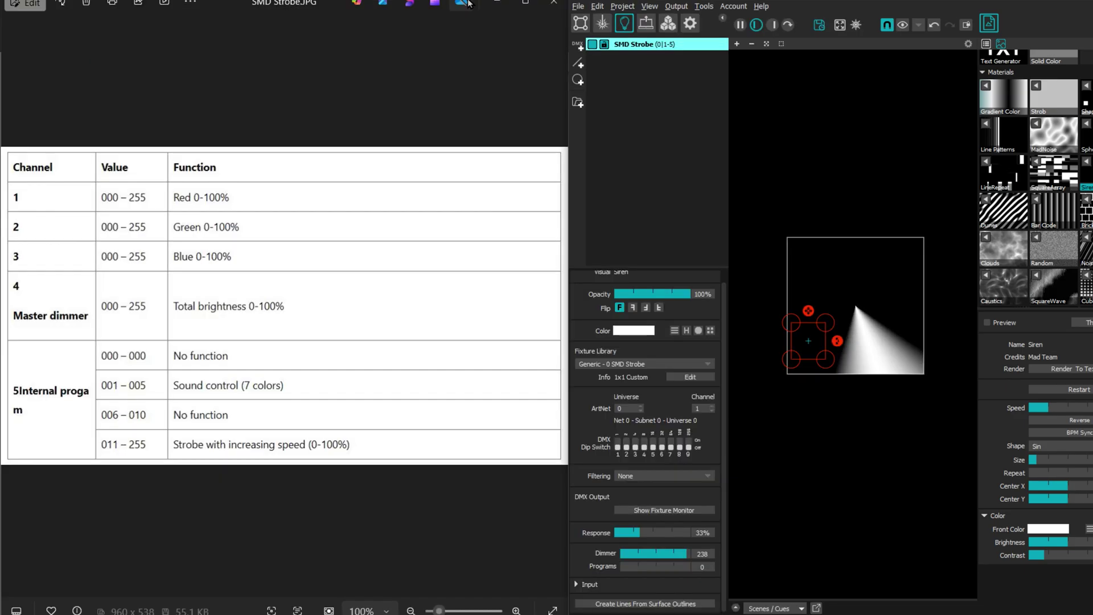
Step: Switch to the Syncronorm visualizer, place an LED Strobe SMD Pro 864 DMX RGB fixture and copy it along the X axis into a row of four
{"action": "left_click", "coordinate": [496, 5]}
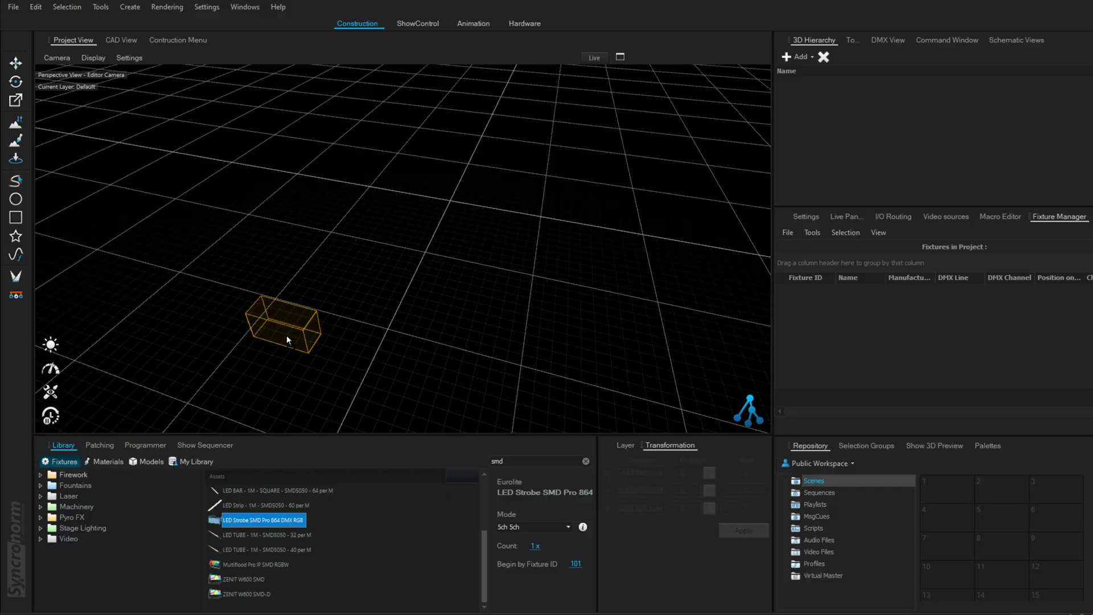
{"action": "left_click", "coordinate": [286, 340]}
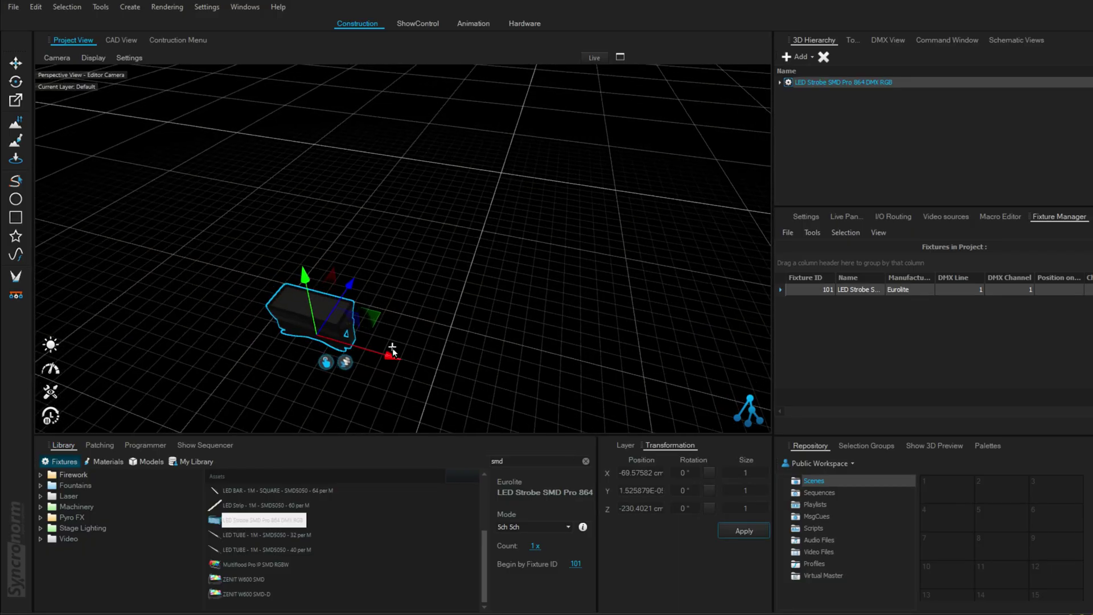
{"action": "key", "text": "alt+Tab"}
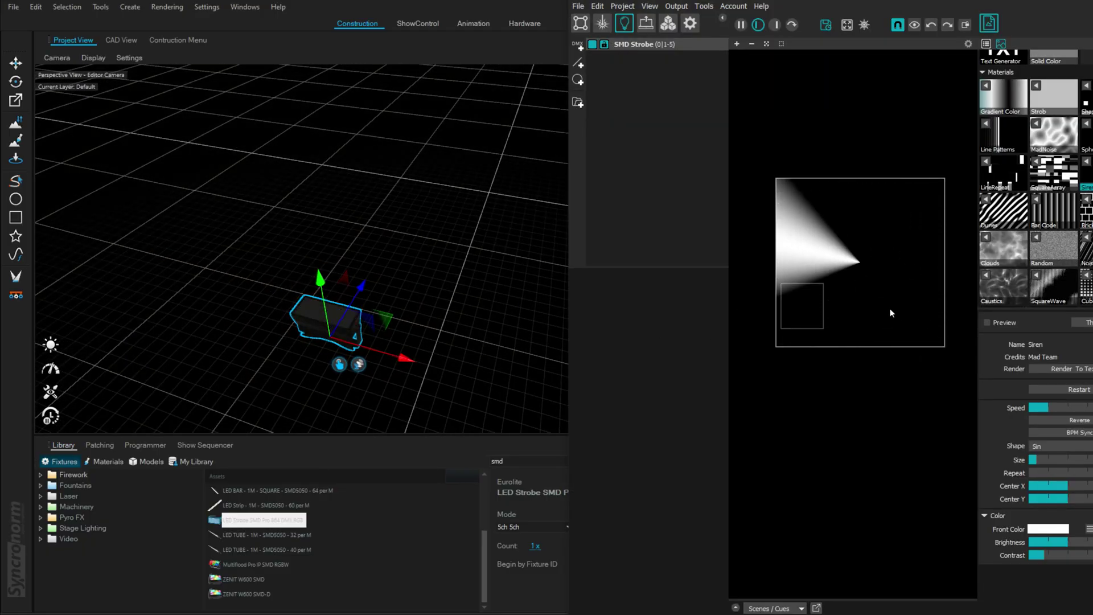
{"action": "mouse_move", "coordinate": [448, 347]}
{"action": "left_mouse_down"}
{"action": "mouse_move", "coordinate": [266, 277]}
{"action": "mouse_move", "coordinate": [317, 314]}
{"action": "mouse_move", "coordinate": [452, 348]}
{"action": "left_mouse_up"}
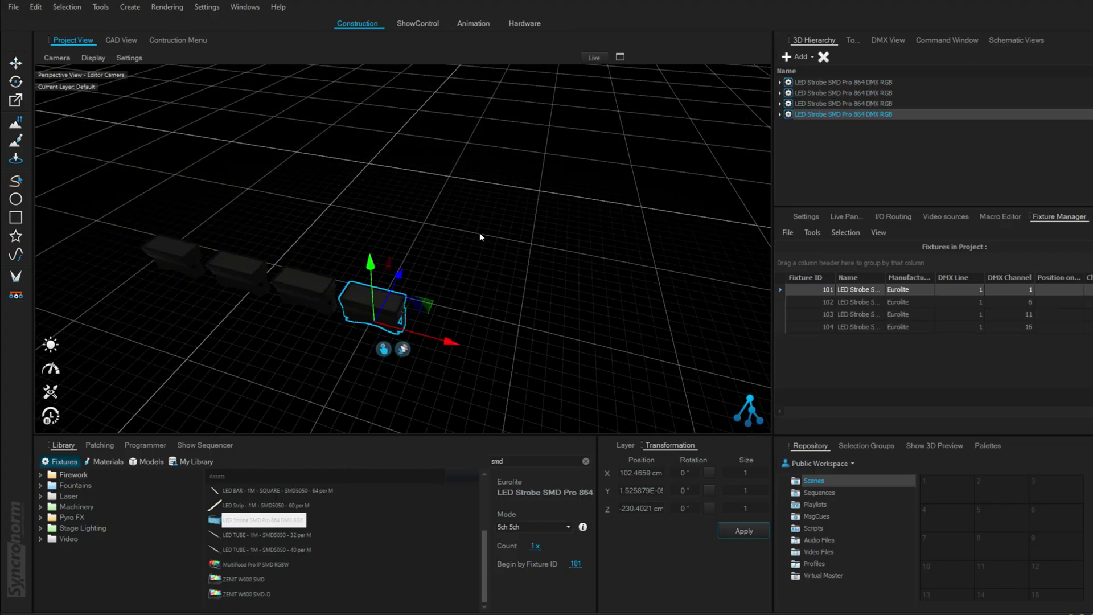
Step: Switch back to MadMapper, move the SMD Strobe to the canvas's lower-left corner and duplicate it into a row of four along the bottom edge
{"action": "key", "text": "alt+Tab"}
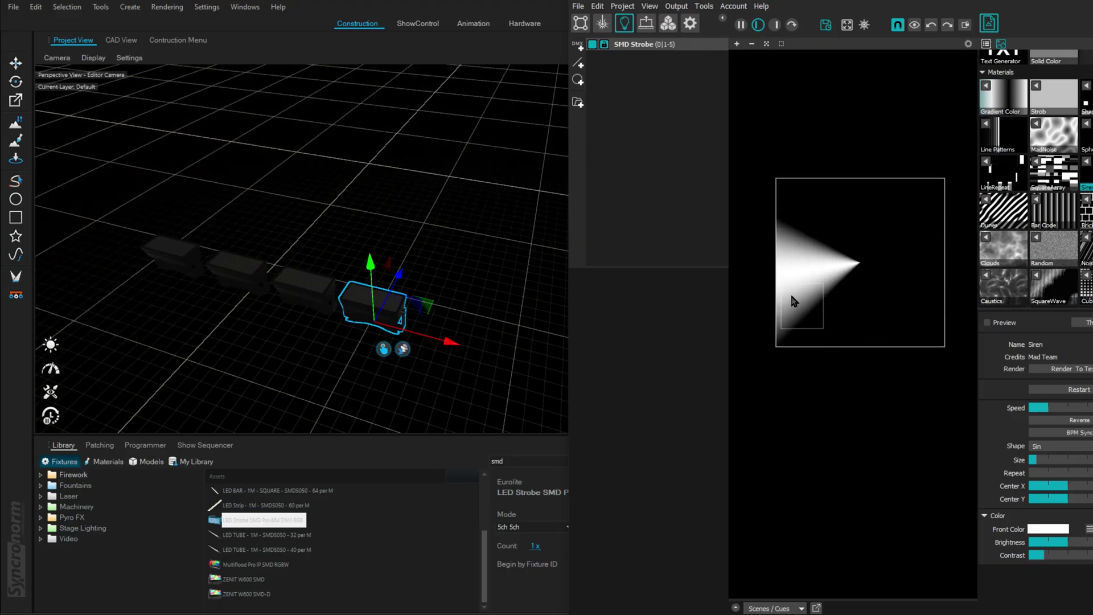
{"action": "left_click", "coordinate": [792, 301]}
{"action": "left_click_drag", "start_coordinate": [791, 296], "coordinate": [791, 313]}
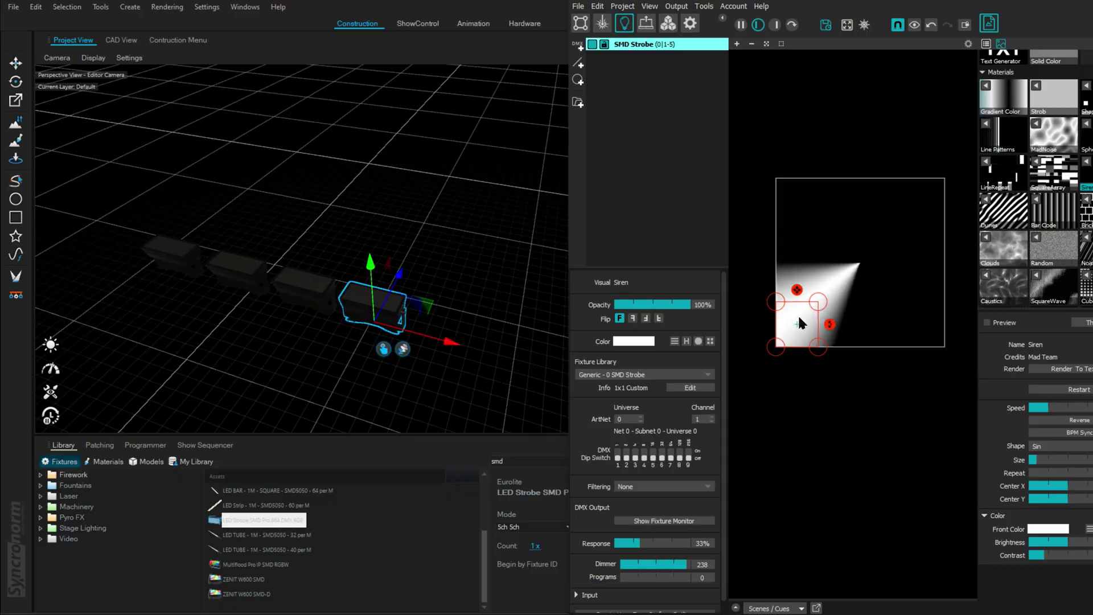
{"action": "key", "text": "ctrl+d"}
{"action": "left_click_drag", "start_coordinate": [800, 323], "coordinate": [881, 320]}
{"action": "key", "text": "ctrl+d"}
{"action": "key", "text": "ctrl+d"}
{"action": "left_click_drag", "start_coordinate": [881, 320], "coordinate": [923, 321]}
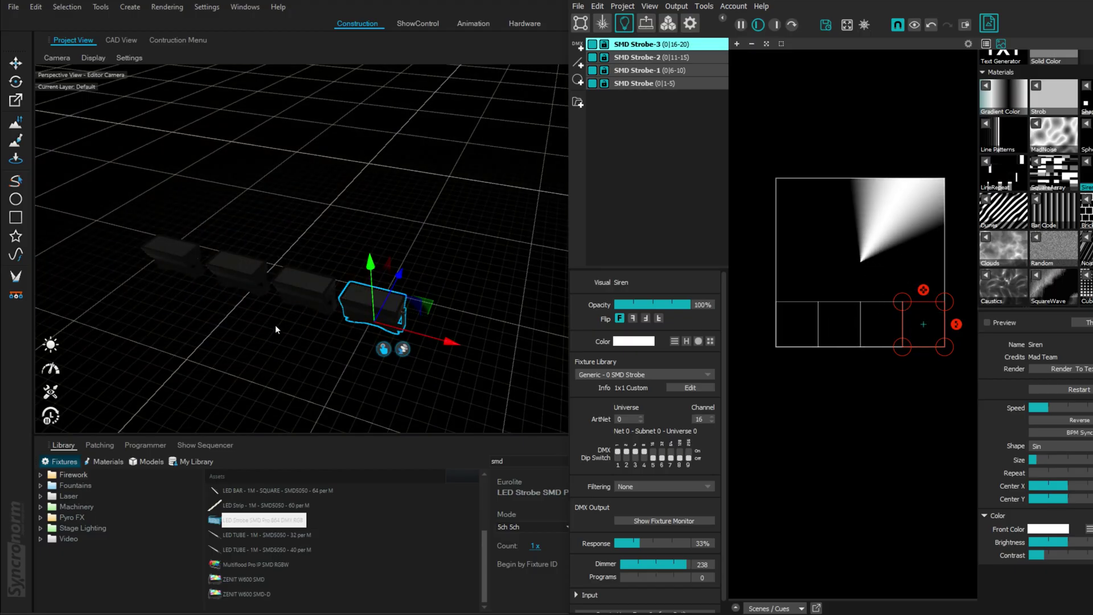
Step: Duplicate all four SMD Strobe fixtures in place
{"action": "key", "text": "ctrl+a"}
{"action": "key", "text": "ctrl+d"}
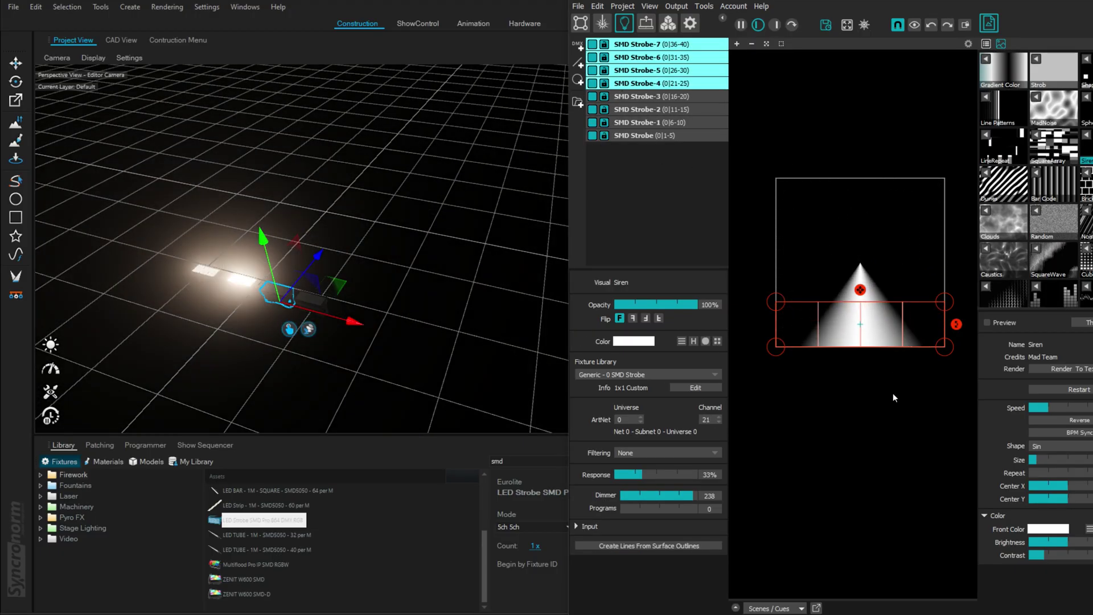
{"action": "left_click", "coordinate": [671, 153]}
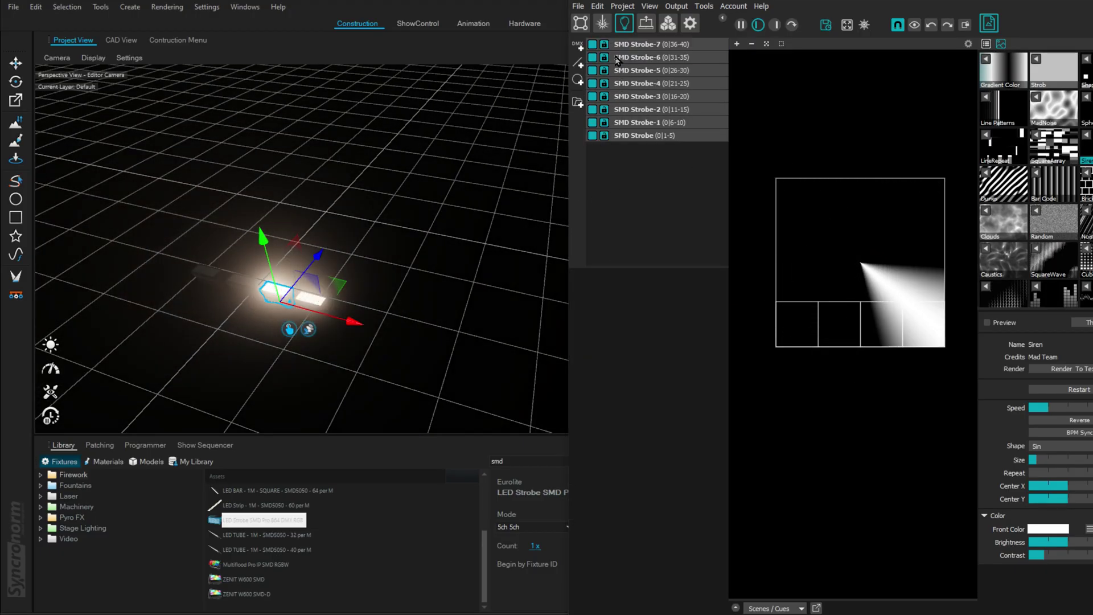
Step: Delete all the SMD Strobe fixtures and add a new DMX fixture
{"action": "left_click", "coordinate": [668, 135]}
{"action": "left_click", "coordinate": [664, 46], "text": "shift"}
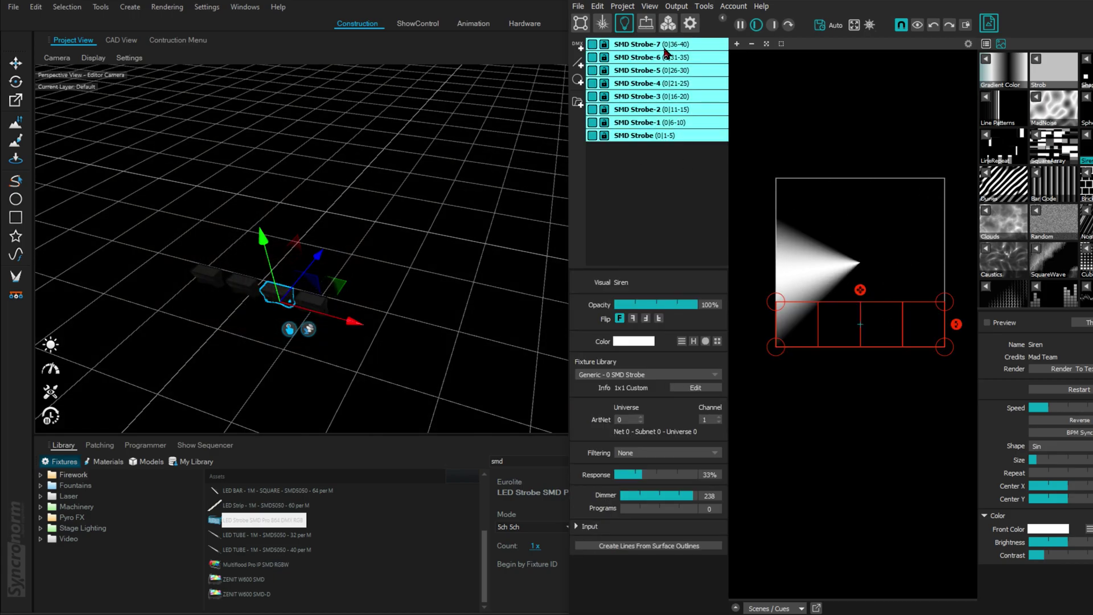
{"action": "key", "text": "Delete"}
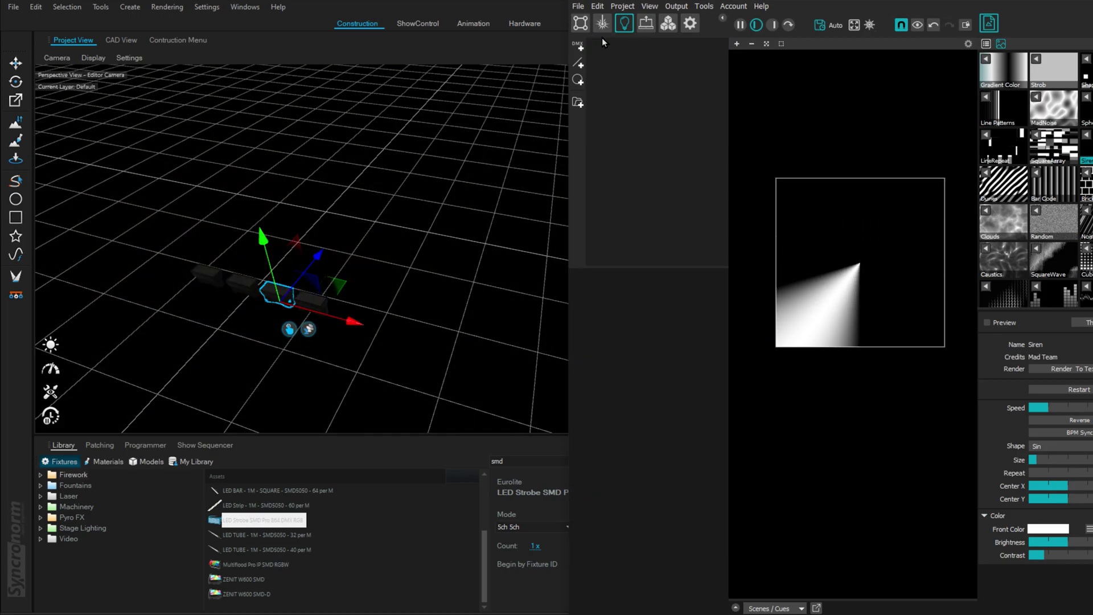
{"action": "left_click", "coordinate": [580, 23]}
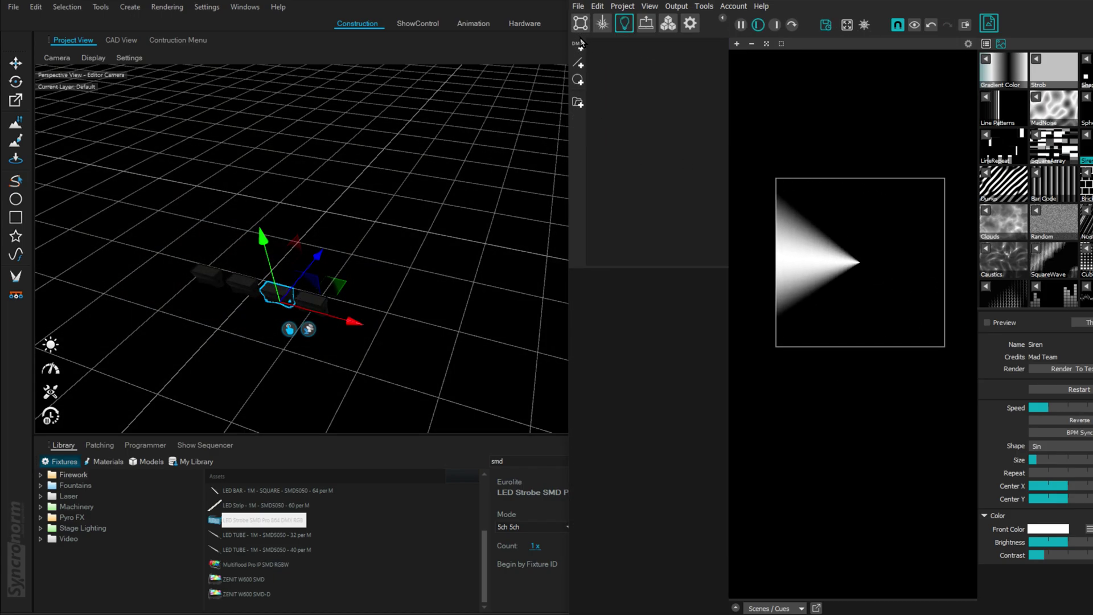
{"action": "left_click", "coordinate": [581, 44]}
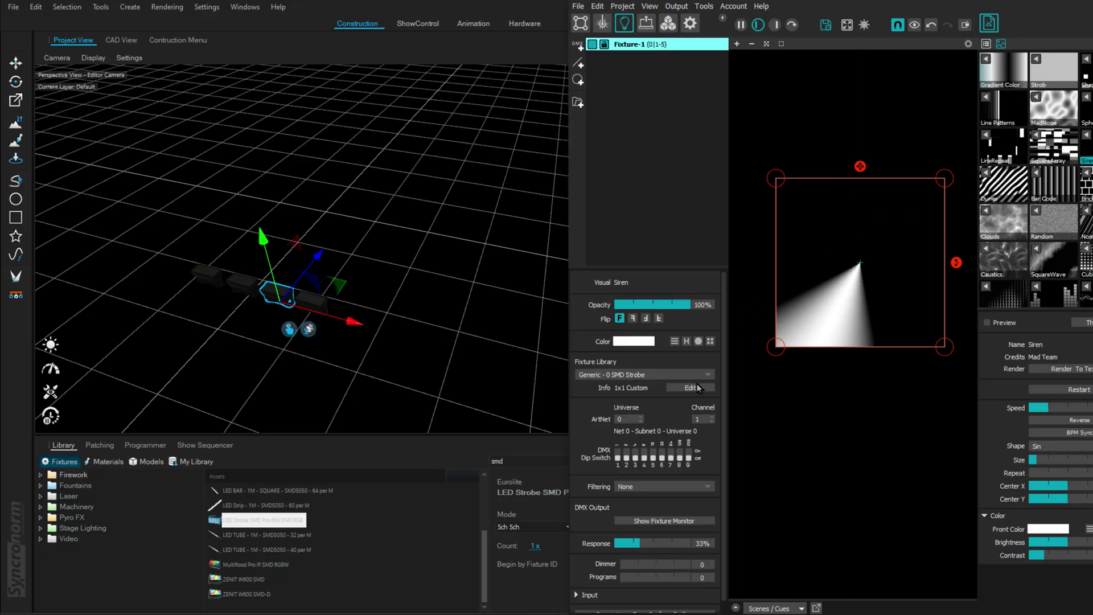
Step: Open the Fixture Editor for the new fixture and place the alpha beam 700 channel chart beside it
{"action": "left_click", "coordinate": [697, 387]}
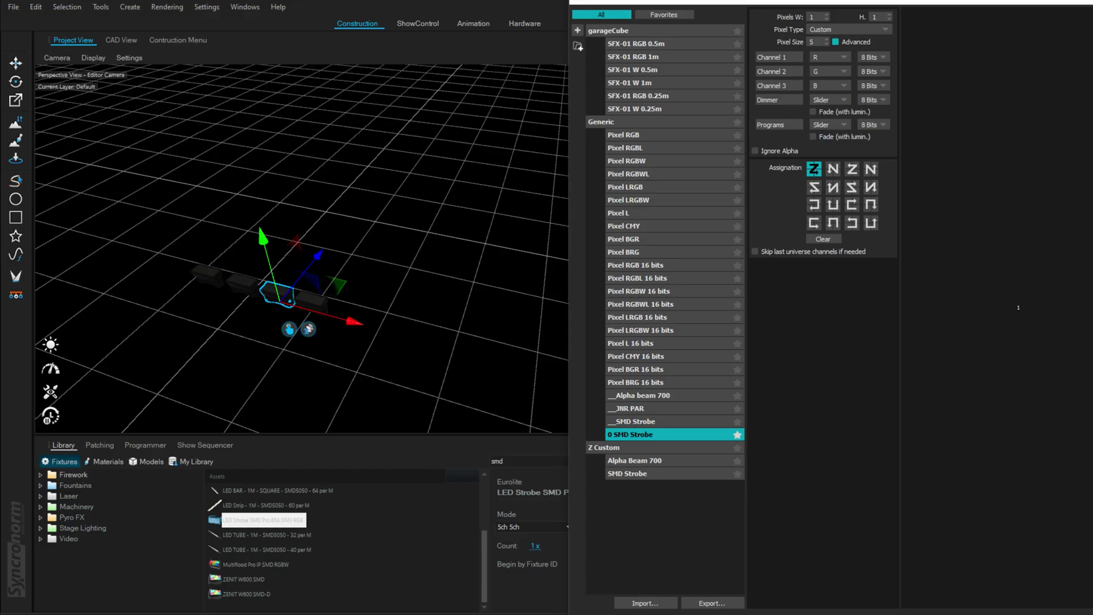
{"action": "key", "text": "alt+Tab"}
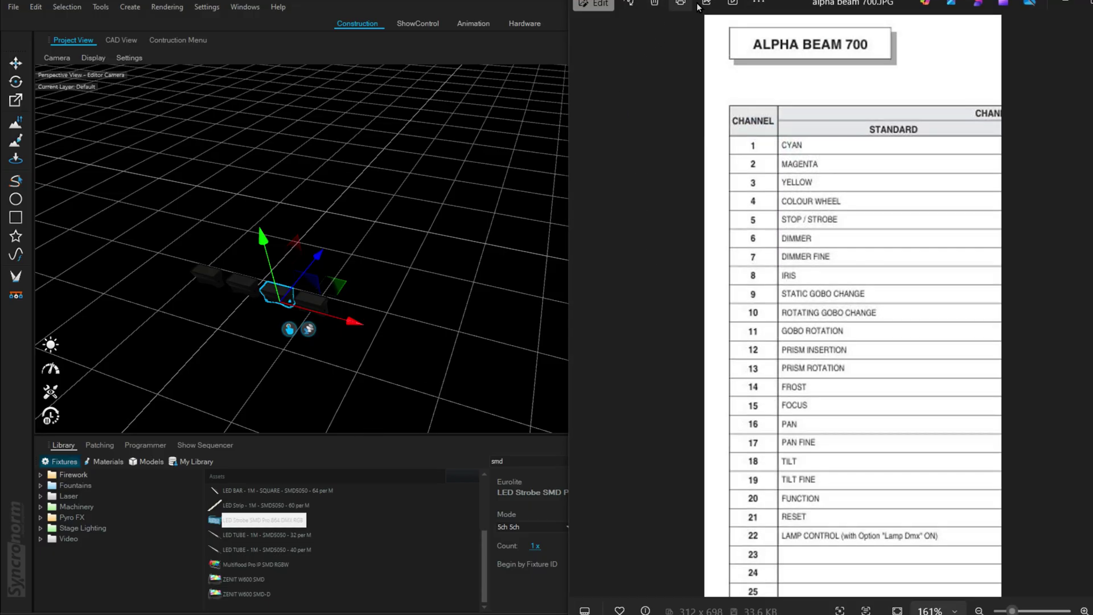
{"action": "key", "text": "super+Left"}
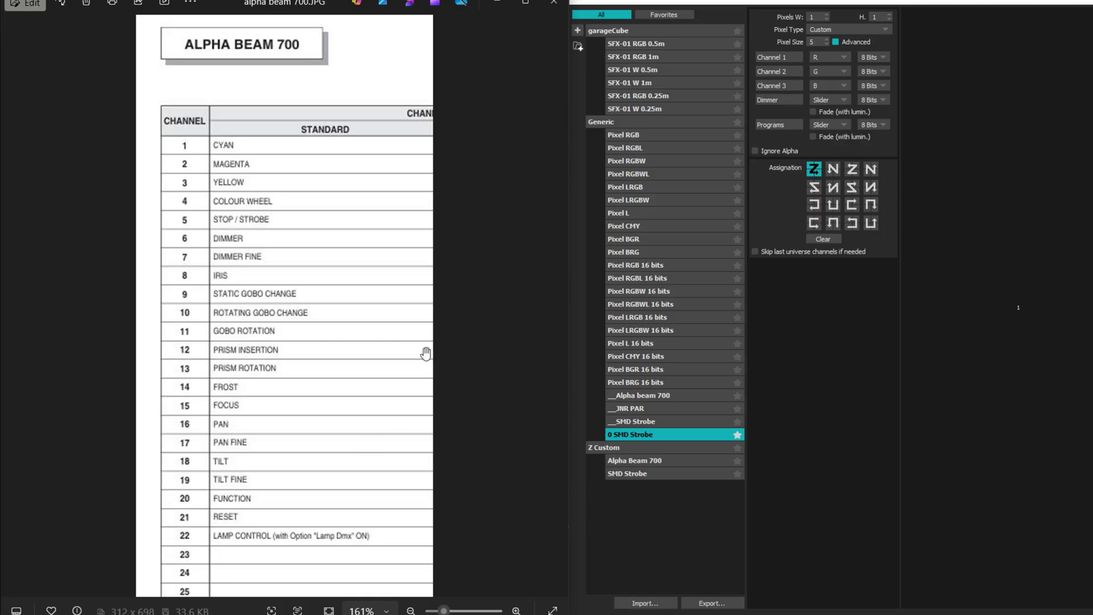
Step: Create a fixture definition named 0 AlphaBeam 700 with the Custom pixel type, Advanced enabled and a pixel size of 22
{"action": "left_click", "coordinate": [577, 31]}
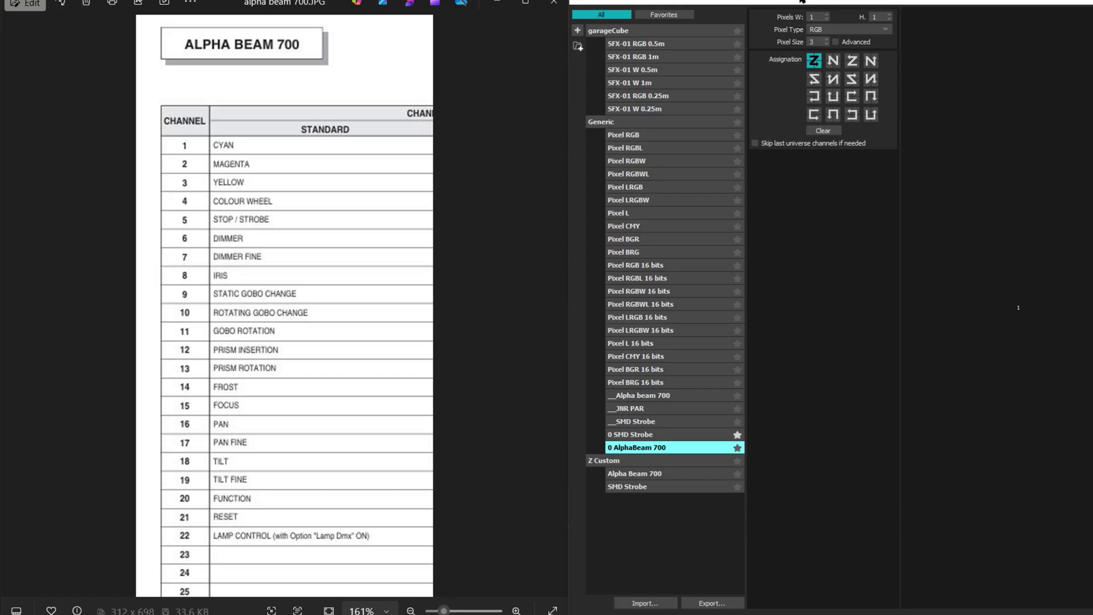
{"action": "type", "text": "22"}
{"action": "key", "text": "Return"}
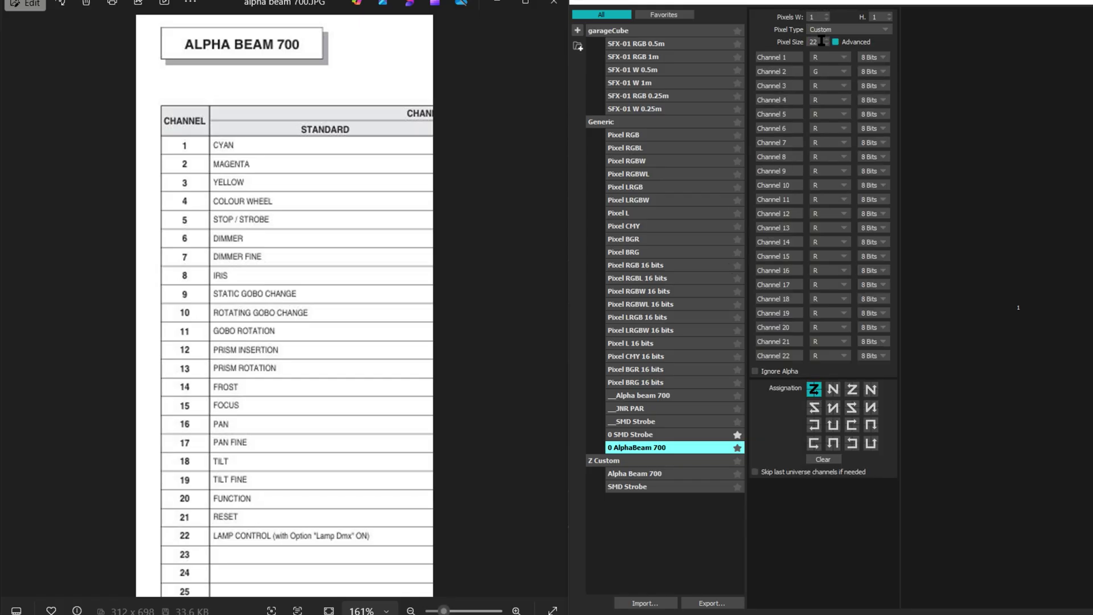
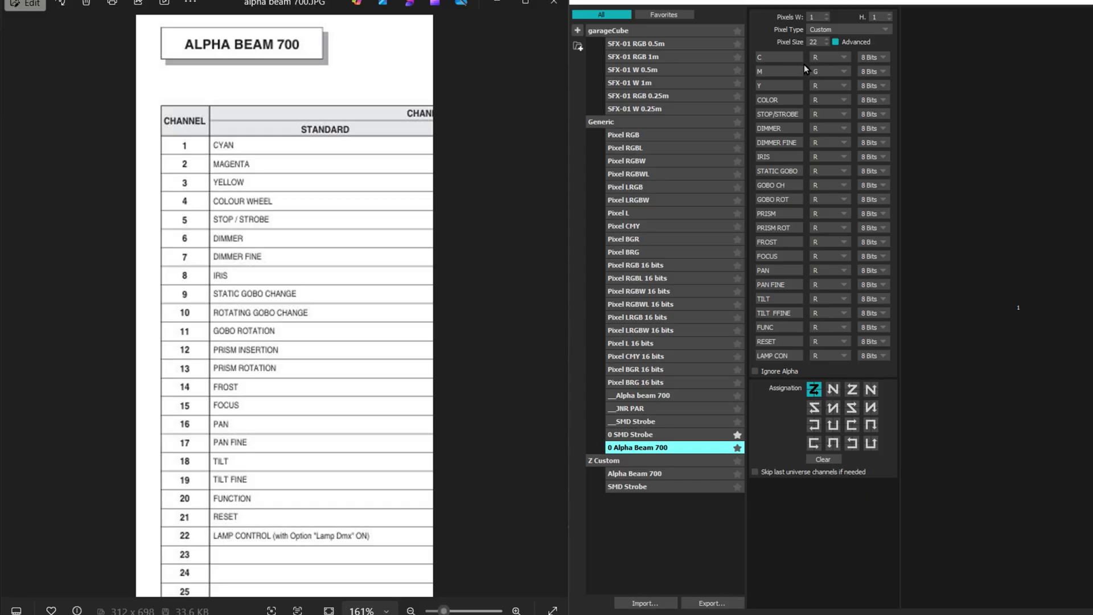
Step: Set the LAMP CON and RESET channels of 0 Alpha Beam 700 to Expression with the value 0
{"action": "left_click", "coordinate": [825, 353]}
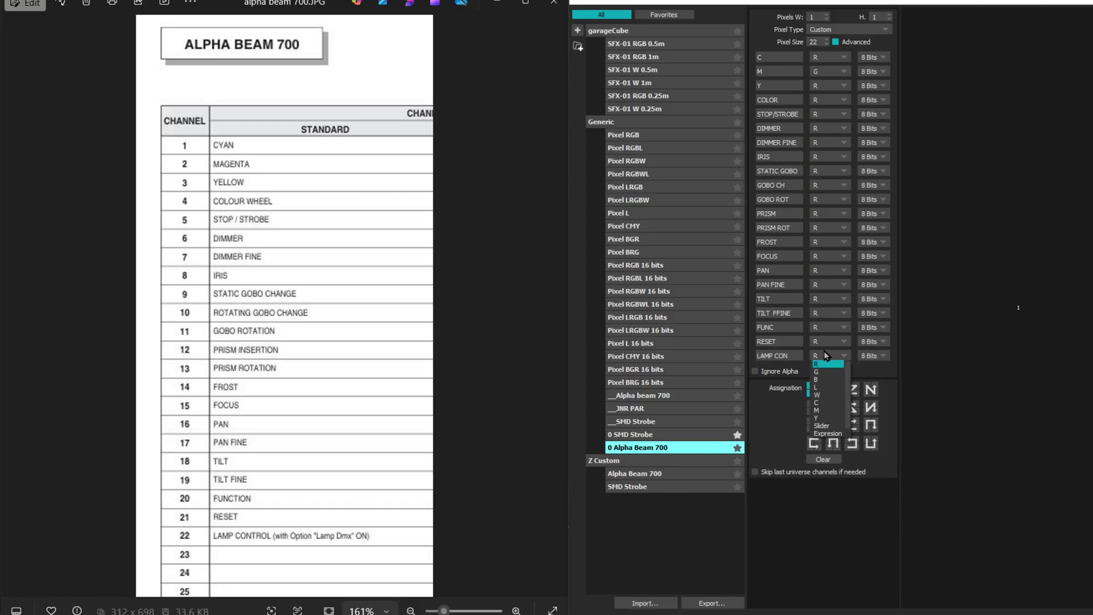
{"action": "left_click", "coordinate": [833, 434]}
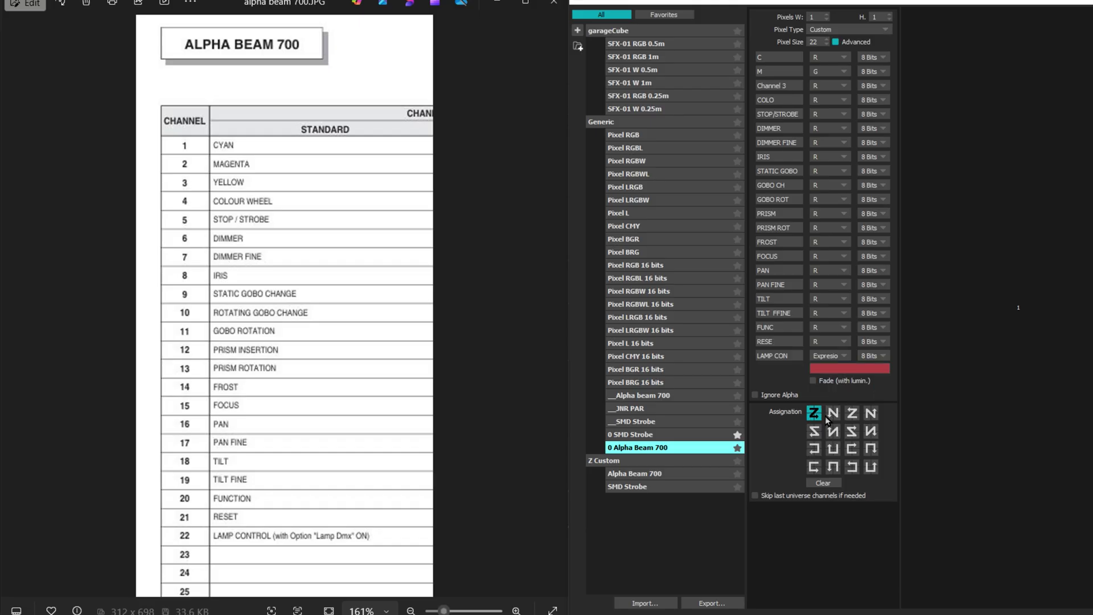
{"action": "left_click", "coordinate": [827, 368]}
{"action": "type", "text": "0"}
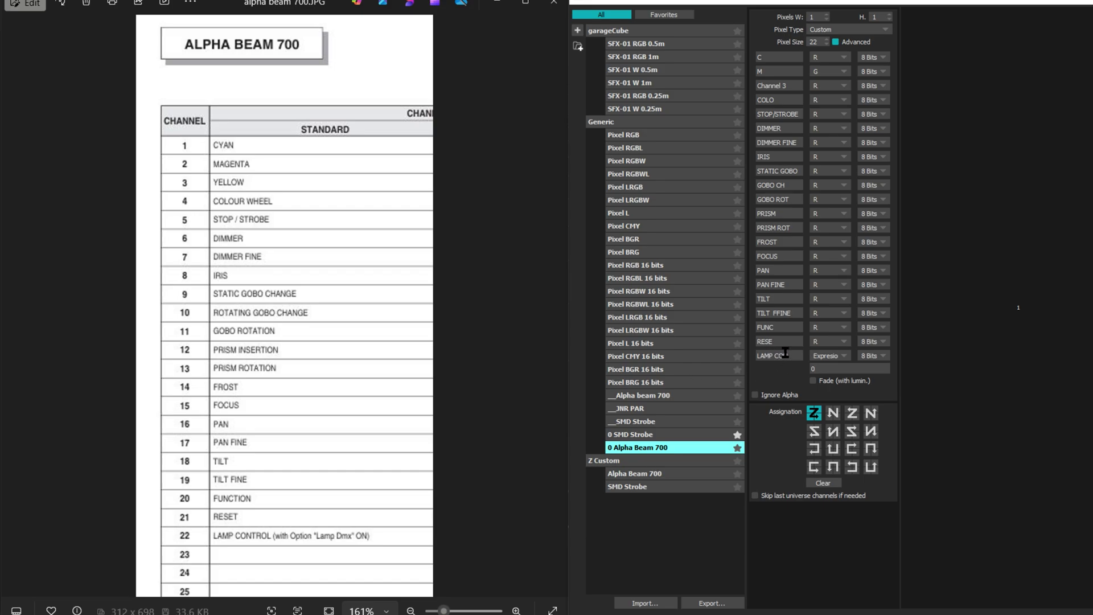
{"action": "left_click", "coordinate": [829, 341]}
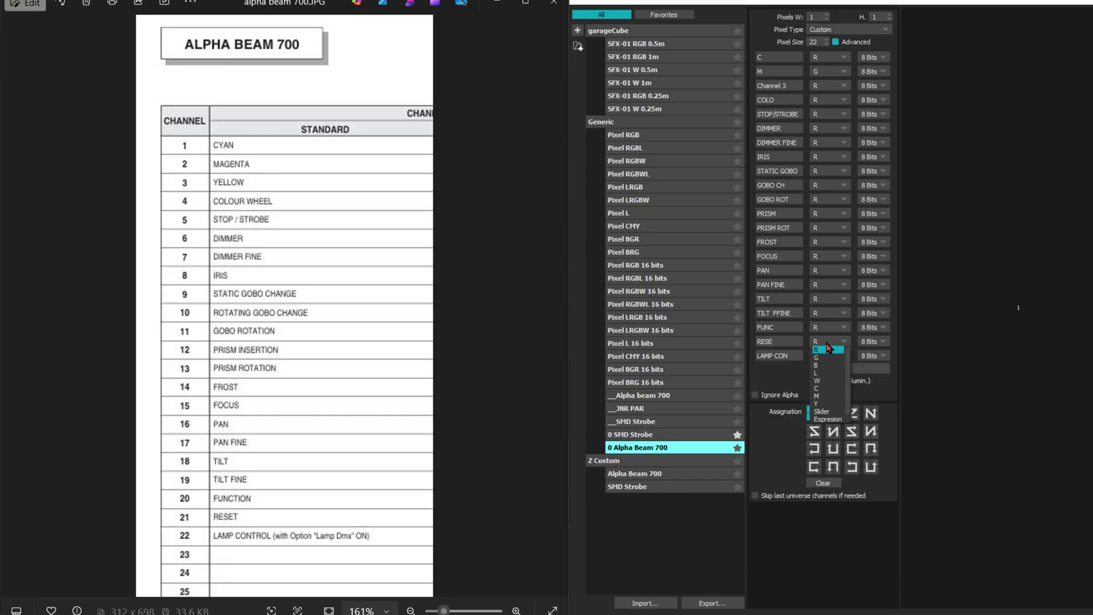
{"action": "left_click", "coordinate": [826, 419]}
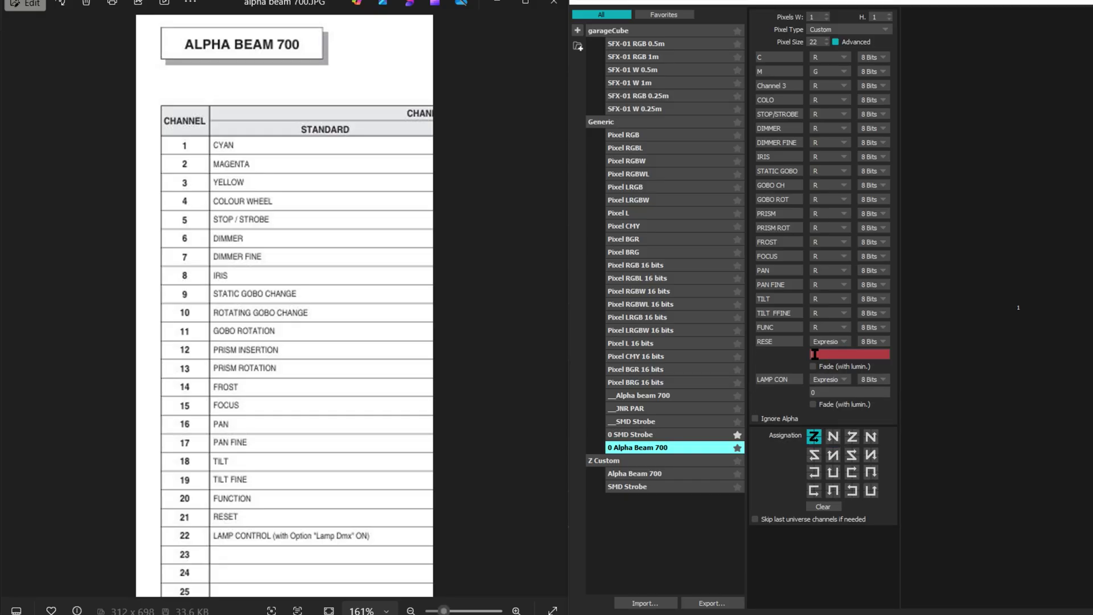
Step: Set the FUNC, TILT FFINE, TILT, PAN FINE and PAN channels to Slider
{"action": "left_click", "coordinate": [818, 328]}
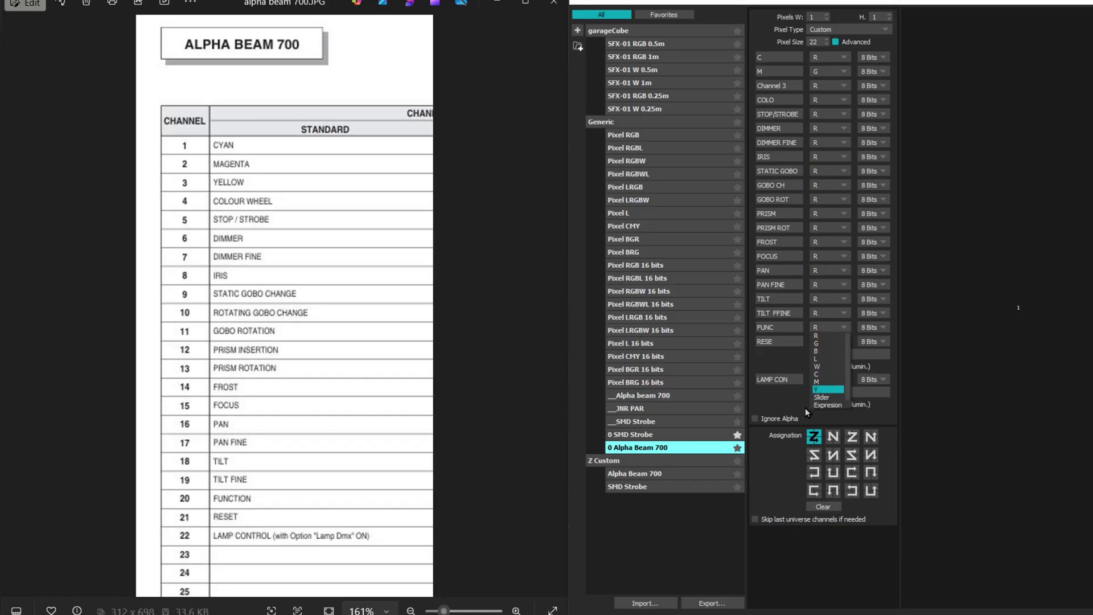
{"action": "left_click", "coordinate": [829, 397]}
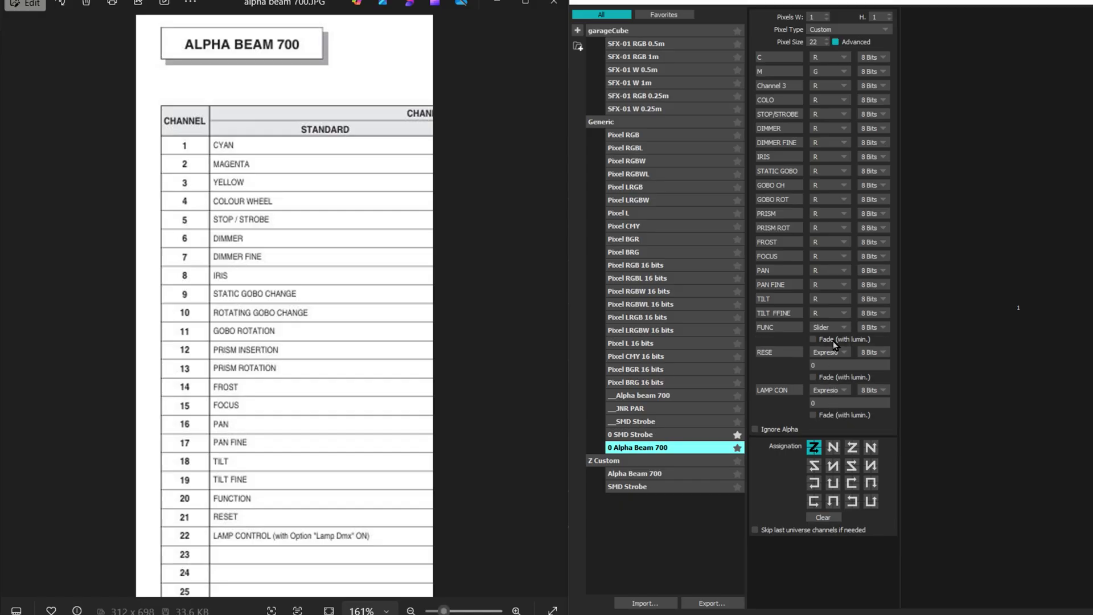
{"action": "left_click", "coordinate": [833, 310]}
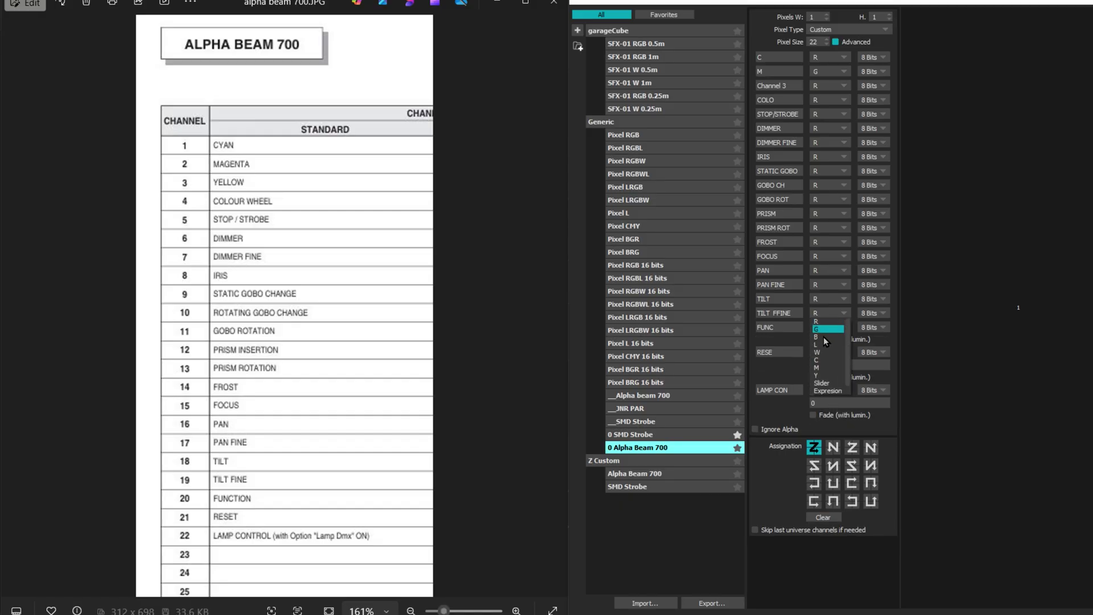
{"action": "left_click", "coordinate": [824, 382]}
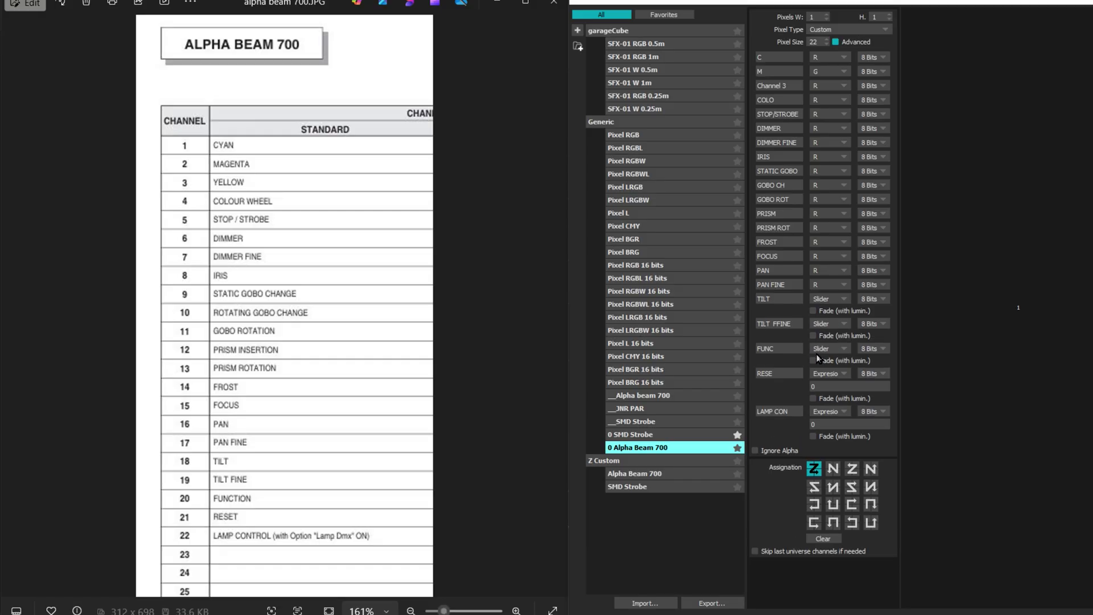
{"action": "left_click", "coordinate": [817, 351]}
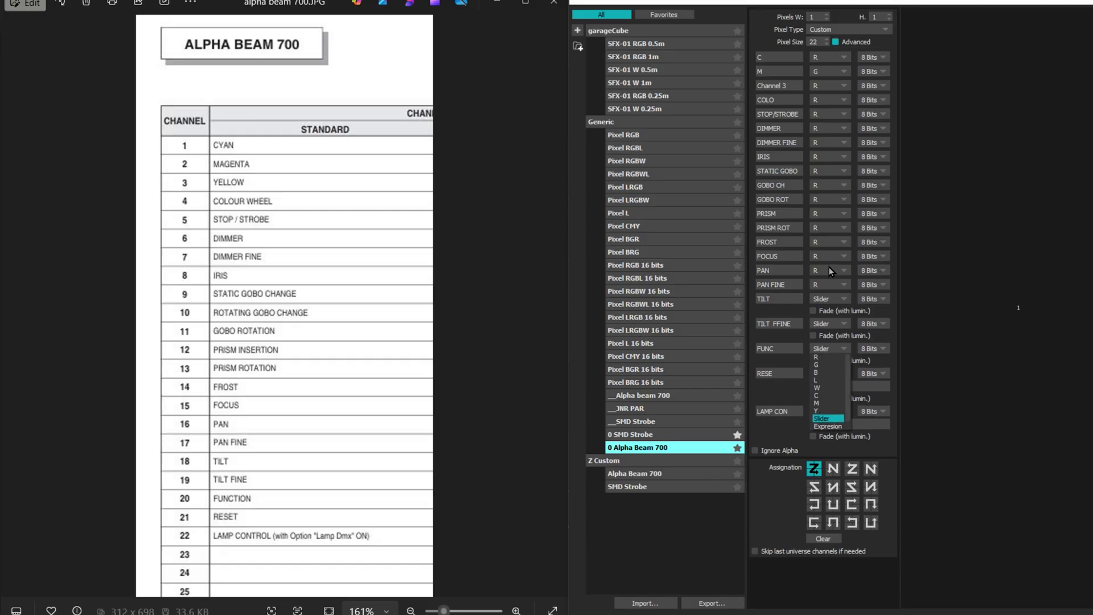
{"action": "left_click", "coordinate": [825, 283]}
{"action": "left_click", "coordinate": [823, 353]}
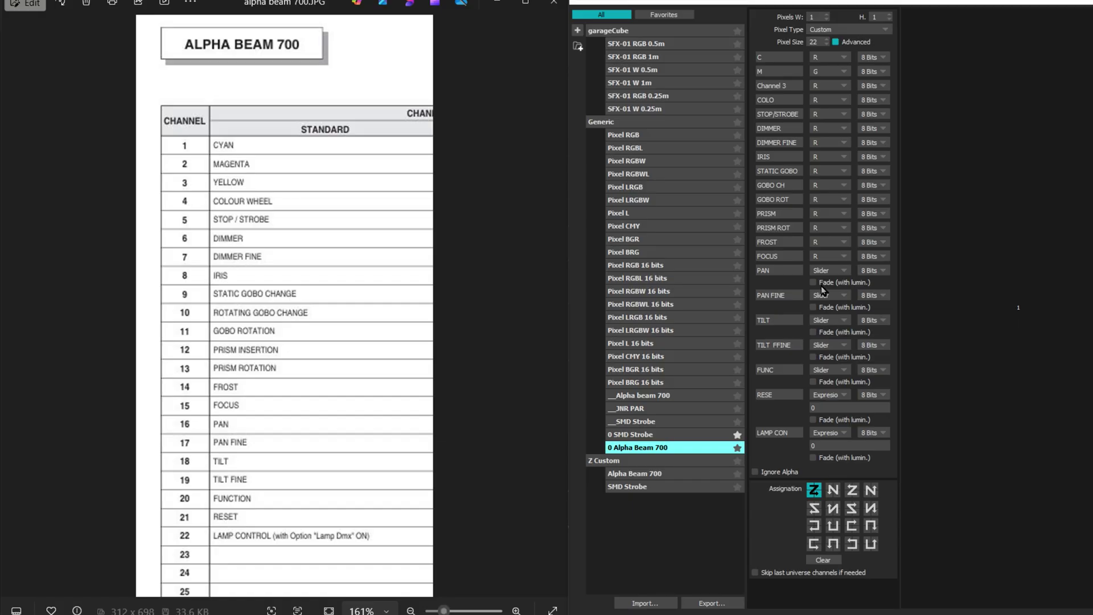
Step: Set the FOCUS, FROST and PRISM ROT channels to Slider
{"action": "left_click", "coordinate": [824, 253]}
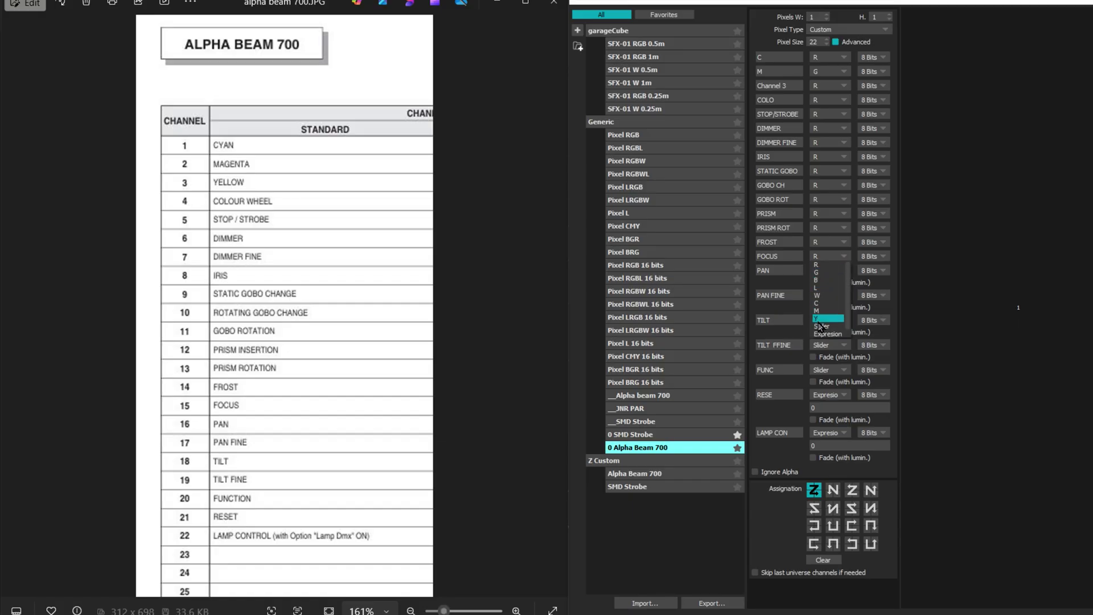
{"action": "left_click", "coordinate": [821, 327]}
{"action": "left_click", "coordinate": [822, 241]}
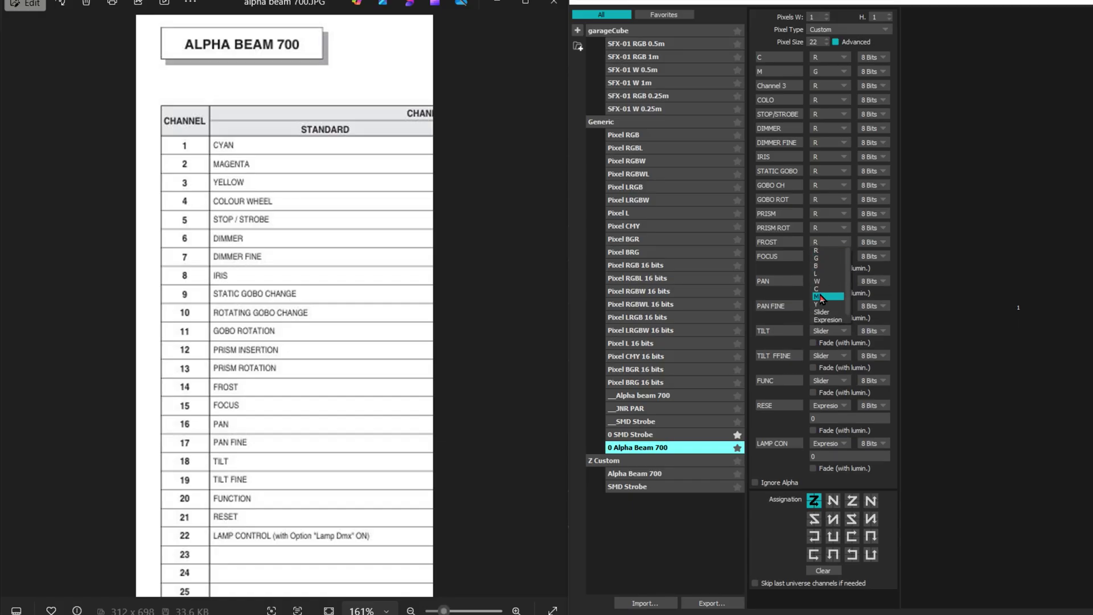
{"action": "left_click", "coordinate": [821, 313]}
{"action": "left_click", "coordinate": [823, 229]}
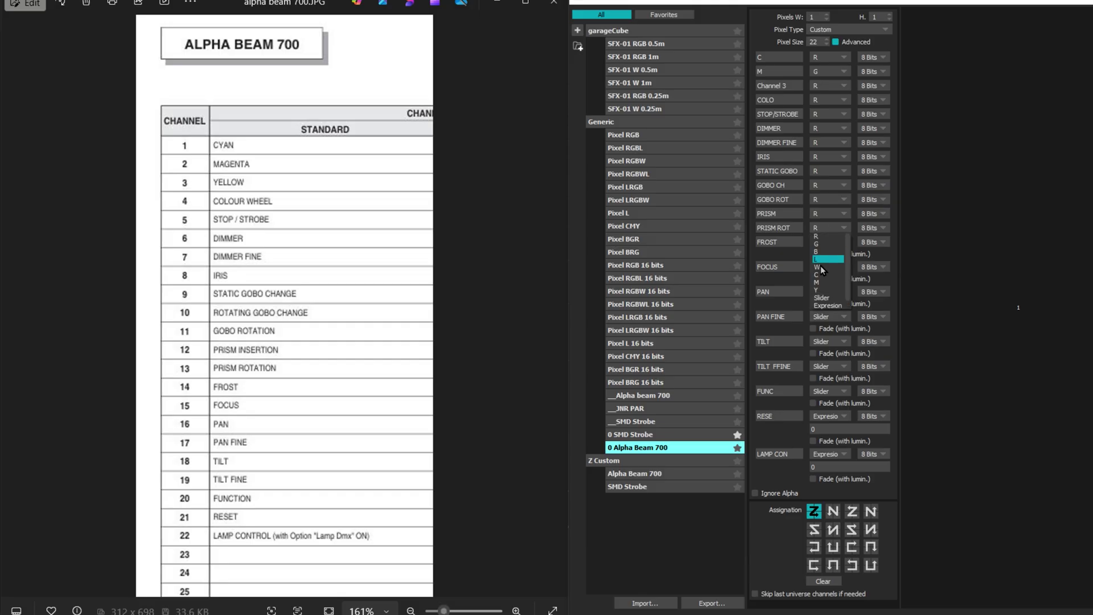
{"action": "left_click", "coordinate": [821, 298]}
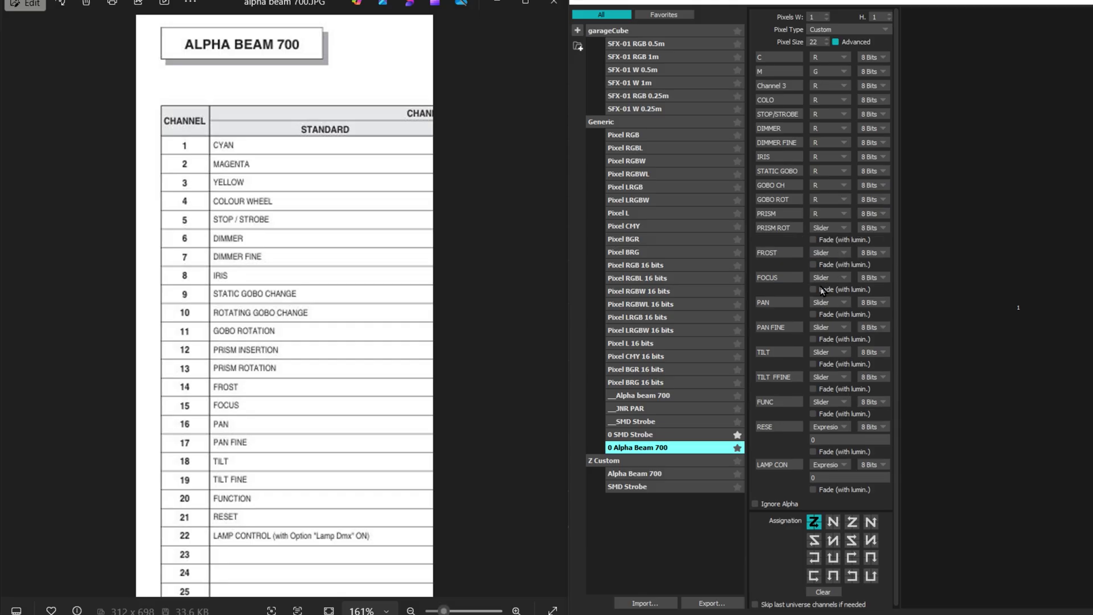
Step: Set all remaining channels from PRISM up through the gobo, iris, dimmer and strobe channels to COLOR to Slider
{"action": "left_click", "coordinate": [832, 211]}
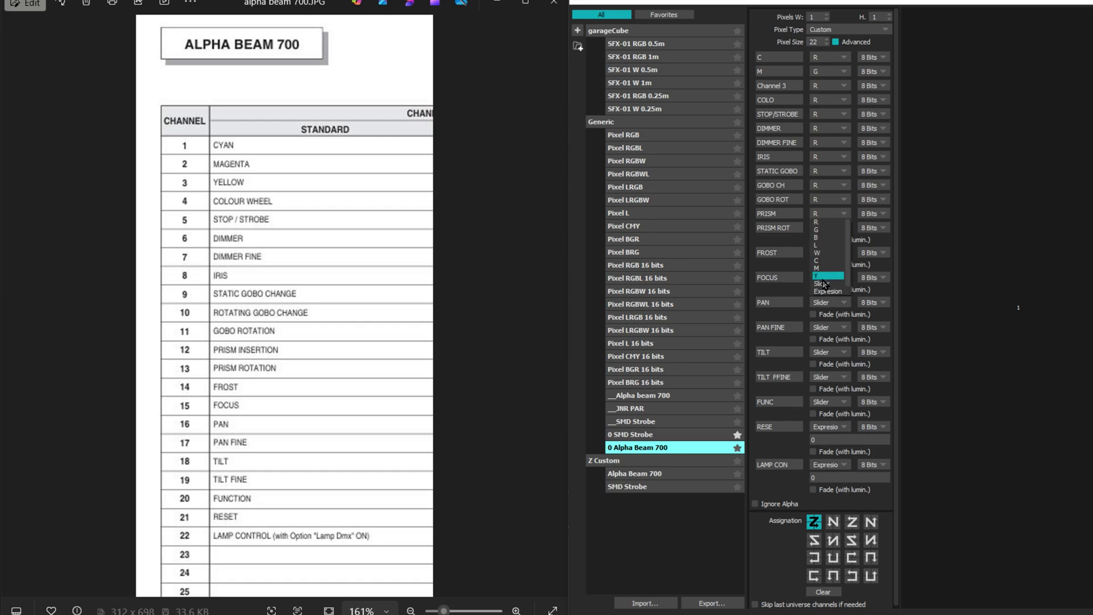
{"action": "left_click", "coordinate": [823, 283]}
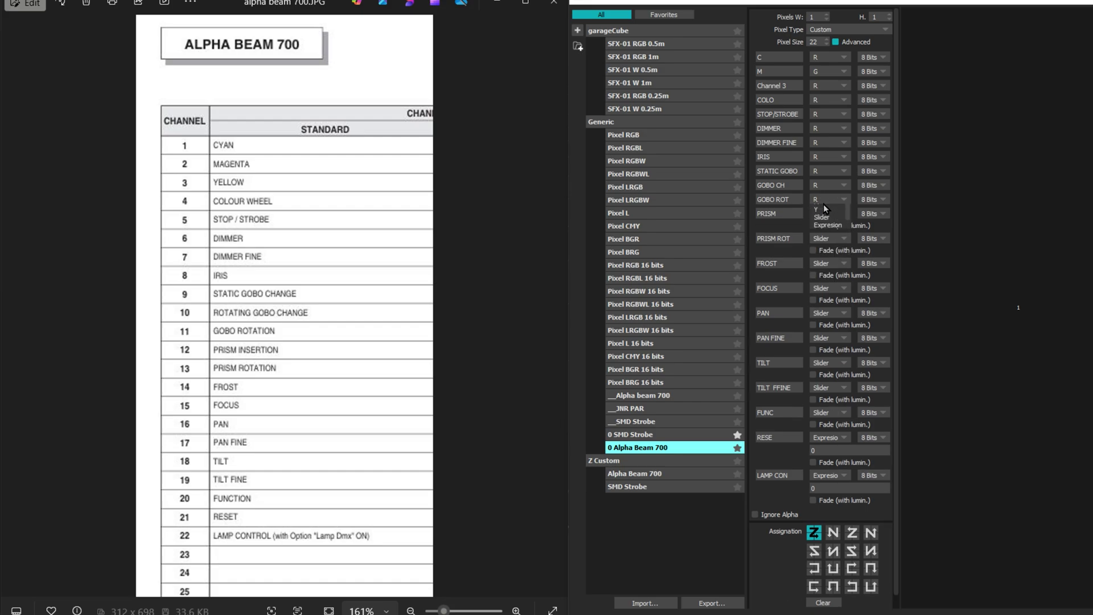
{"action": "left_click", "coordinate": [826, 198]}
{"action": "left_click", "coordinate": [823, 269]}
{"action": "left_click", "coordinate": [823, 185]}
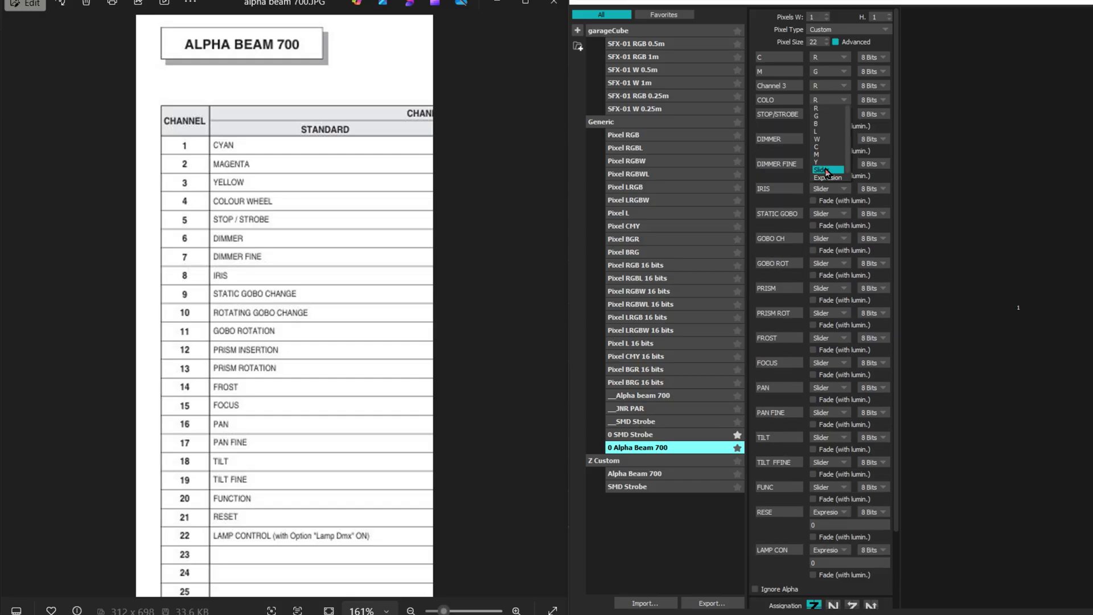
{"action": "left_click", "coordinate": [826, 169]}
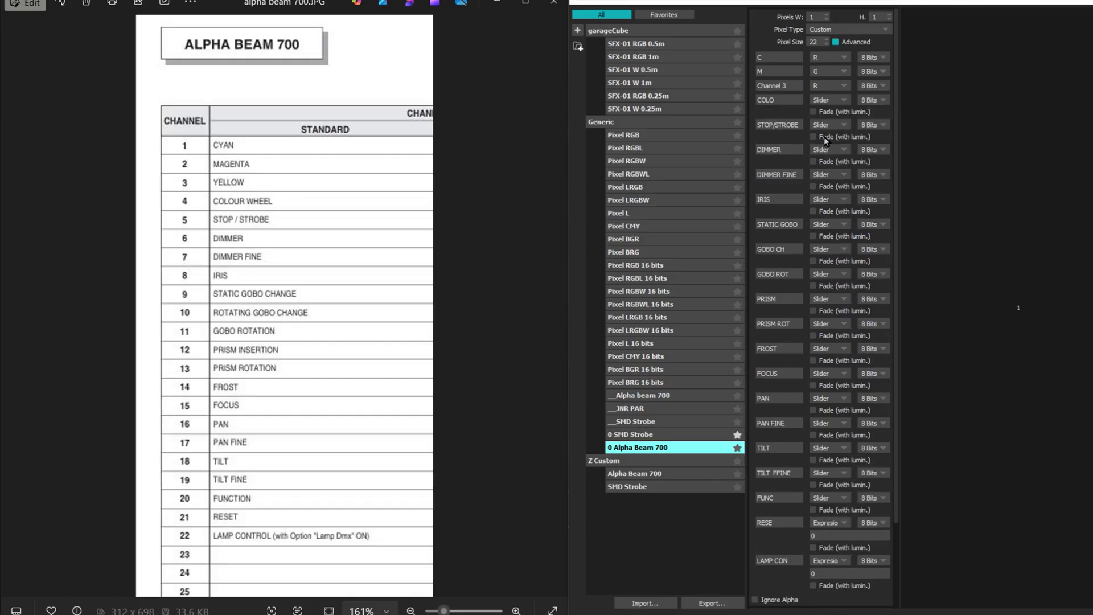
Step: Set the third channel to Slider and rename it Y
{"action": "left_click", "coordinate": [835, 86]}
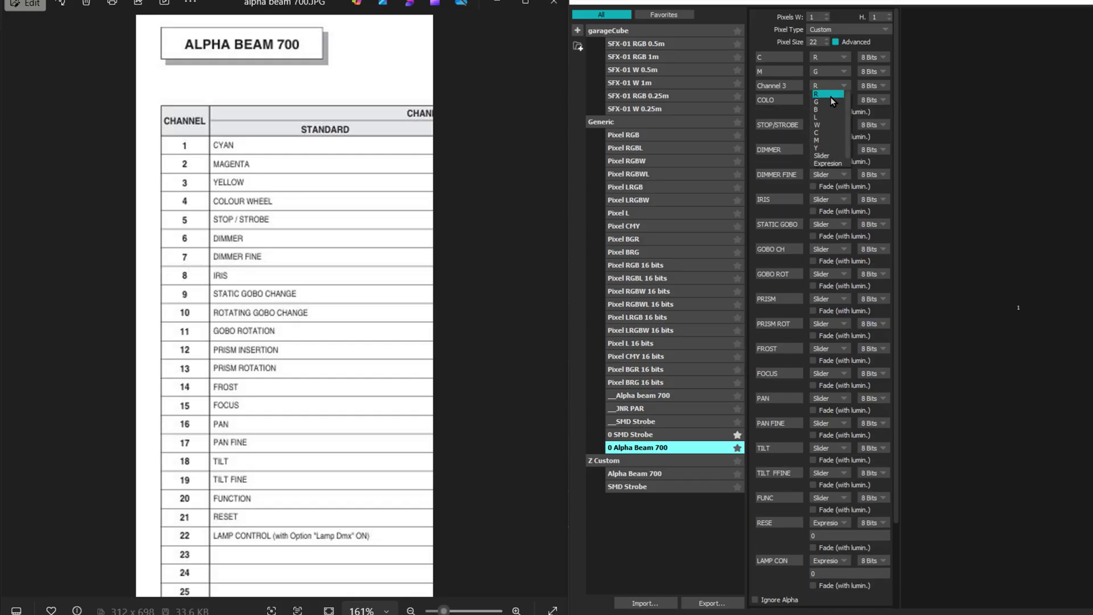
{"action": "left_click", "coordinate": [824, 156]}
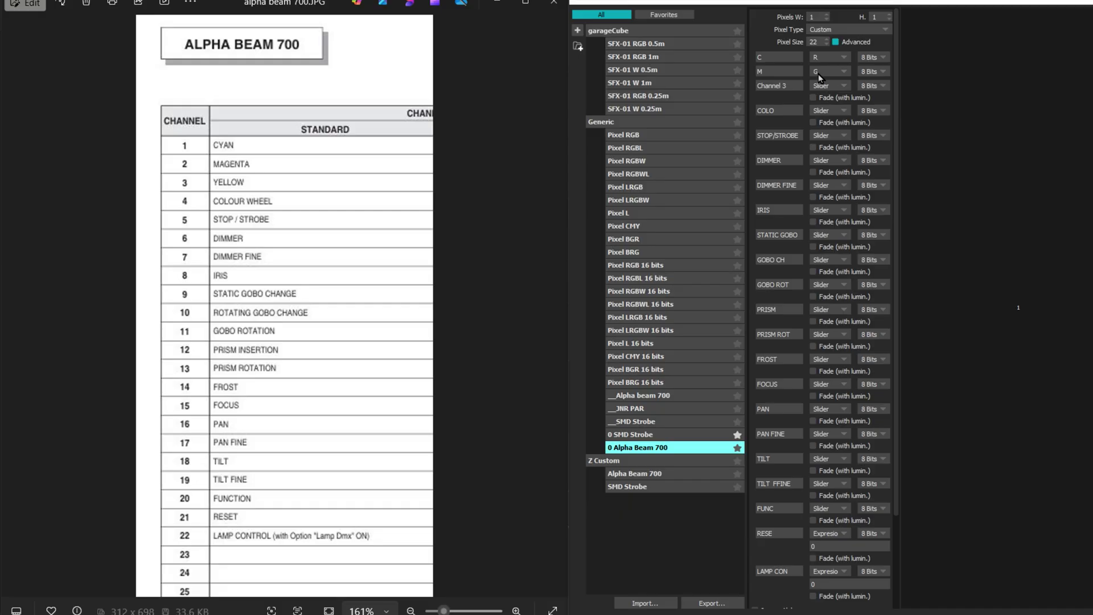
{"action": "left_click", "coordinate": [833, 73]}
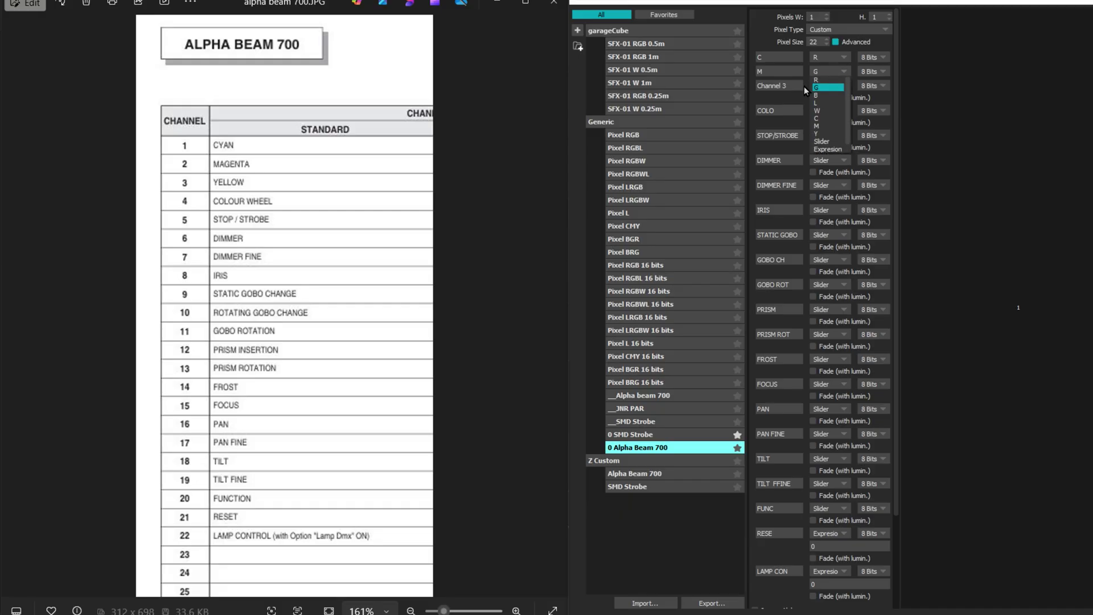
{"action": "left_click", "coordinate": [772, 89]}
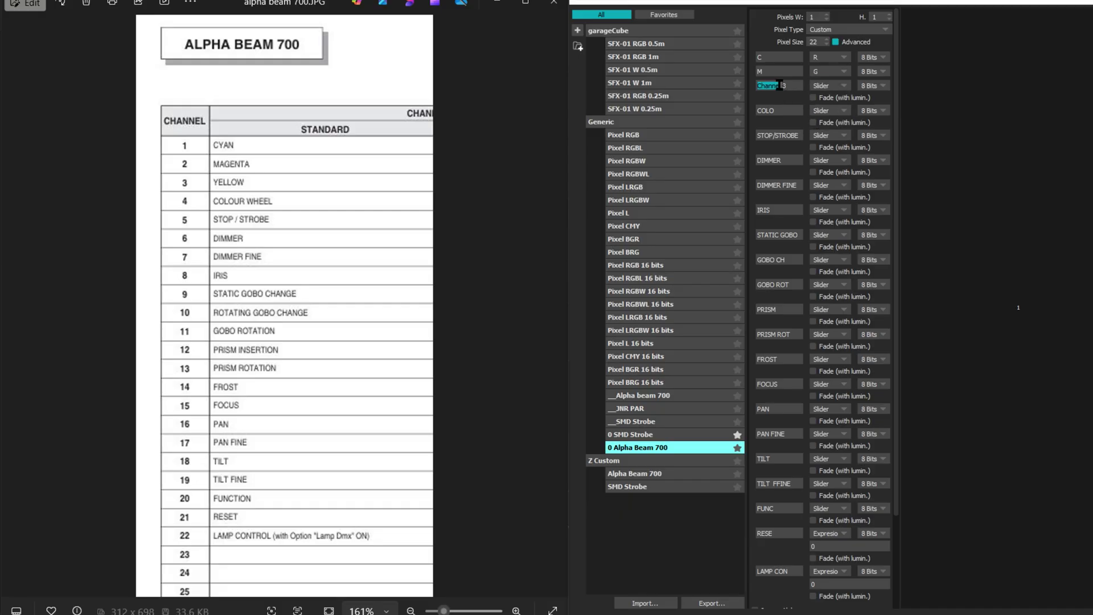
{"action": "type", "text": "Y"}
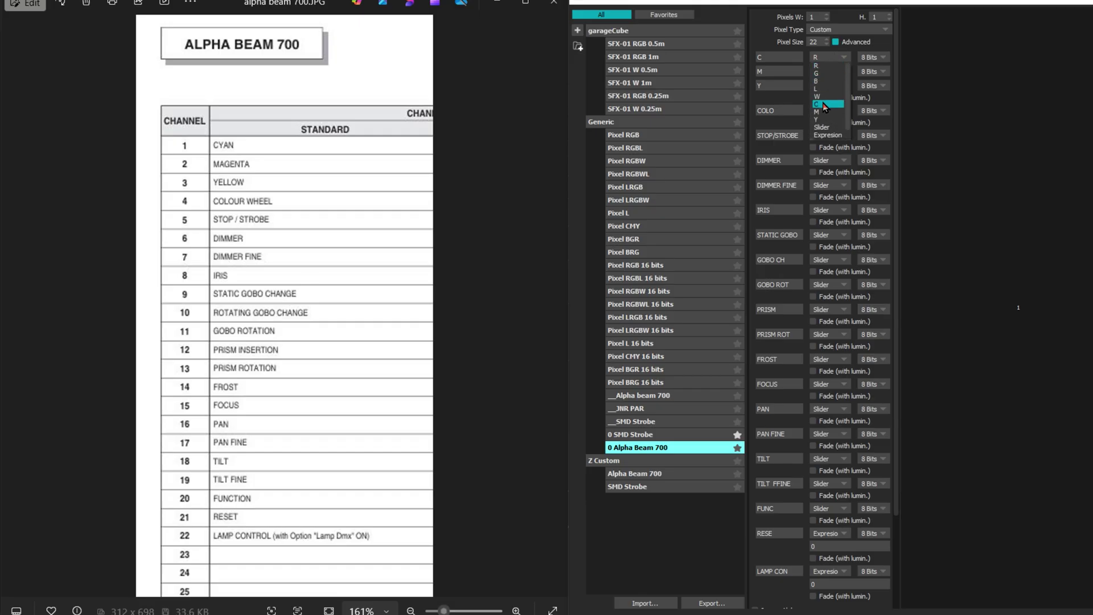
Step: Assign the color components C, M and Y to the first three channels with the matching names
{"action": "left_click", "coordinate": [822, 102]}
{"action": "left_click", "coordinate": [830, 73]}
{"action": "left_click", "coordinate": [828, 112]}
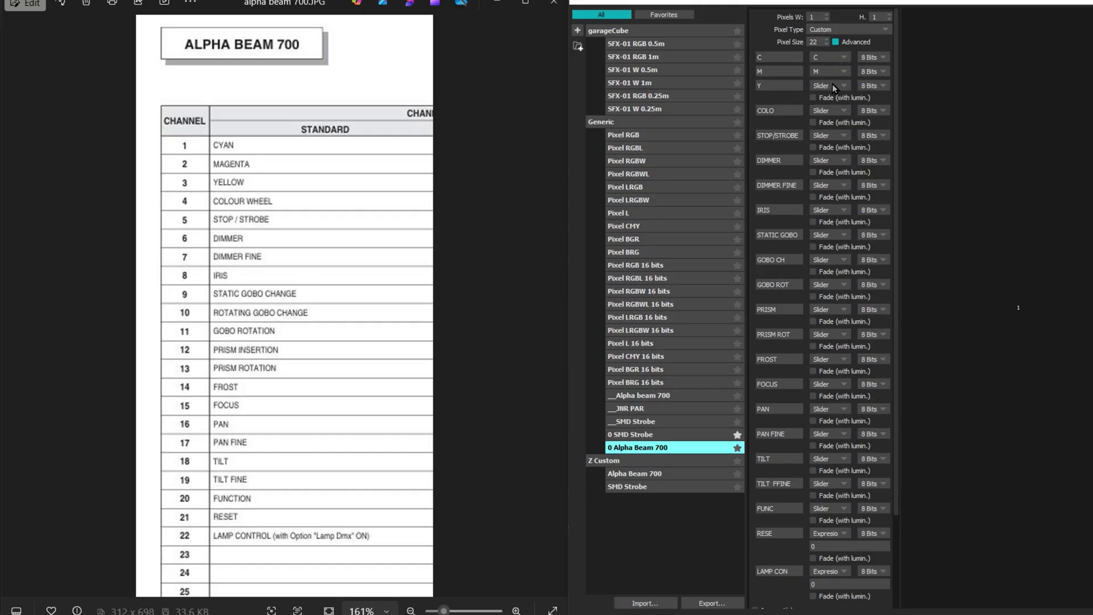
{"action": "left_click", "coordinate": [832, 85]}
{"action": "left_click", "coordinate": [819, 148]}
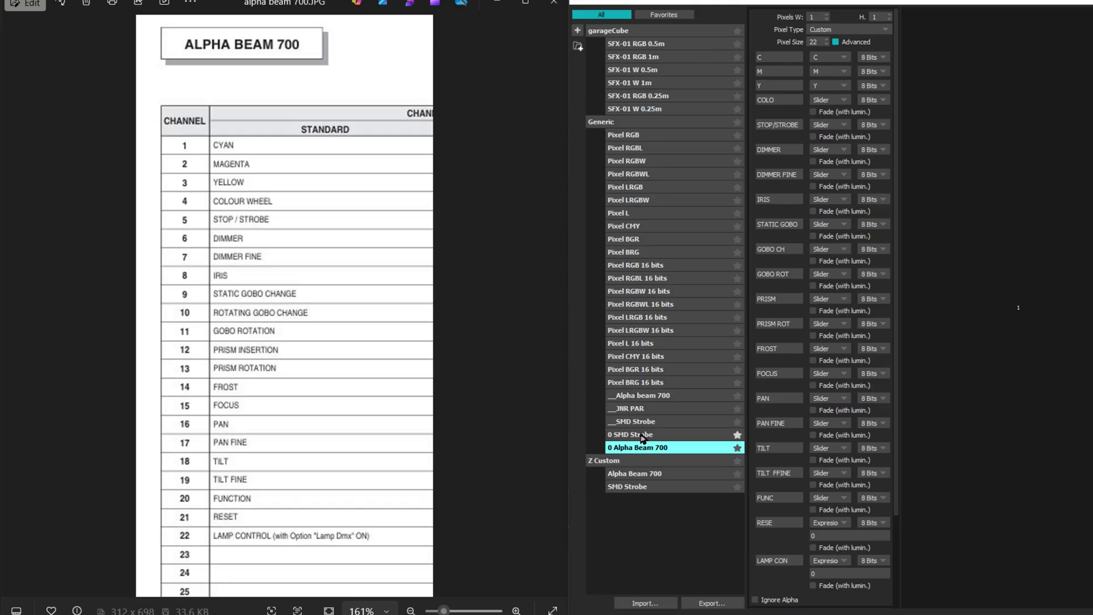
Step: Leave the Fixture Editor and assign the Generic - 0 Alpha Beam 700 definition to Fixture-1
{"action": "left_click", "coordinate": [1074, 2]}
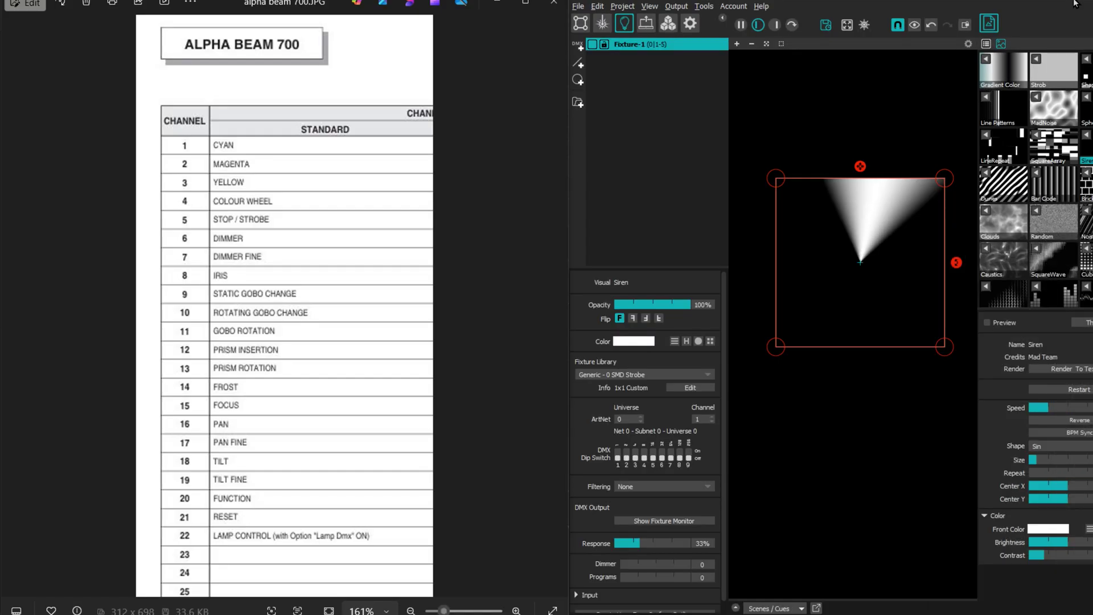
{"action": "left_click", "coordinate": [995, 8]}
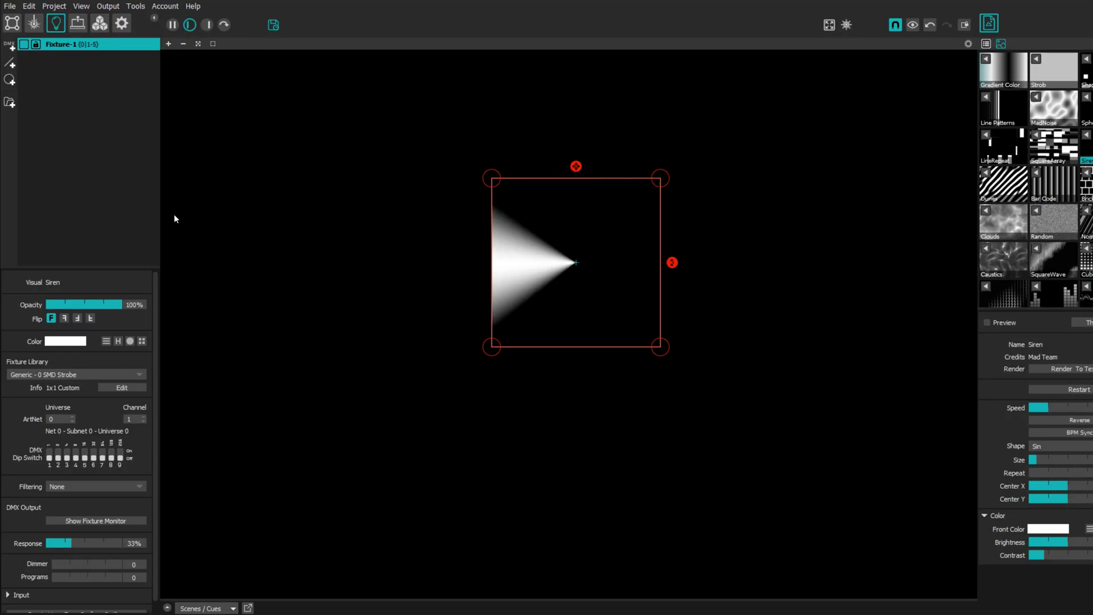
{"action": "left_click", "coordinate": [77, 43]}
{"action": "left_click", "coordinate": [78, 44]}
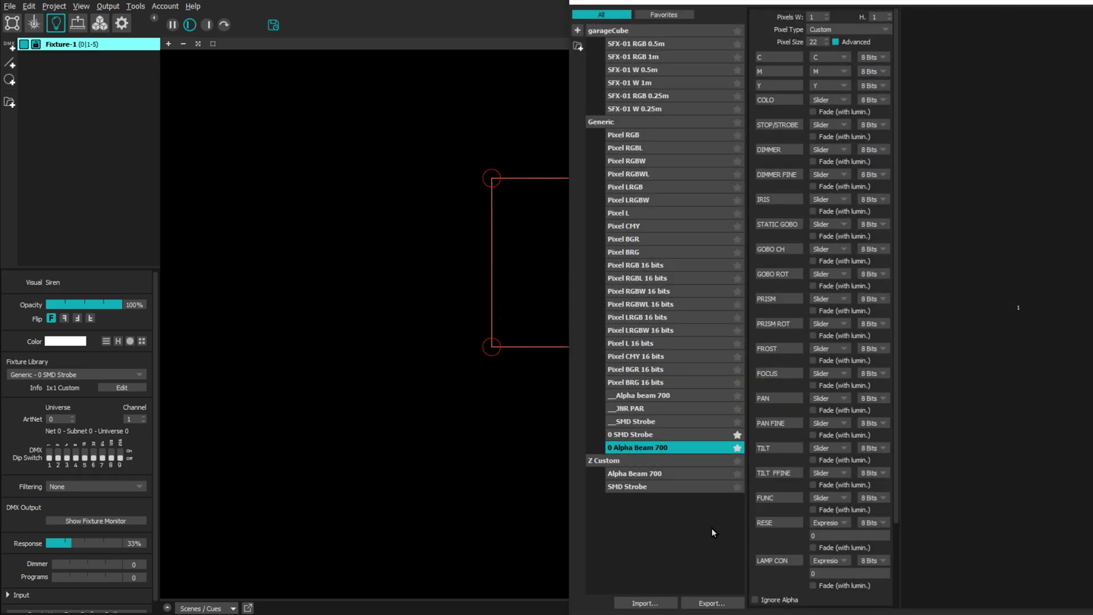
{"action": "left_click", "coordinate": [676, 118]}
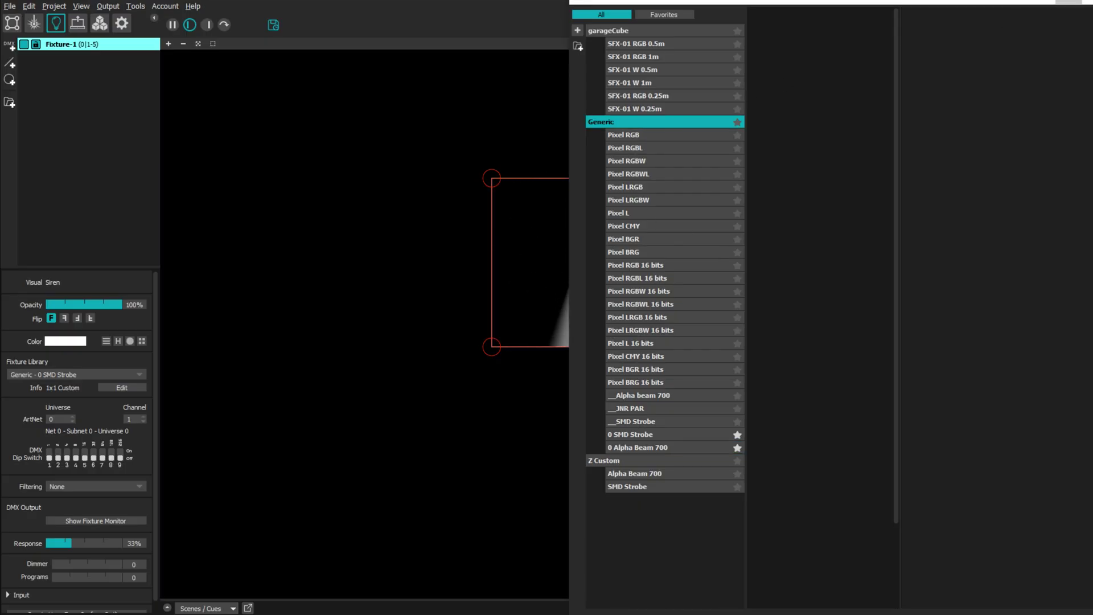
{"action": "left_click", "coordinate": [1070, 3]}
{"action": "left_click", "coordinate": [64, 375]}
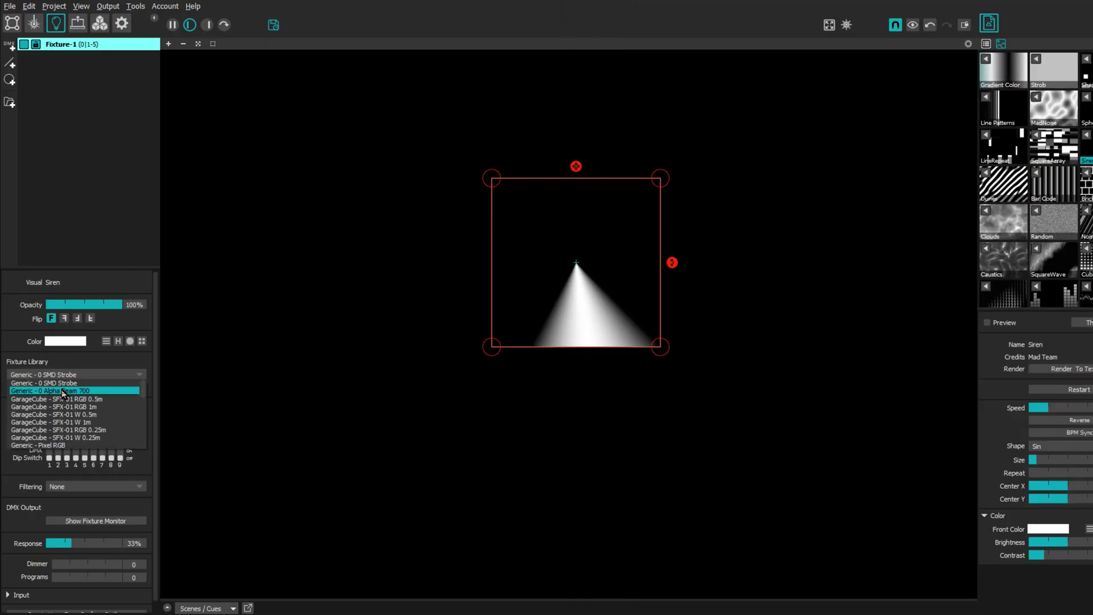
{"action": "left_click", "coordinate": [67, 391]}
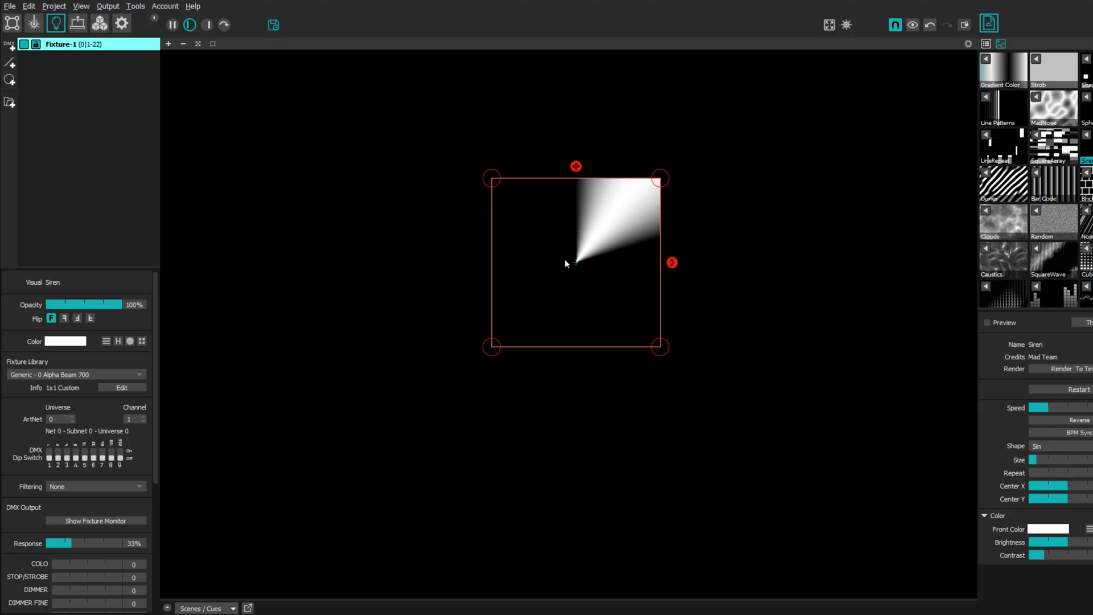
Step: Shrink Fixture-1 into the lower-left corner of the visual, with its upper-right corner at about 248, 780
{"action": "left_click_drag", "start_coordinate": [661, 178], "coordinate": [532, 306]}
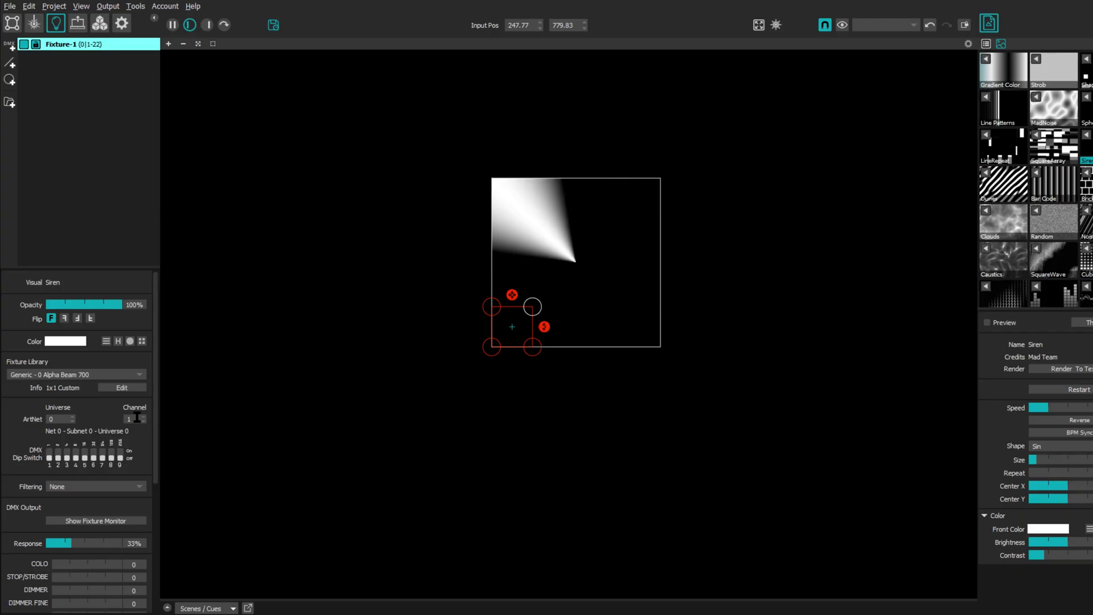
{"action": "scroll", "coordinate": [69, 515], "scroll_direction": "down", "scroll_amount": 3}
{"action": "scroll", "coordinate": [74, 516], "scroll_direction": "down", "scroll_amount": 1}
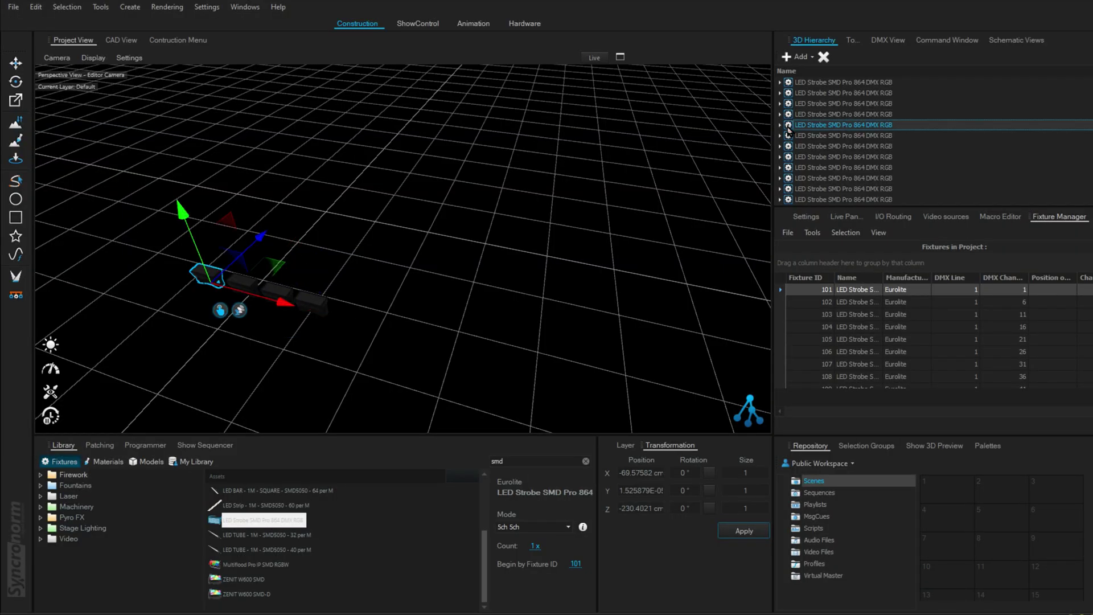
Step: Switch to the Syncronorm visualizer and delete all LED Strobe SMD Pro 864 fixtures from the project
{"action": "key", "text": "ctrl+a"}
{"action": "key", "text": "Delete"}
{"action": "left_click", "coordinate": [566, 371]}
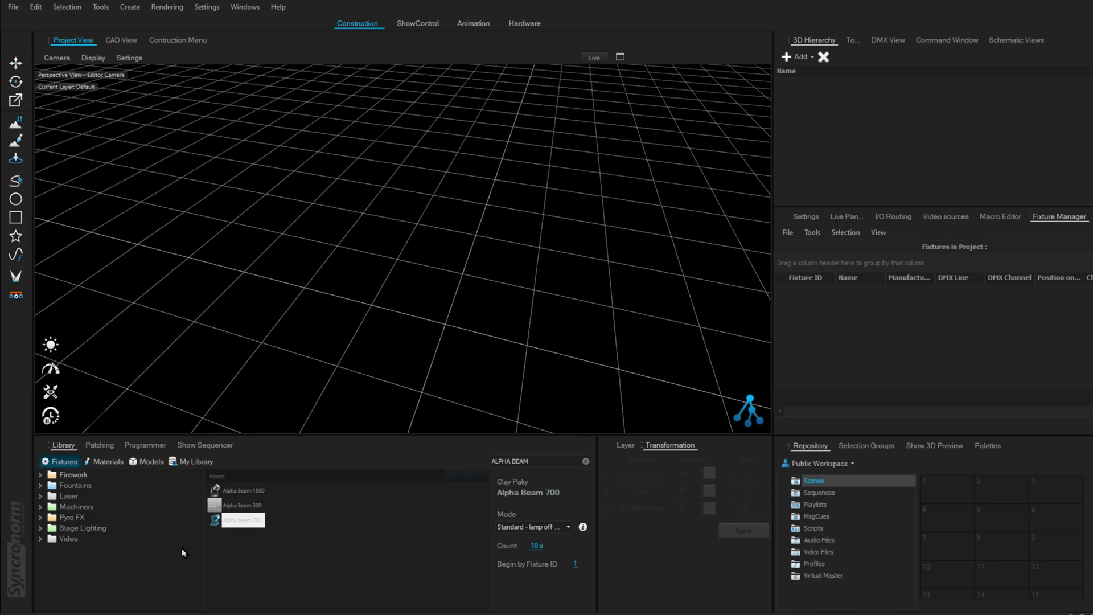
Step: Place ten Clay Paky Alpha Beam 700 fixtures from the library in a row on the grid
{"action": "left_click_drag", "start_coordinate": [216, 520], "coordinate": [448, 236]}
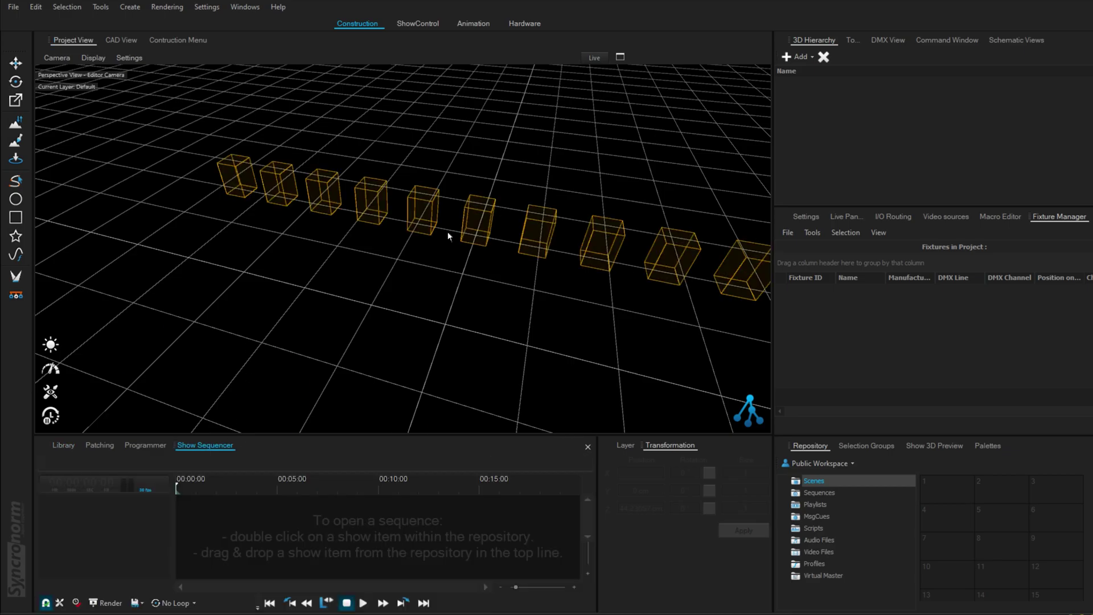
{"action": "left_click", "coordinate": [448, 232]}
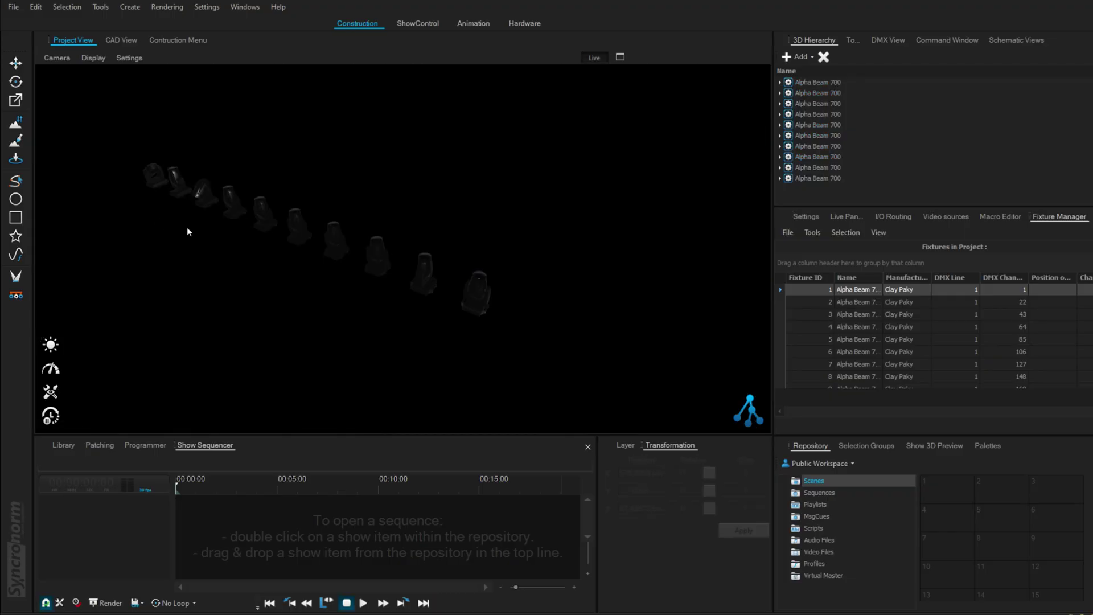
{"action": "left_click_drag", "start_coordinate": [403, 315], "coordinate": [413, 326]}
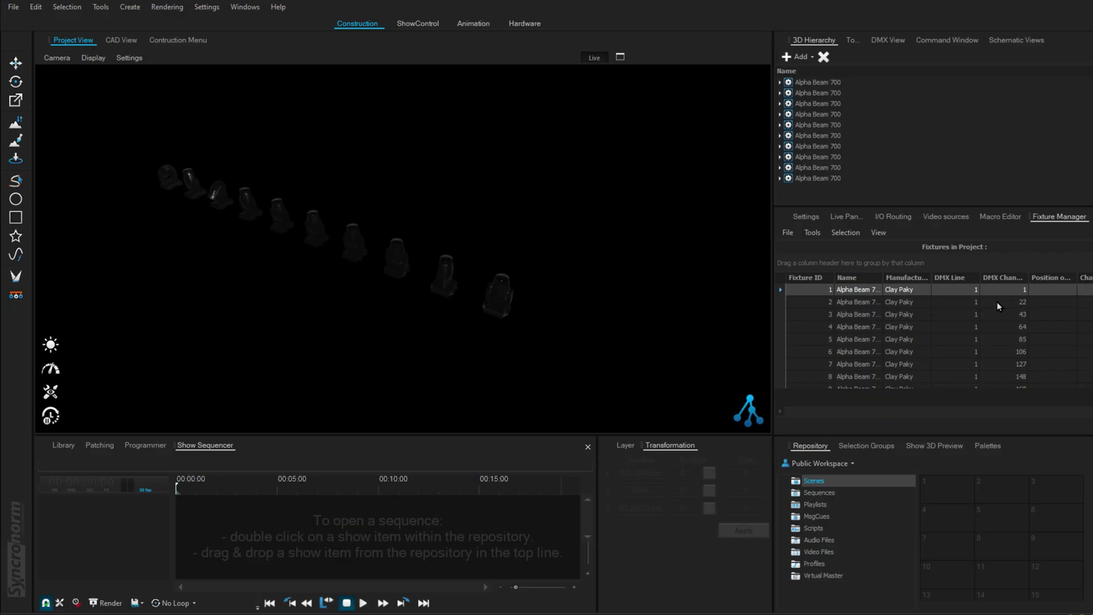
Step: Check the DMX line and start channel of the first Alpha Beam 700 fixtures in the project's fixture list
{"action": "left_click", "coordinate": [908, 300]}
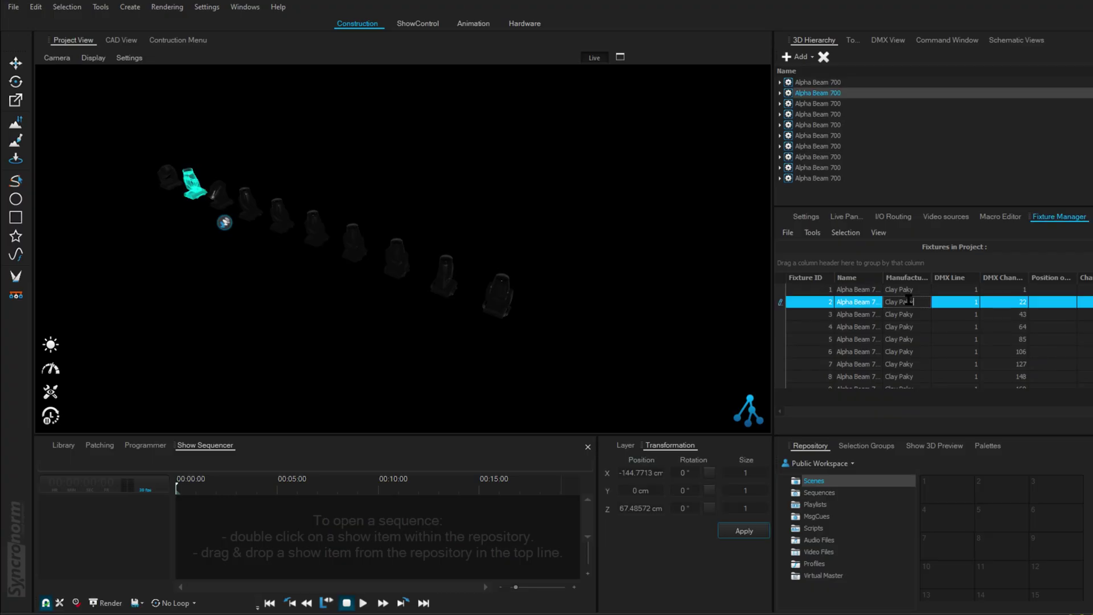
{"action": "left_click", "coordinate": [872, 289]}
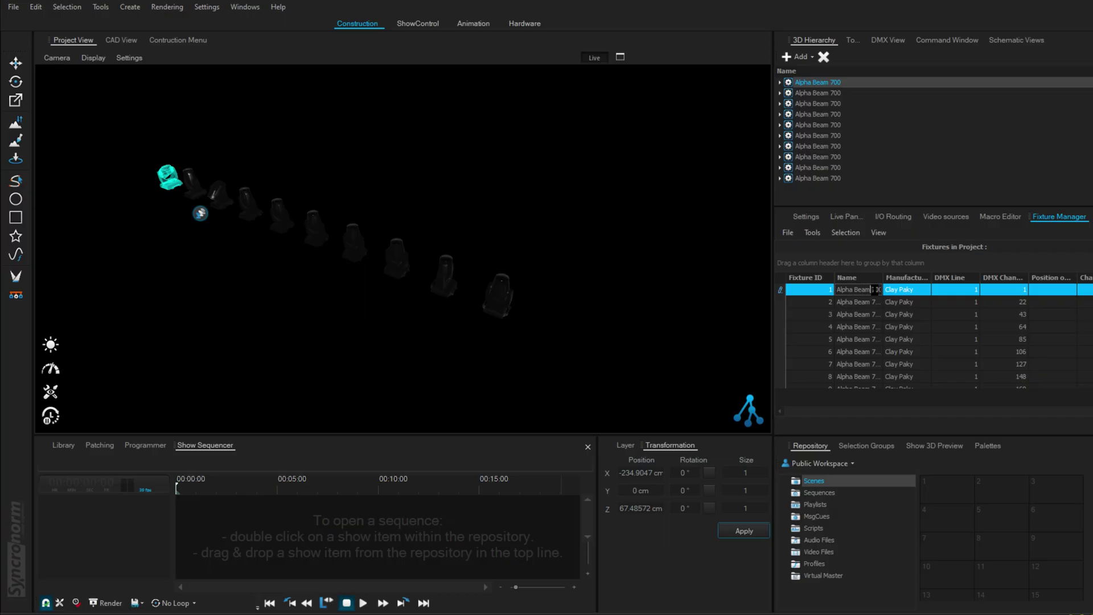
{"action": "left_click", "coordinate": [858, 303]}
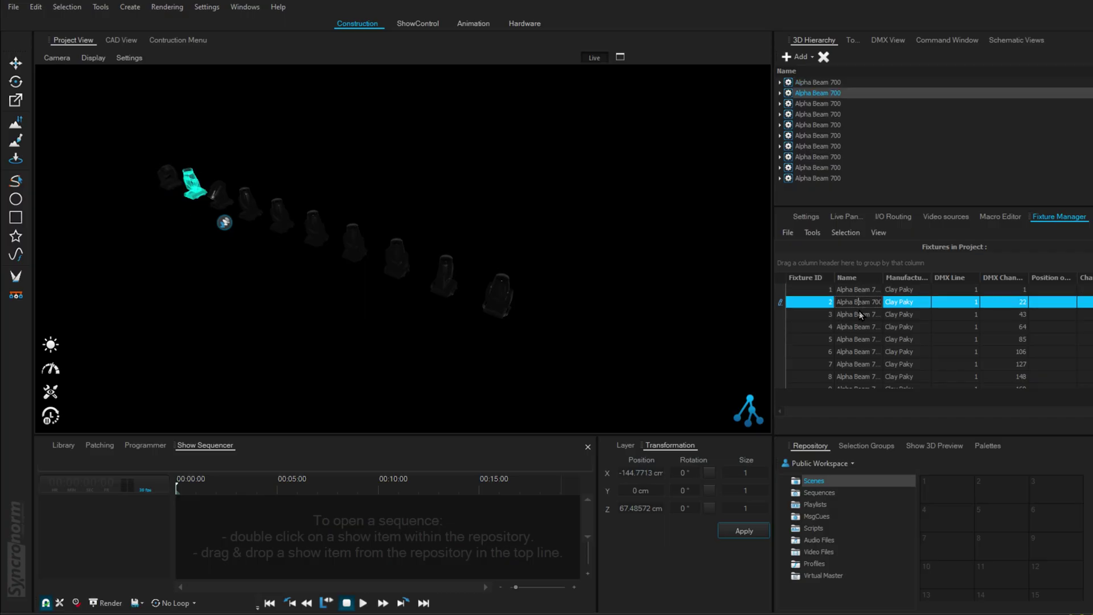
{"action": "left_click", "coordinate": [860, 314]}
{"action": "left_click", "coordinate": [865, 288]}
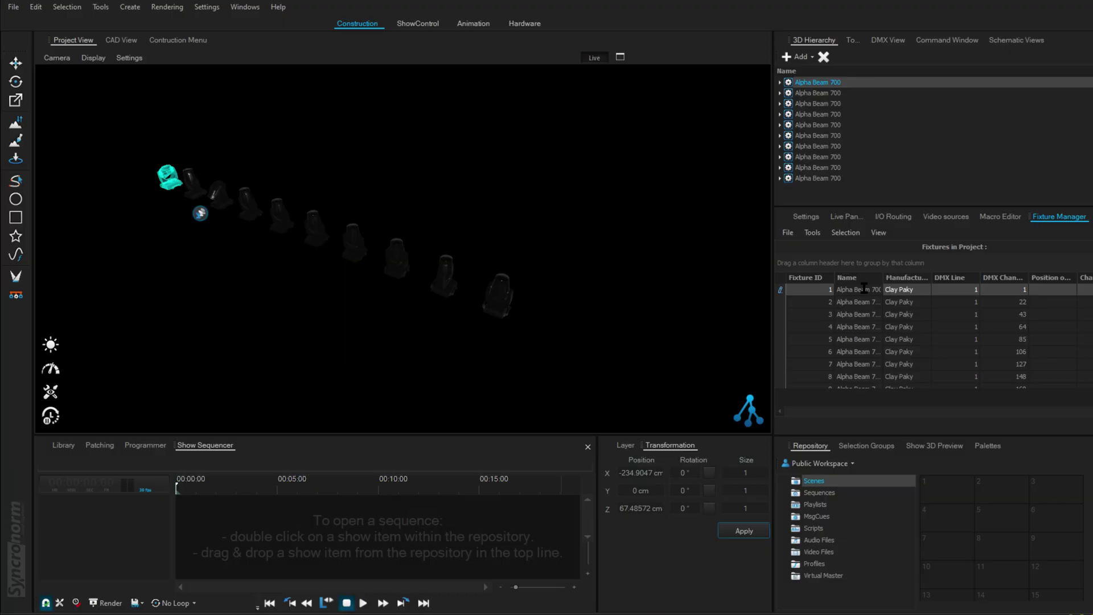
{"action": "double_click", "coordinate": [864, 289]}
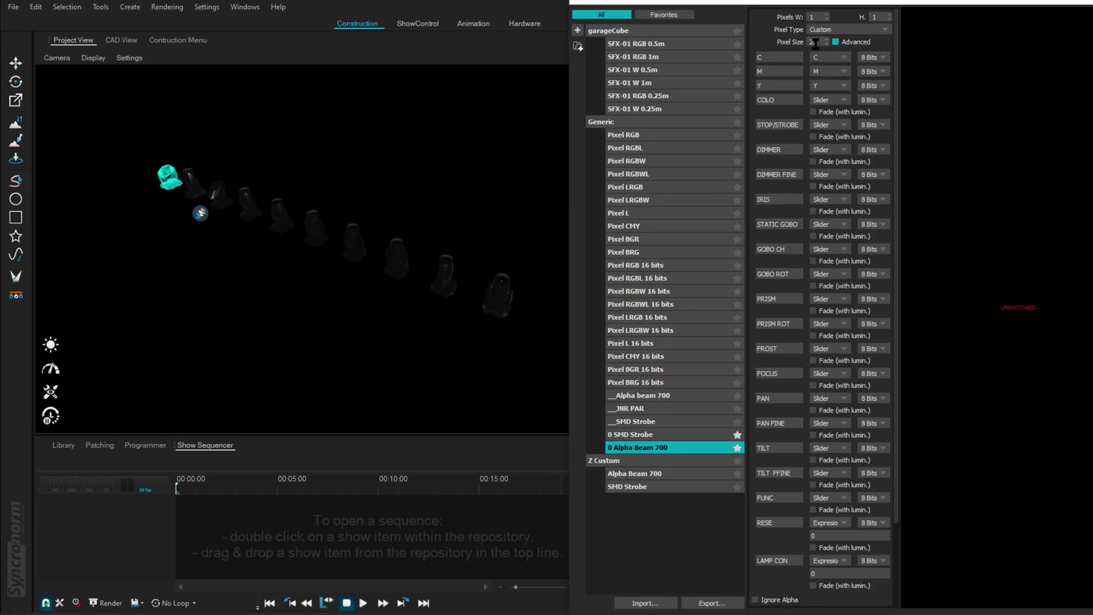
Step: Switch to MadMapper, set the pixel size of the 0 Alpha Beam 700 definition to 21 and close the Fixture Editor
{"action": "left_click", "coordinate": [816, 42]}
{"action": "key", "text": "Down"}
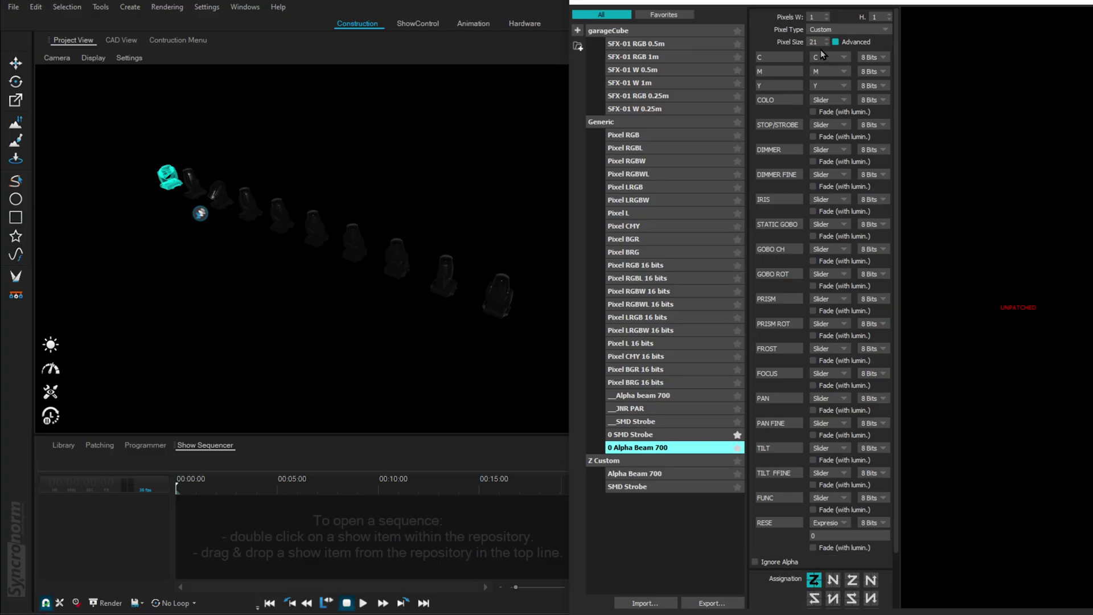
{"action": "left_click", "coordinate": [657, 435]}
{"action": "left_click", "coordinate": [655, 447]}
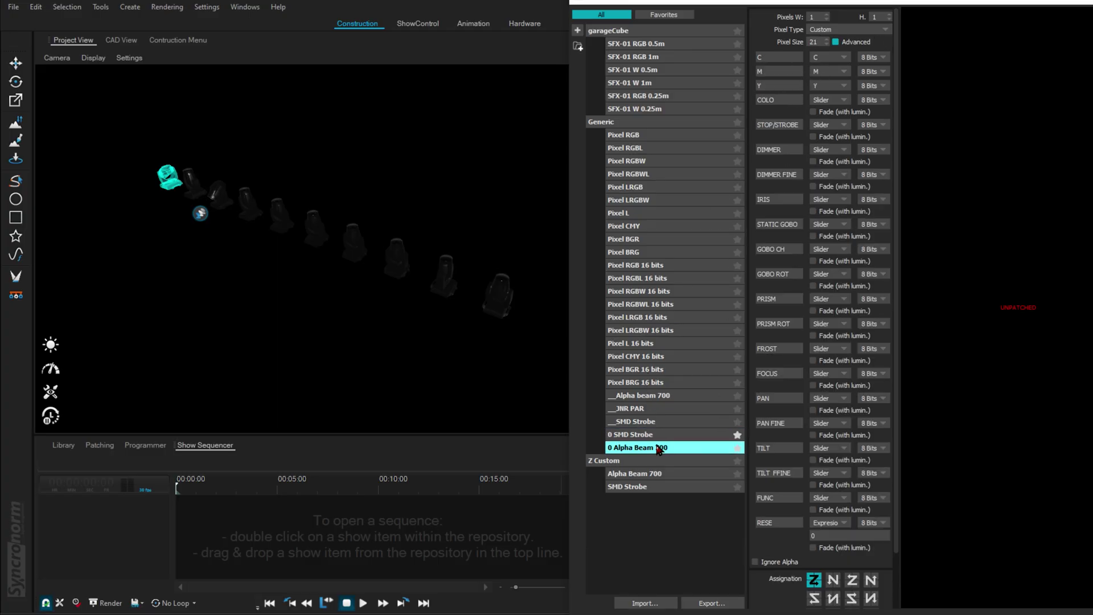
{"action": "left_click", "coordinate": [1083, 2]}
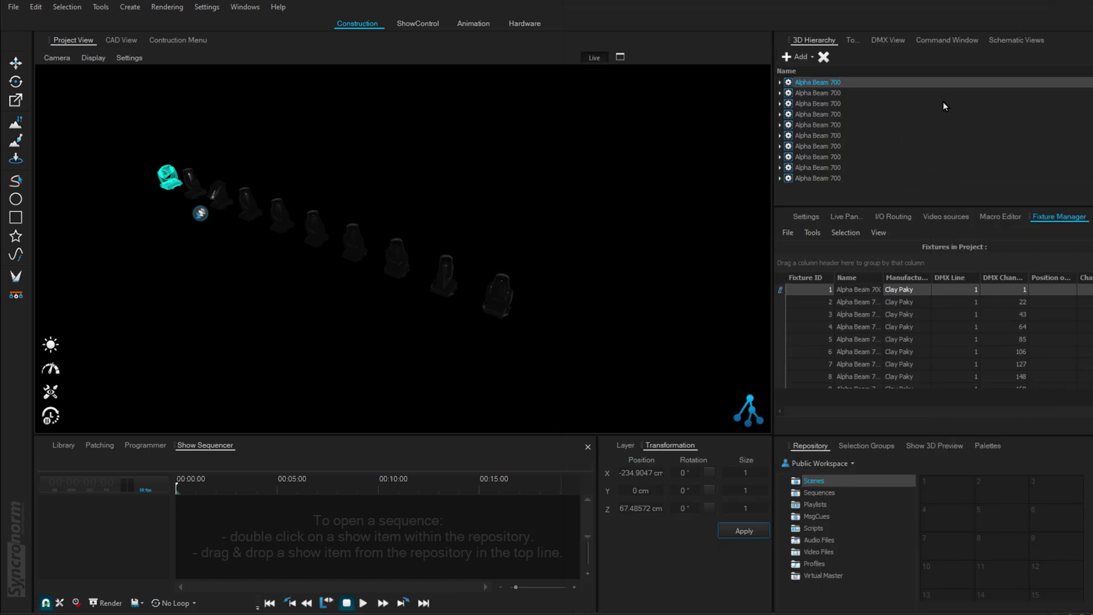
Step: Select Fixture-1 in MadMapper and assign it the Generic - 0 Alpha Beam 700 definition
{"action": "key", "text": "alt+Tab"}
{"action": "left_click", "coordinate": [579, 44]}
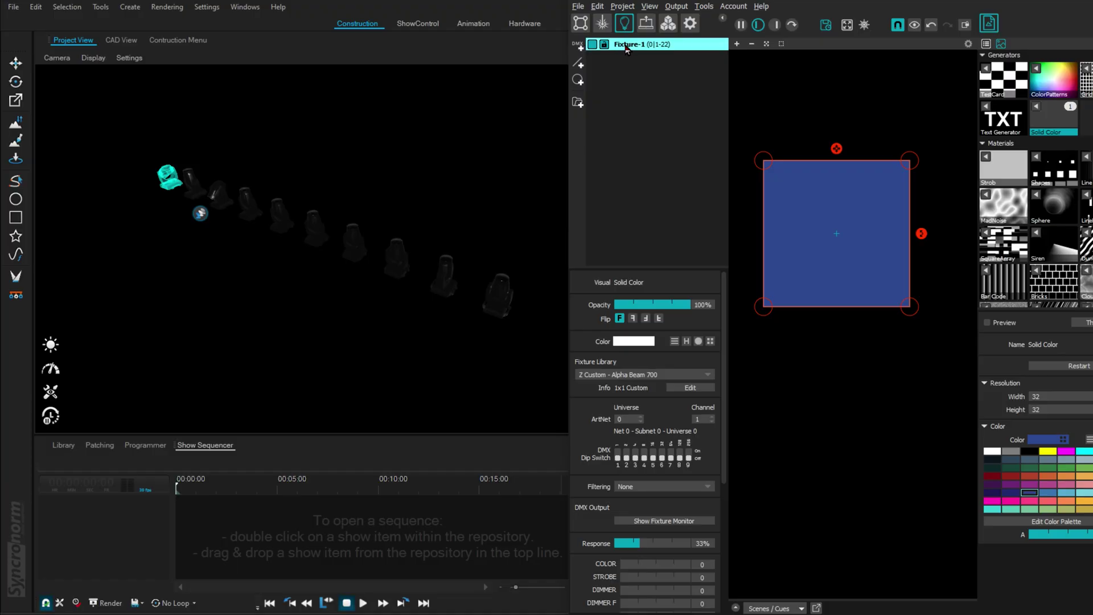
{"action": "left_click", "coordinate": [624, 375]}
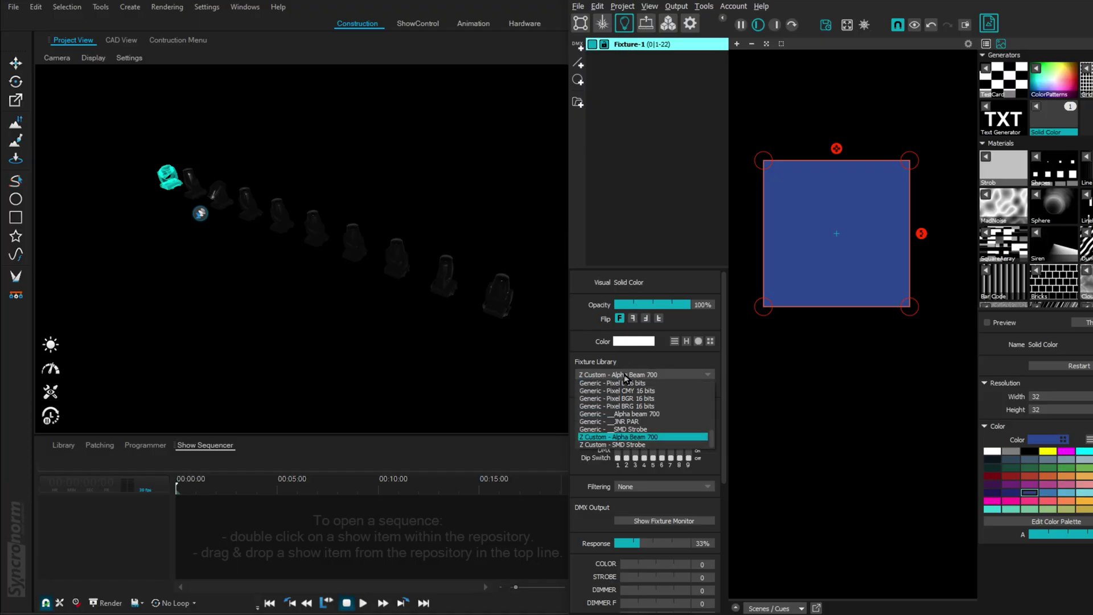
{"action": "scroll", "coordinate": [627, 378], "scroll_direction": "up", "scroll_amount": 3}
{"action": "left_click", "coordinate": [628, 384]}
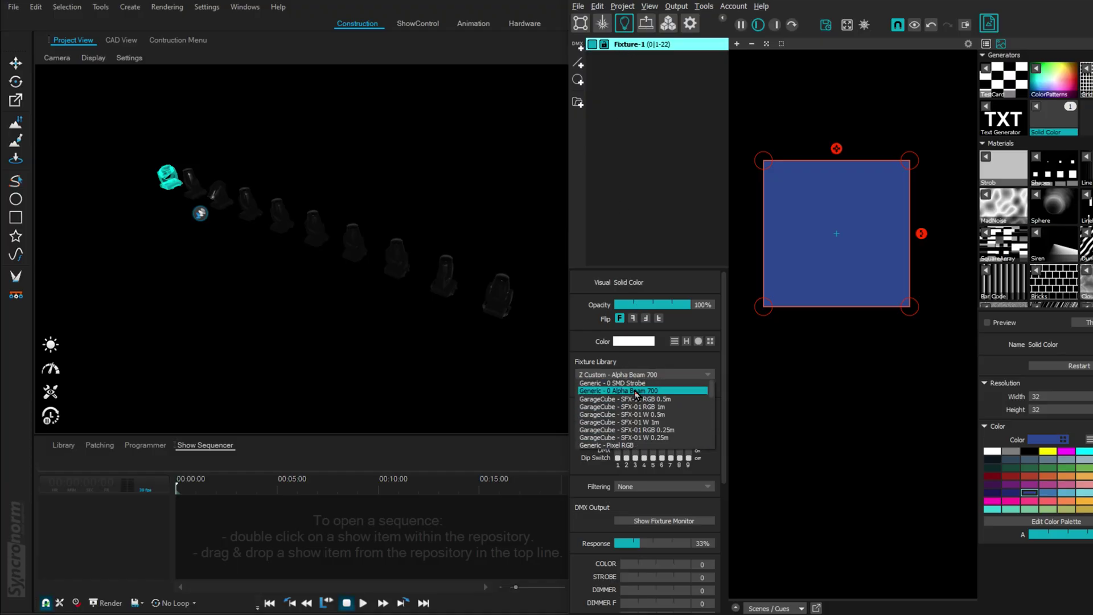
{"action": "scroll", "coordinate": [654, 439], "scroll_direction": "down", "scroll_amount": 4}
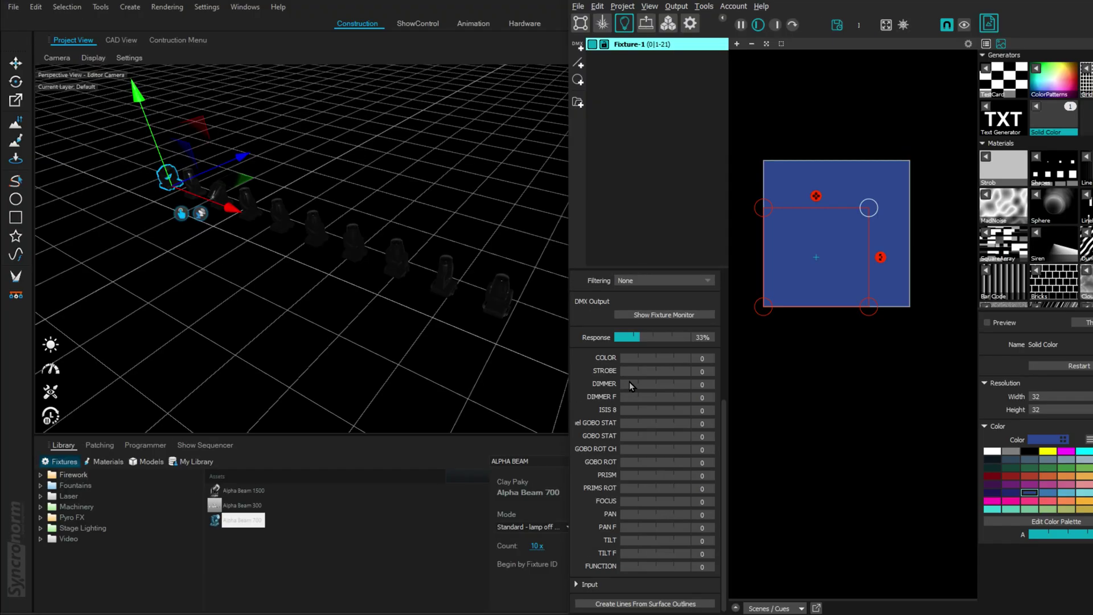
Step: Set the dimmer, iris and strobe channels of Fixture-1 to 255 and view its beam in the Syncronorm visualizer
{"action": "left_click_drag", "start_coordinate": [630, 383], "coordinate": [682, 408]}
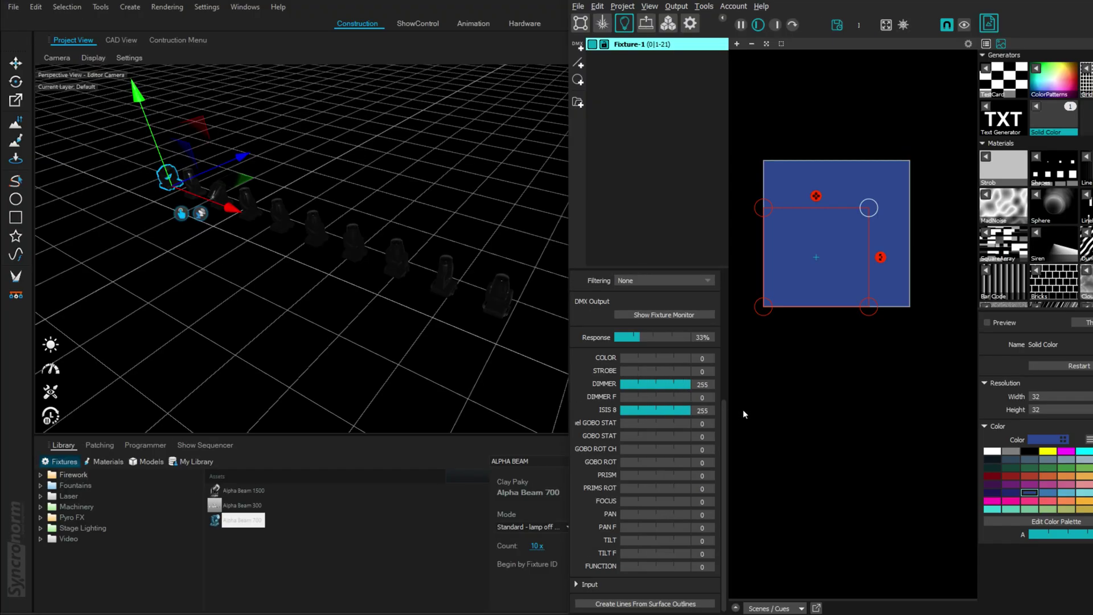
{"action": "left_click_drag", "start_coordinate": [654, 371], "coordinate": [730, 380]}
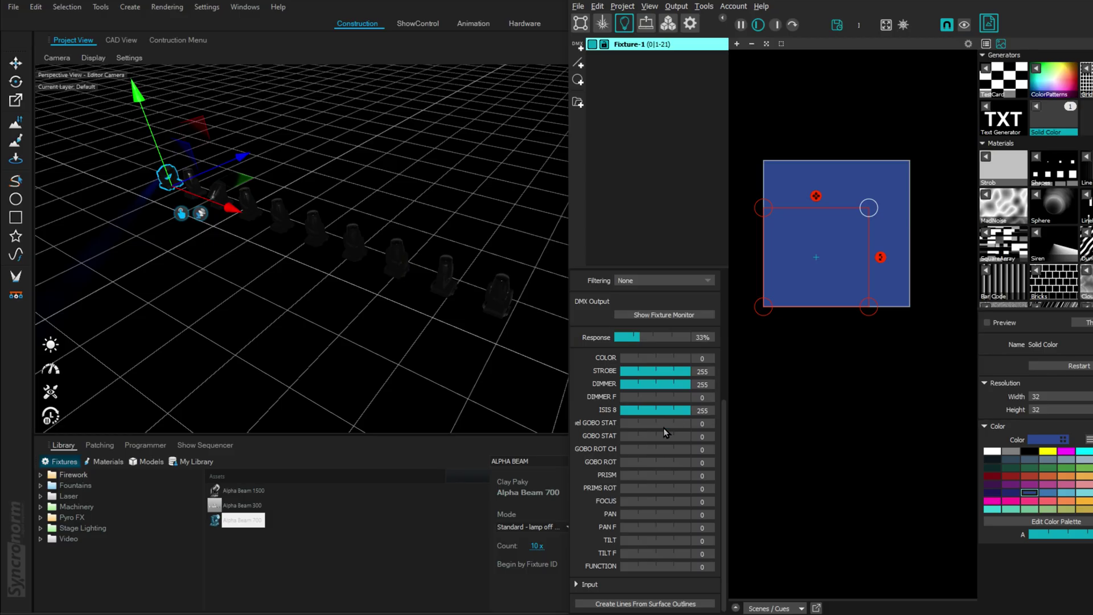
{"action": "left_click", "coordinate": [174, 247]}
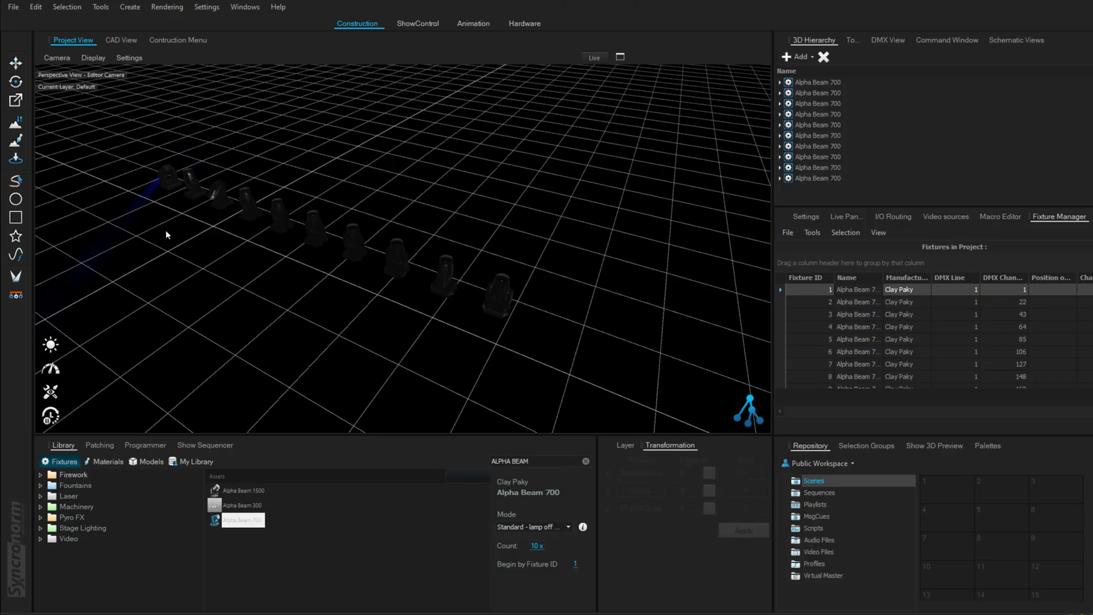
{"action": "scroll", "coordinate": [135, 195], "scroll_direction": "up", "scroll_amount": 3}
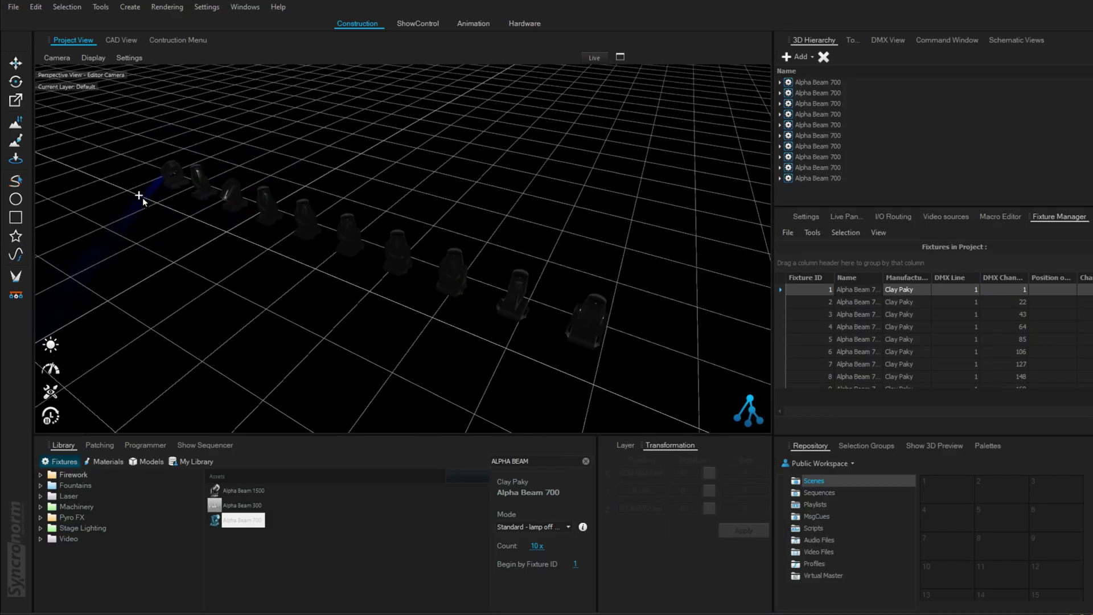
Step: Return to MadMapper and shrink Fixture-1 to a small square in the lower-left corner of the visual
{"action": "key", "text": "alt+Tab"}
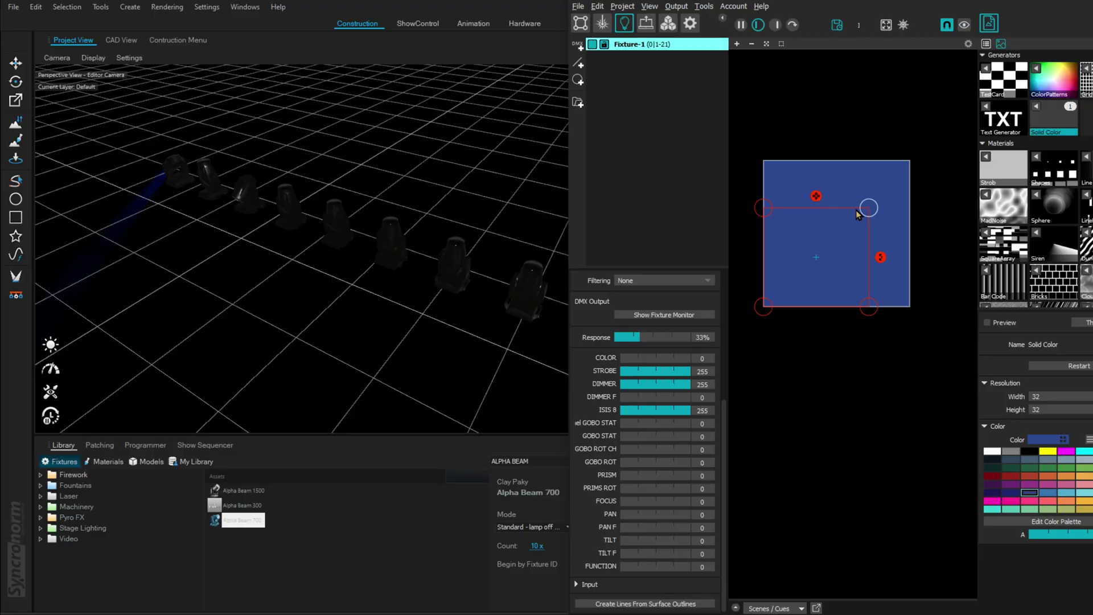
{"action": "left_click_drag", "start_coordinate": [867, 209], "coordinate": [805, 270]}
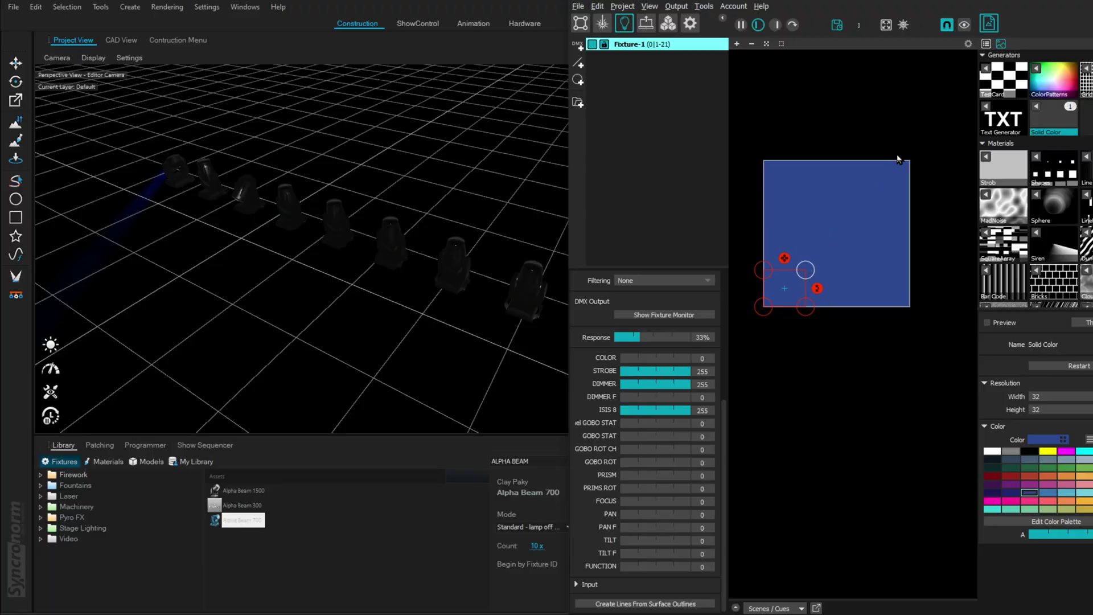
{"action": "scroll", "coordinate": [800, 276], "scroll_direction": "up", "scroll_amount": 2}
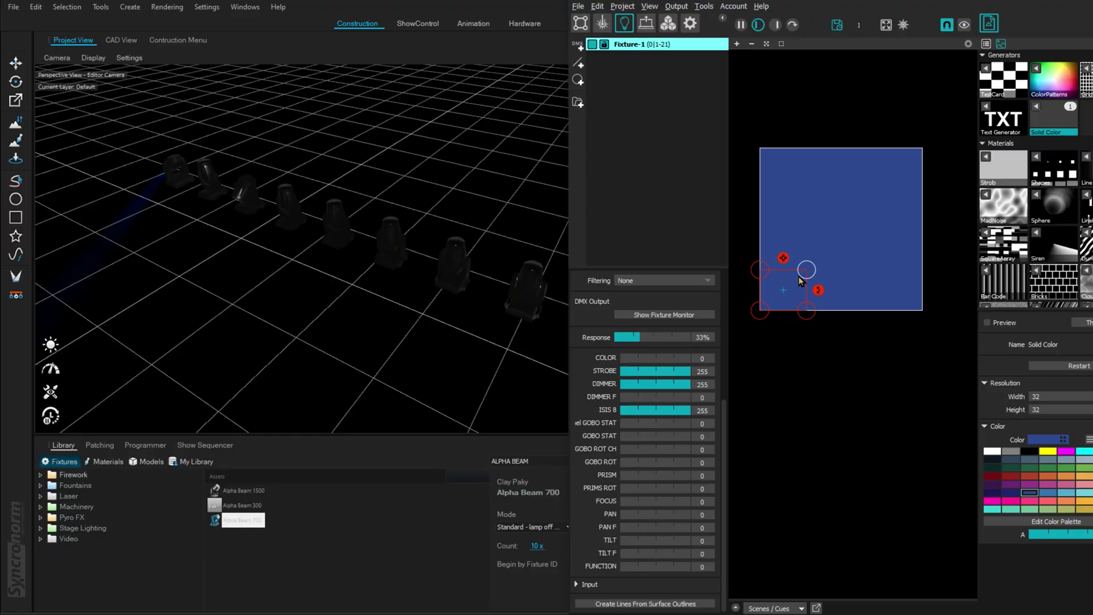
{"action": "left_click_drag", "start_coordinate": [813, 267], "coordinate": [811, 306]}
Step: Duplicate Fixture-1 into a row of five along the visual's lower edge, then duplicate those five to make ten fixtures
{"action": "key", "text": "ctrl+d"}
{"action": "key", "text": "ctrl+d"}
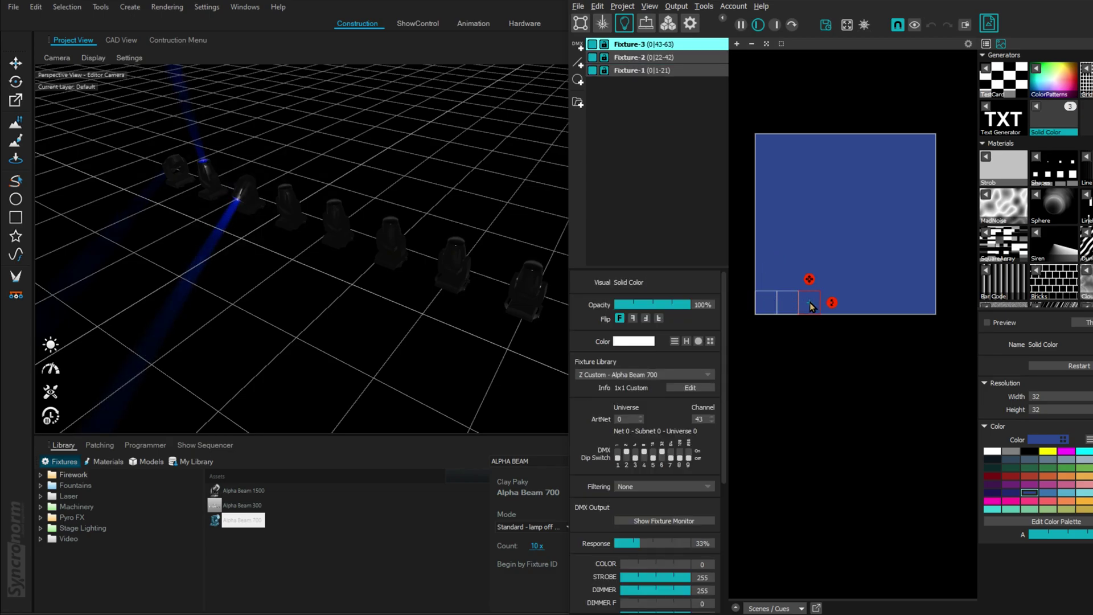
{"action": "key", "text": "ctrl+d"}
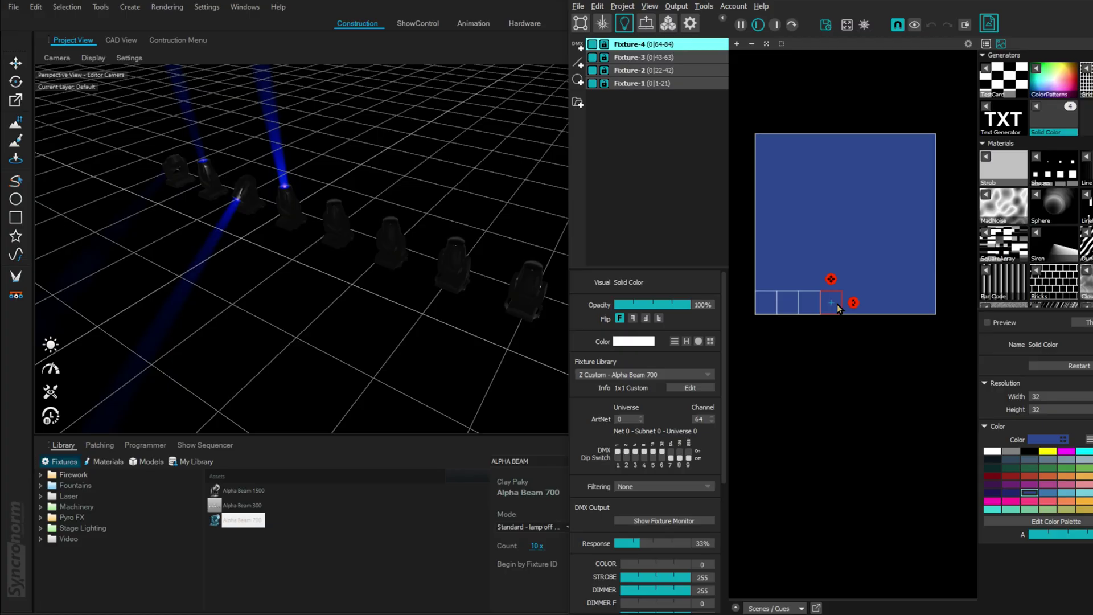
{"action": "key", "text": "ctrl+d"}
{"action": "left_click_drag", "start_coordinate": [838, 308], "coordinate": [848, 307]}
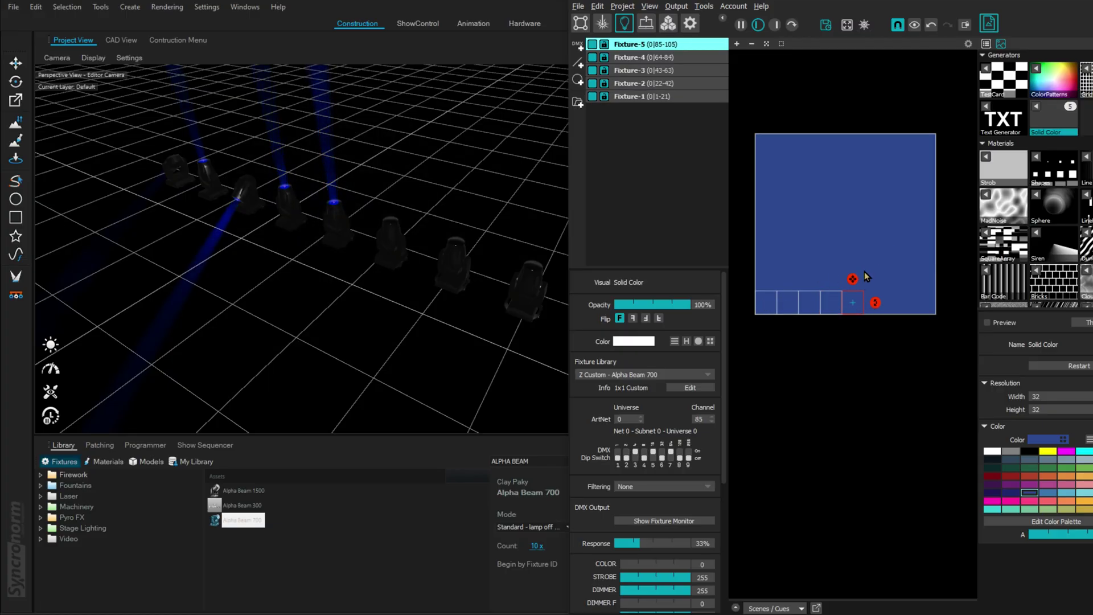
{"action": "left_click_drag", "start_coordinate": [865, 264], "coordinate": [864, 297]}
{"action": "key", "text": "ctrl+d"}
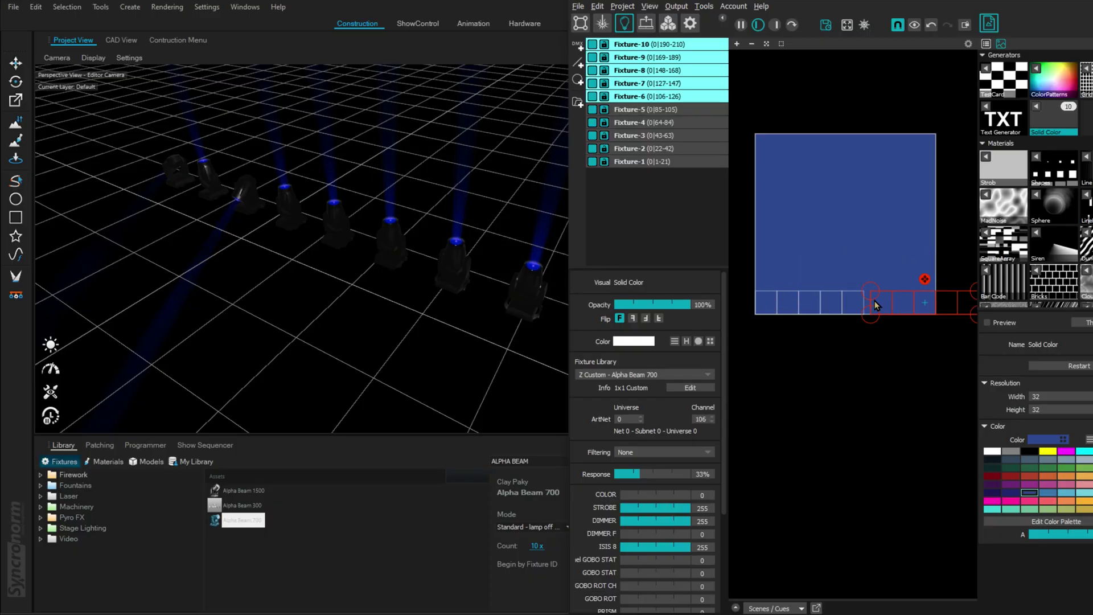
Step: Select all ten fixtures and narrow the row to match the full width of the visual
{"action": "scroll", "coordinate": [876, 302], "scroll_direction": "up", "scroll_amount": 2}
{"action": "scroll", "coordinate": [942, 307], "scroll_direction": "up", "scroll_amount": 2}
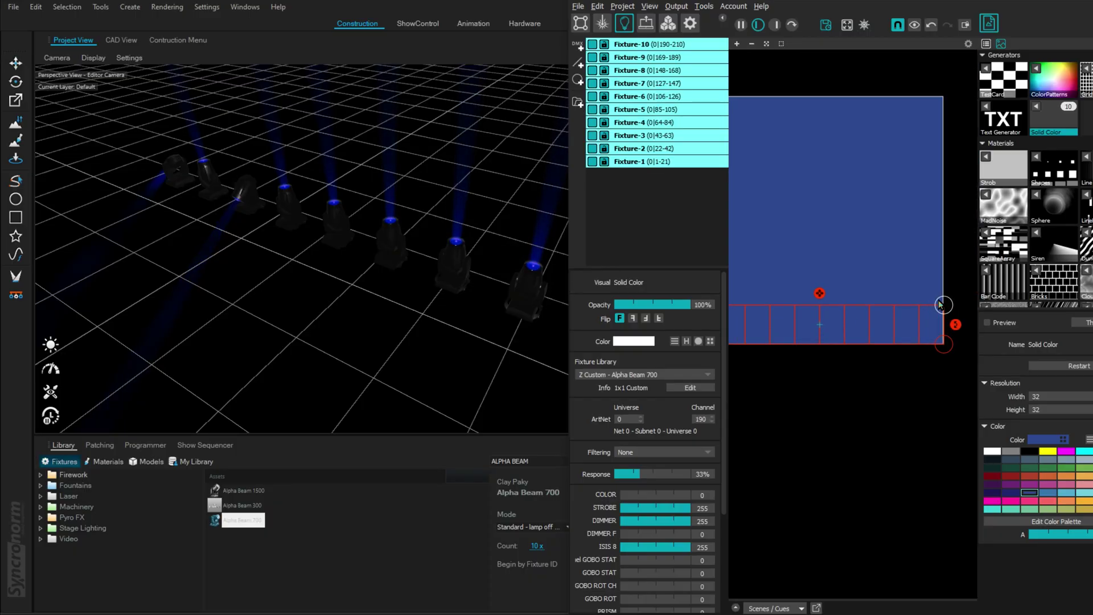
{"action": "scroll", "coordinate": [942, 311], "scroll_direction": "down", "scroll_amount": 4}
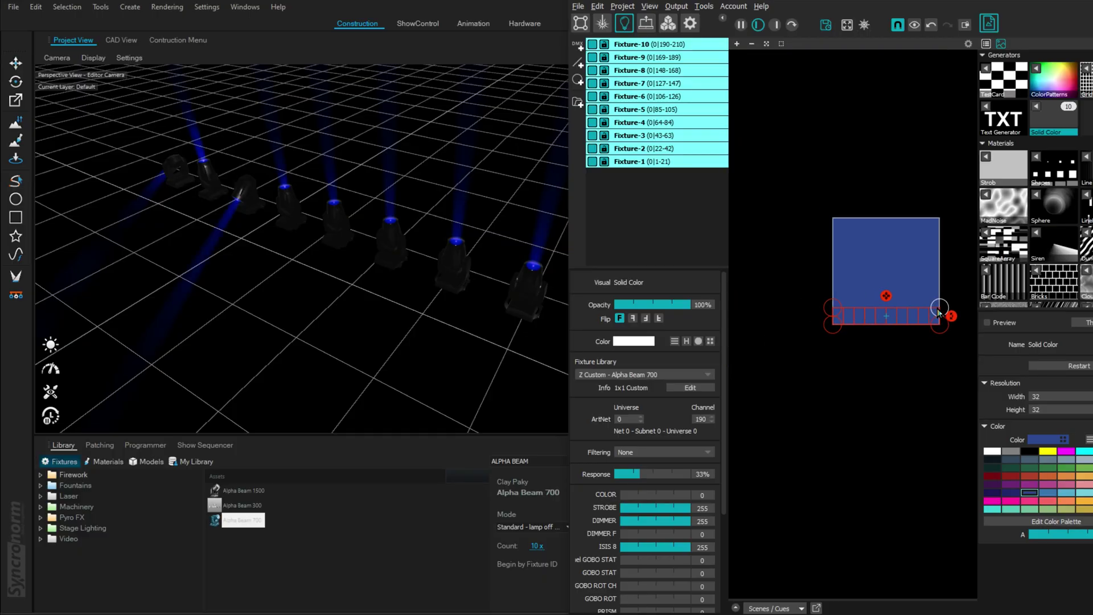
Step: Set the pan of all ten fixtures to 102 and their tilt to 81
{"action": "scroll", "coordinate": [671, 585], "scroll_direction": "down", "scroll_amount": 3}
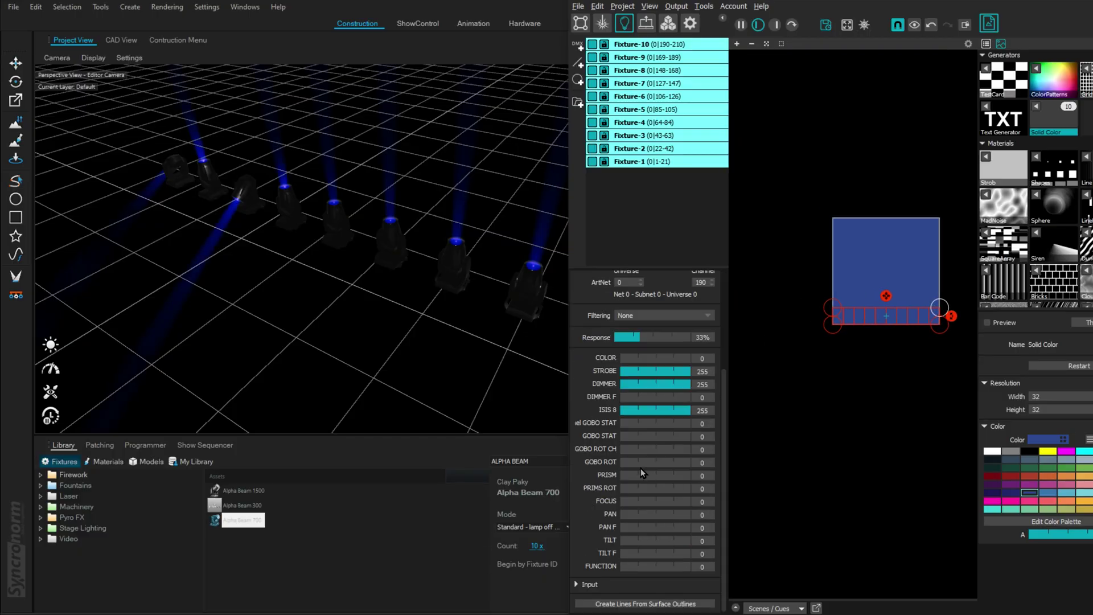
{"action": "left_click_drag", "start_coordinate": [637, 518], "coordinate": [643, 540]}
{"action": "left_click_drag", "start_coordinate": [647, 515], "coordinate": [648, 516]}
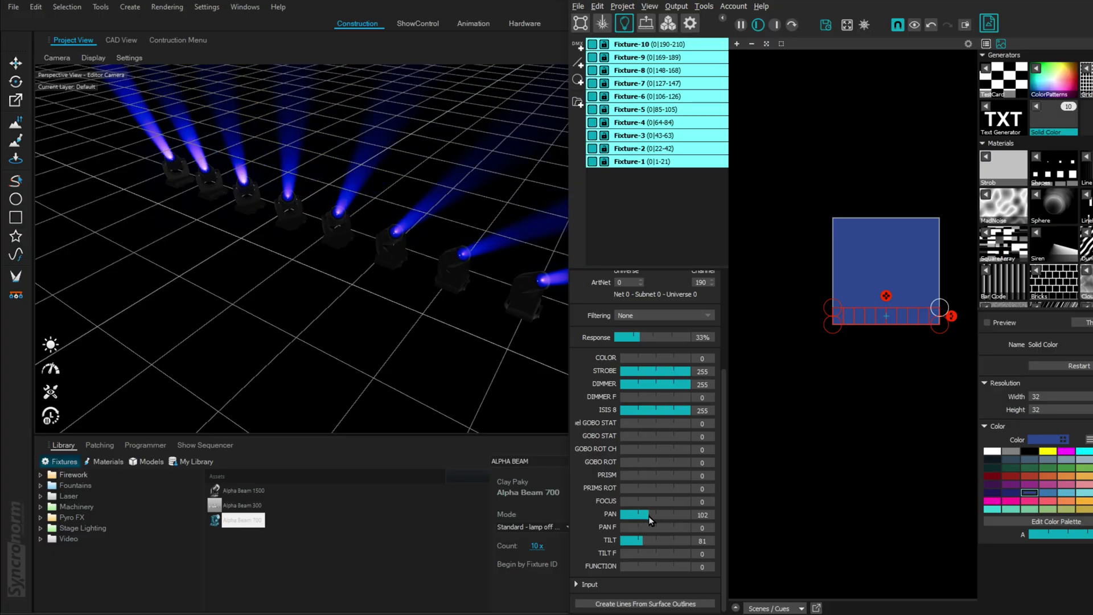
Step: Try the Strob material on all ten fixtures
{"action": "scroll", "coordinate": [794, 114], "scroll_direction": "down", "scroll_amount": 5}
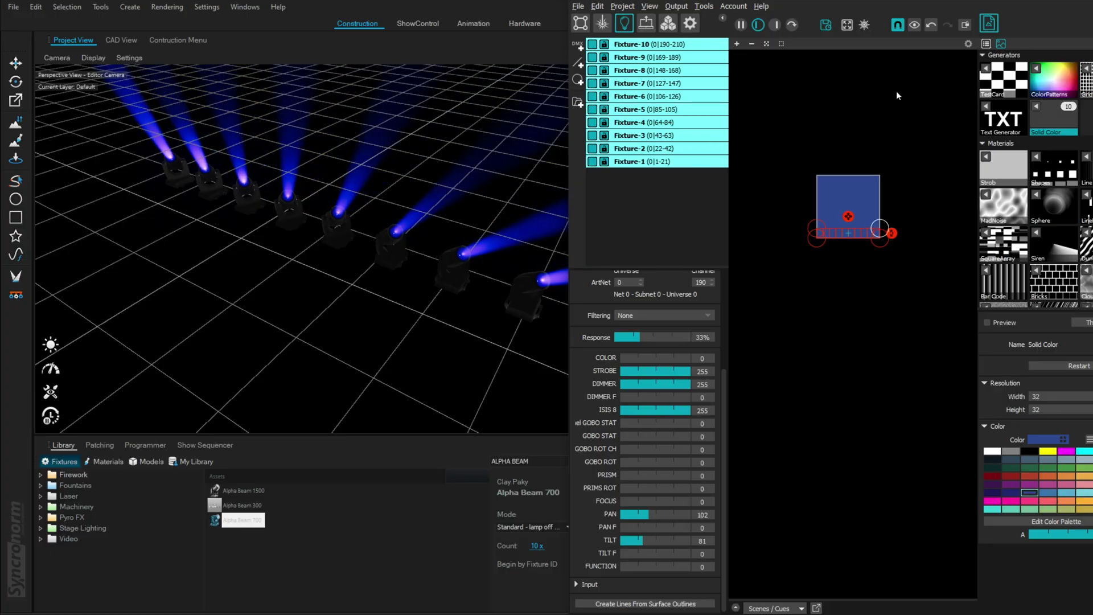
{"action": "left_click", "coordinate": [986, 162]}
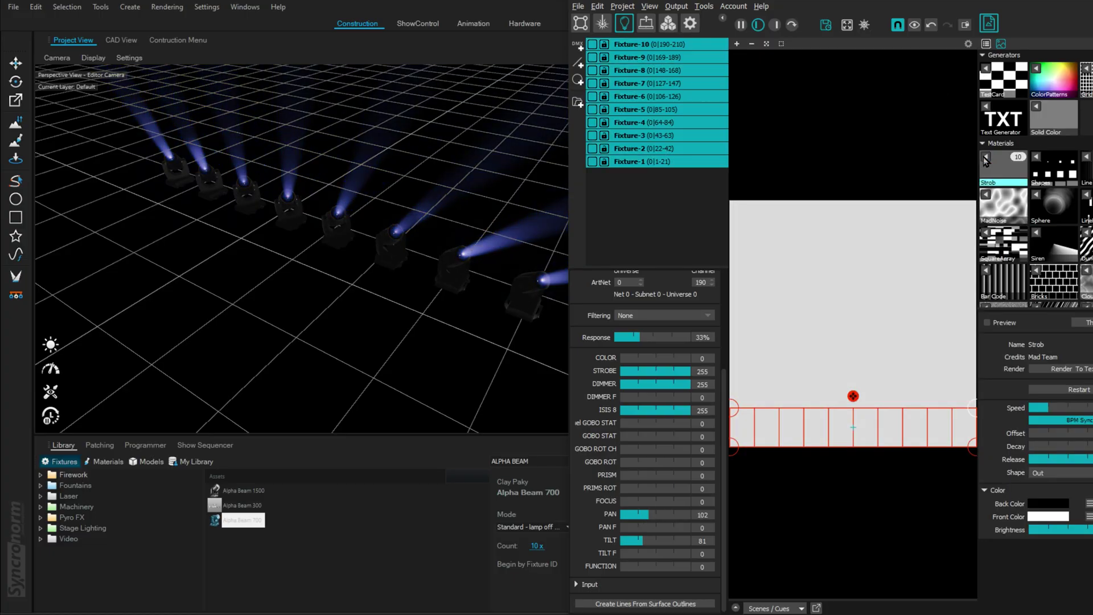
{"action": "scroll", "coordinate": [434, 277], "scroll_direction": "down", "scroll_amount": 4}
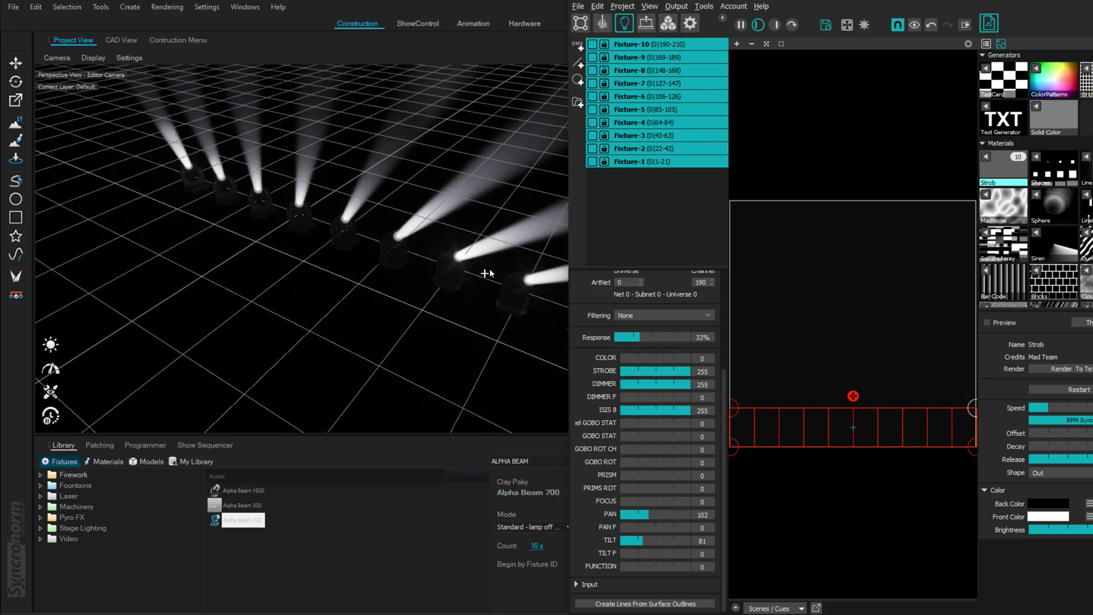
Step: Apply the Line Patterns material to all ten fixtures and view the moving beams in the visualizer
{"action": "left_click", "coordinate": [1085, 163]}
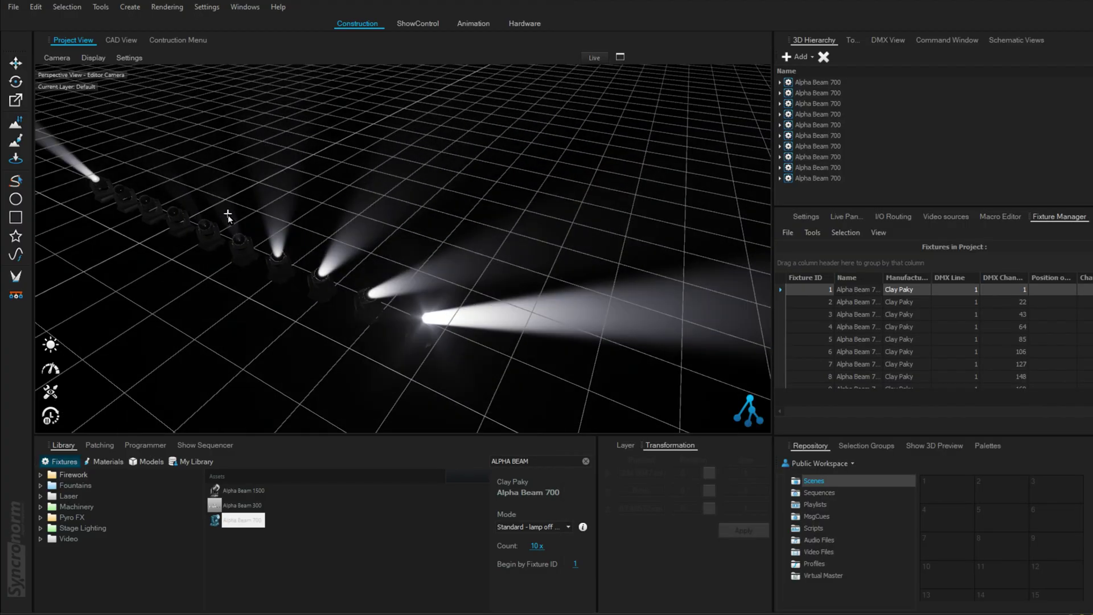
{"action": "scroll", "coordinate": [232, 214], "scroll_direction": "down", "scroll_amount": 3}
{"action": "left_click_drag", "start_coordinate": [263, 300], "coordinate": [283, 285]}
{"action": "key", "text": "alt+Tab"}
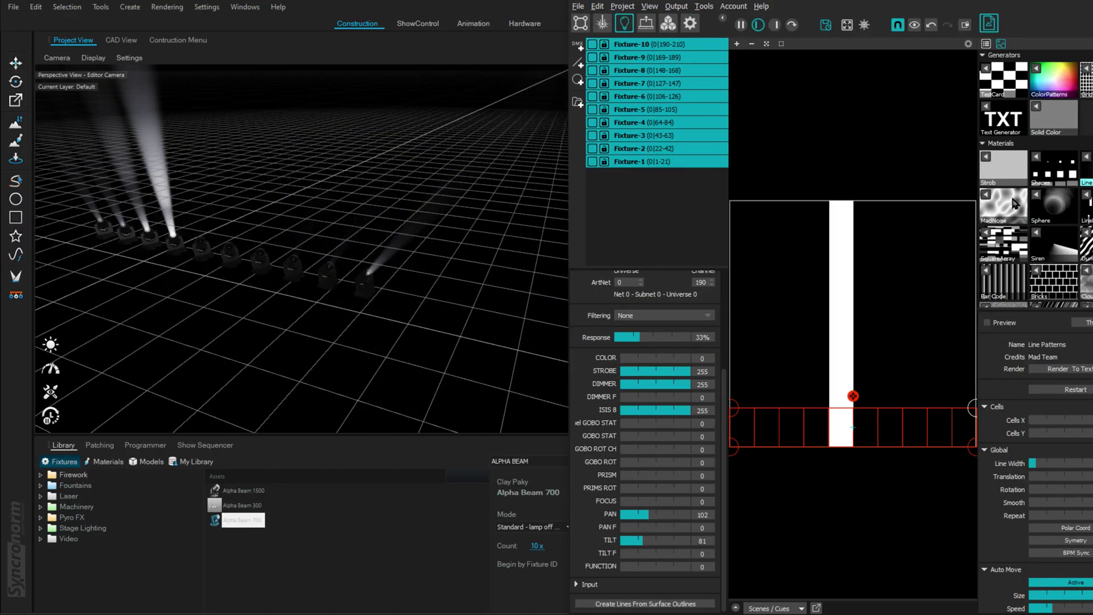
{"action": "scroll", "coordinate": [1061, 217], "scroll_direction": "down", "scroll_amount": 5}
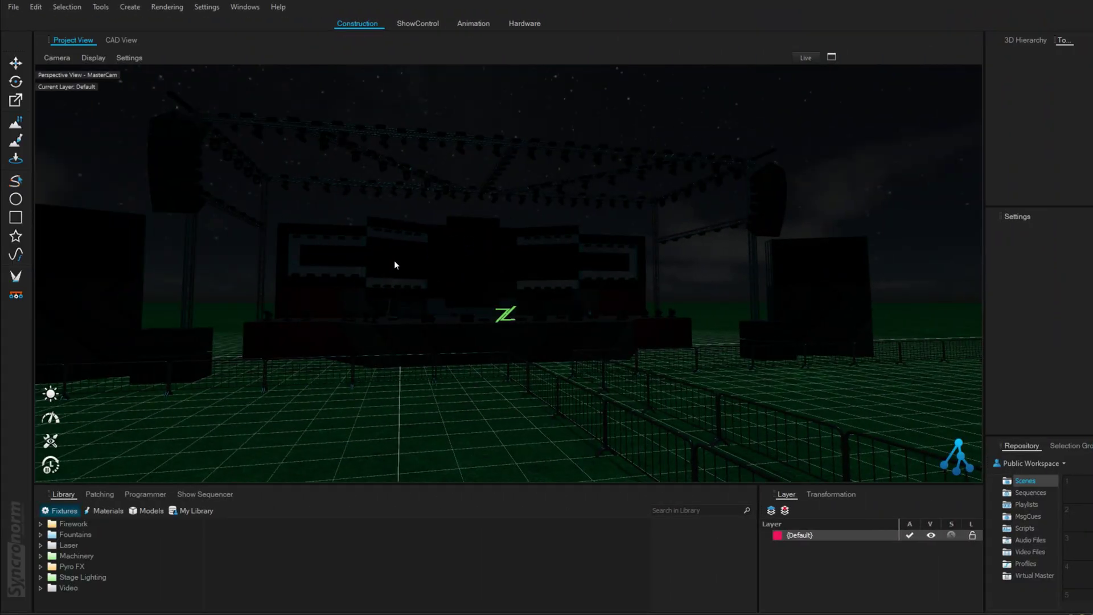
Step: Examine the festival stage and its truss rig in the 3D visualizer from the audience side
{"action": "scroll", "coordinate": [538, 342], "scroll_direction": "down", "scroll_amount": 1}
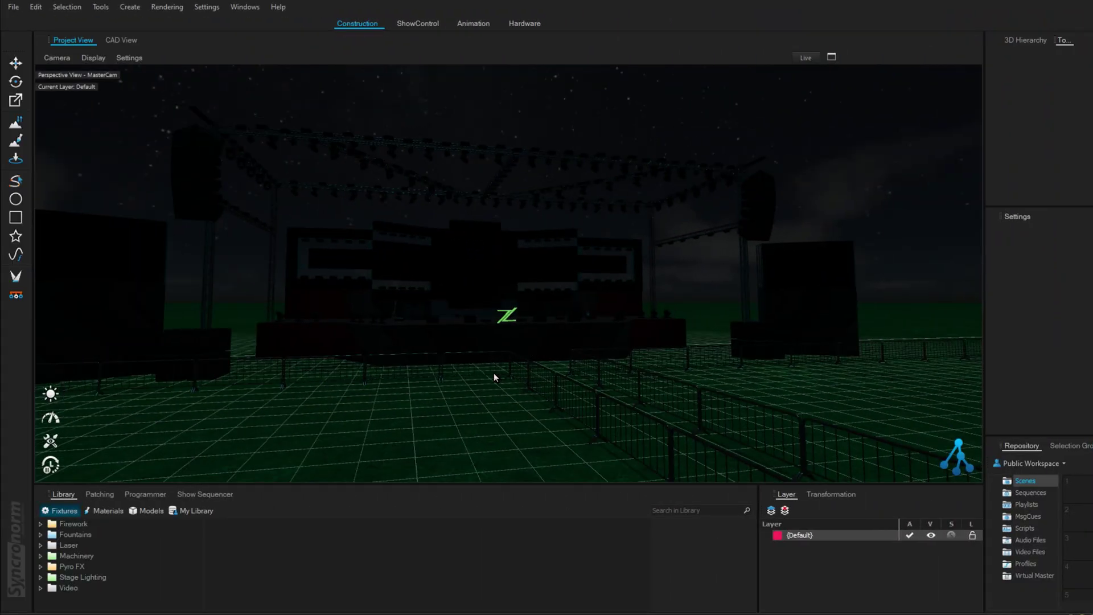
{"action": "left_click_drag", "start_coordinate": [493, 373], "coordinate": [398, 264]}
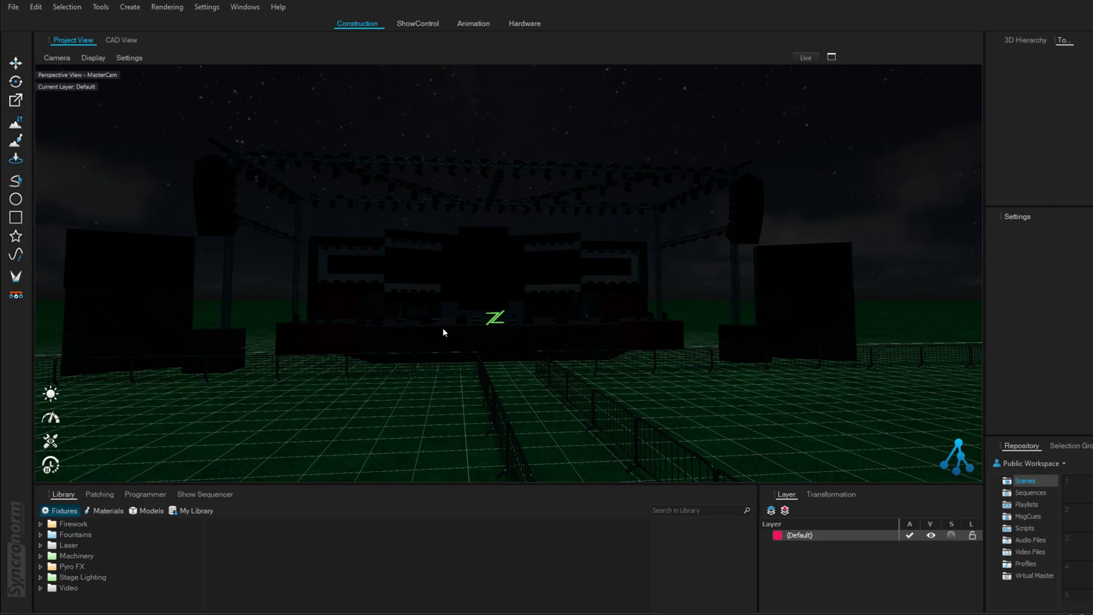
{"action": "left_click_drag", "start_coordinate": [529, 349], "coordinate": [555, 353]}
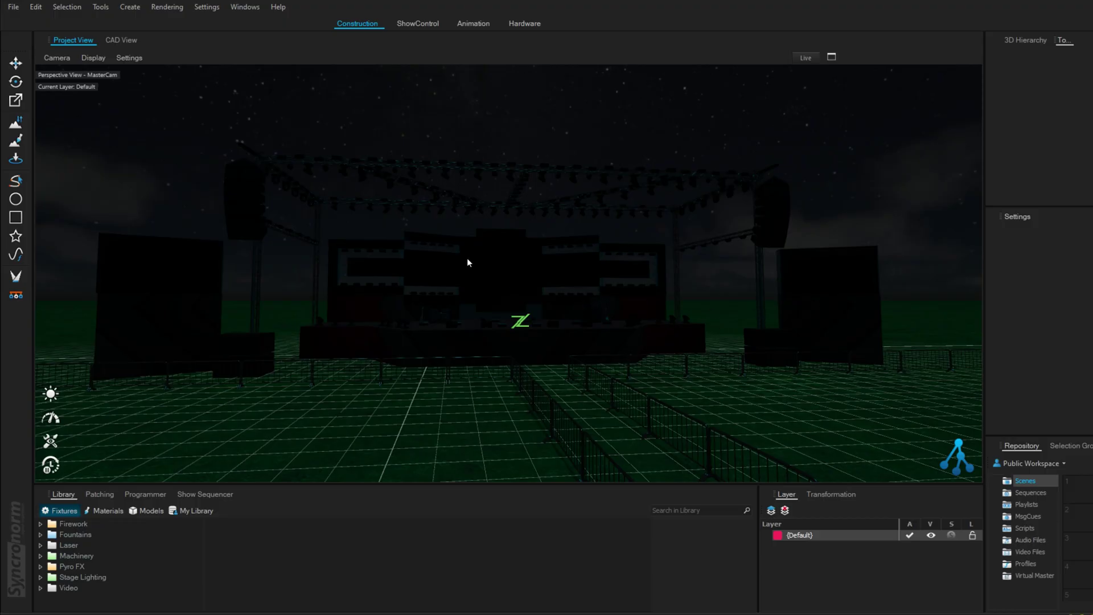
{"action": "left_click", "coordinate": [51, 391]}
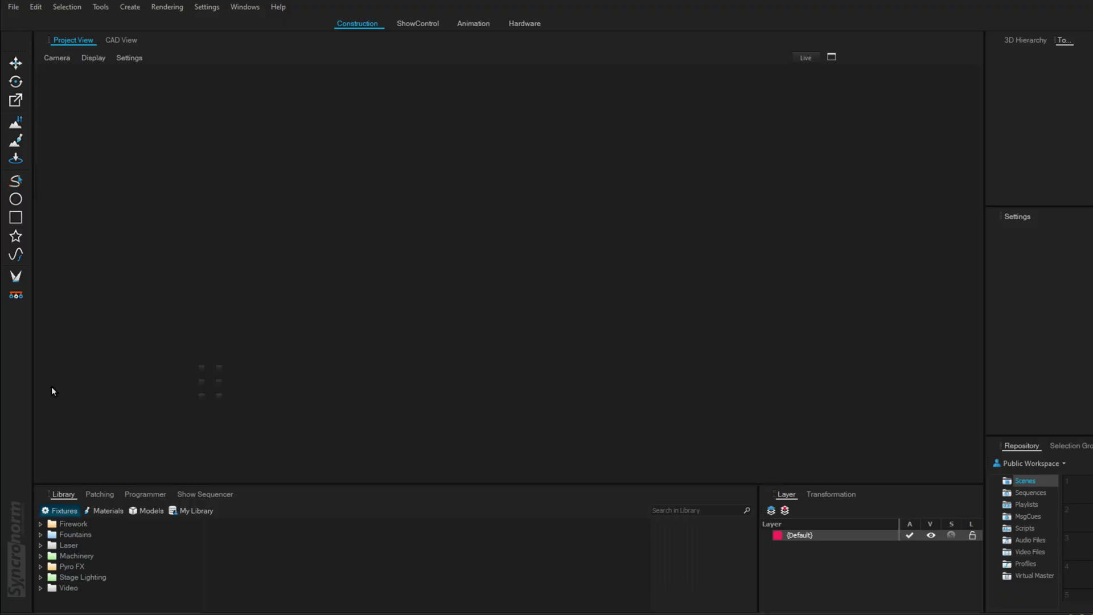
{"action": "left_click", "coordinate": [166, 386]}
{"action": "left_click_drag", "start_coordinate": [495, 337], "coordinate": [523, 339]}
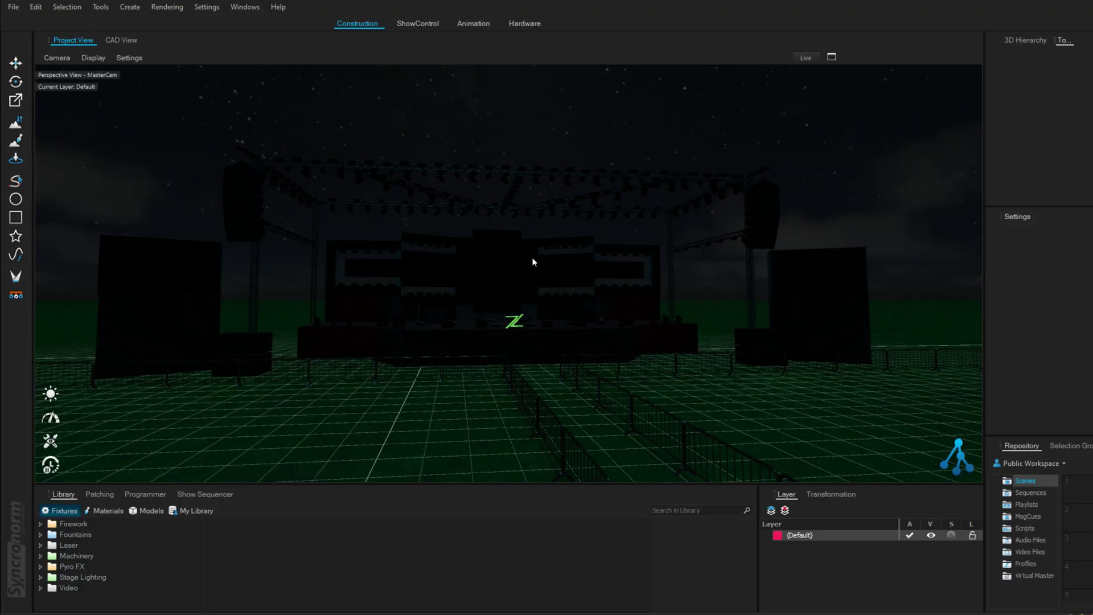
Step: Switch to MadMapper and turn off the active fixture groups, including Truss Par, BG Strobe and Top Strobe
{"action": "key", "text": "alt+Tab"}
{"action": "left_click", "coordinate": [624, 30]}
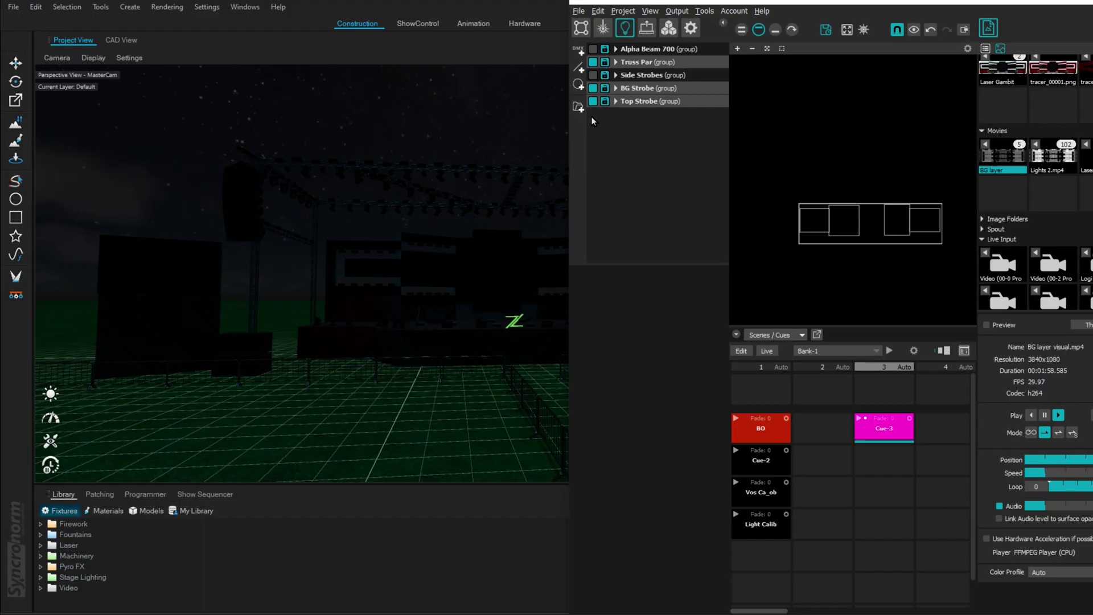
{"action": "left_click", "coordinate": [593, 62]}
{"action": "left_click", "coordinate": [593, 87]}
{"action": "left_click", "coordinate": [593, 101]}
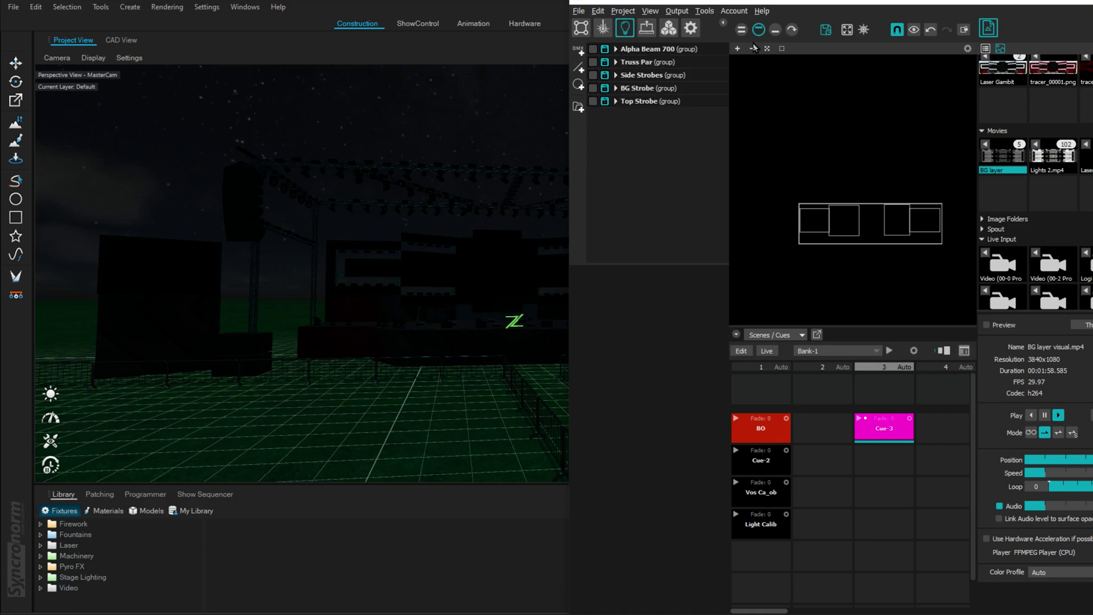
Step: Show the input and output views together, then enable the Alpha Beam 700 group and expand its subgroups
{"action": "left_click", "coordinate": [742, 30]}
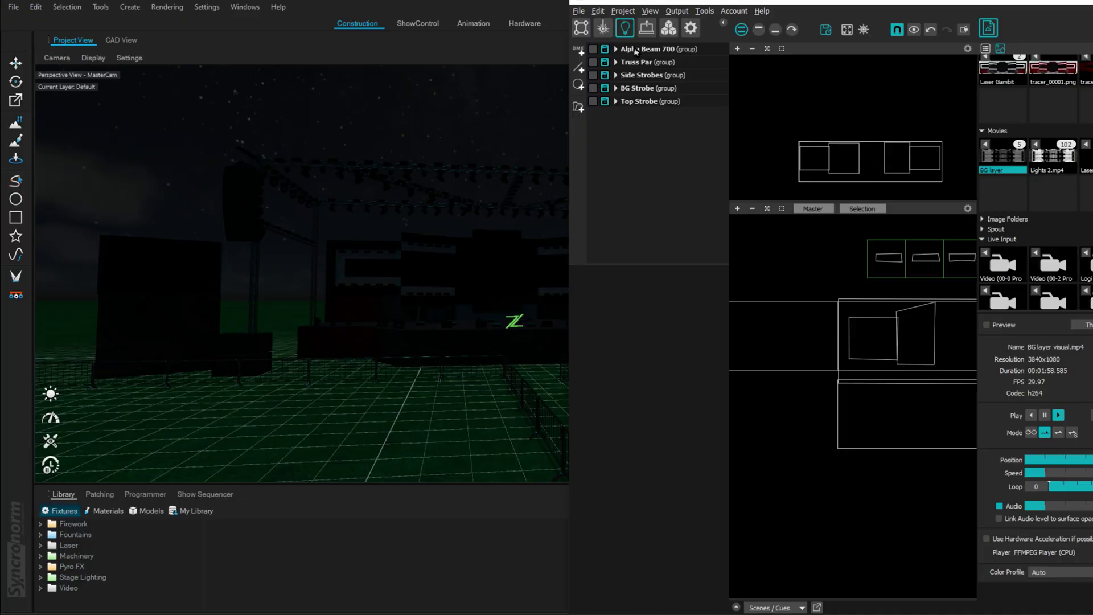
{"action": "left_click", "coordinate": [636, 50]}
{"action": "left_click", "coordinate": [593, 49]}
{"action": "left_click", "coordinate": [616, 49]}
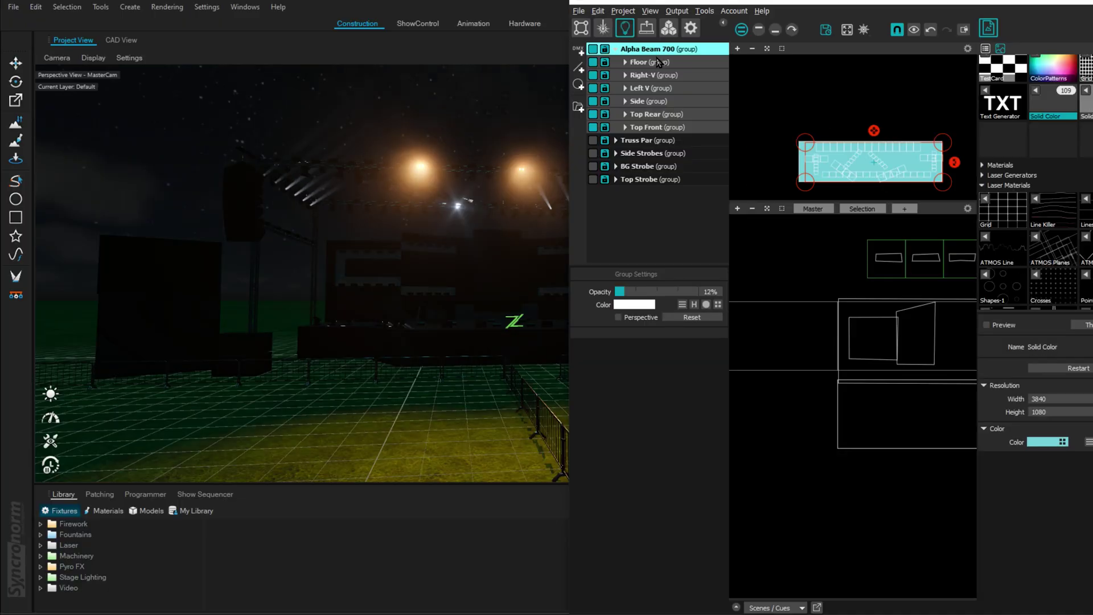
Step: Inspect the placement and settings of the Right-V, Left V, Side and Top Front subgroups of Alpha Beam 700
{"action": "left_click", "coordinate": [625, 62]}
{"action": "left_click", "coordinate": [650, 76]}
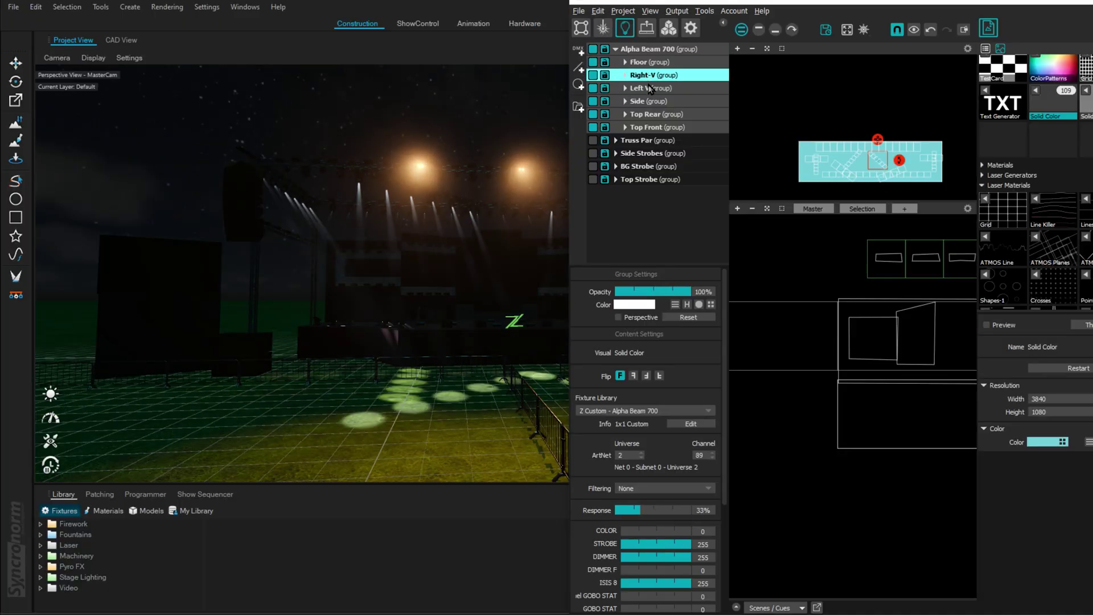
{"action": "left_click", "coordinate": [650, 89]}
{"action": "left_click", "coordinate": [649, 103]}
{"action": "left_click", "coordinate": [643, 128]}
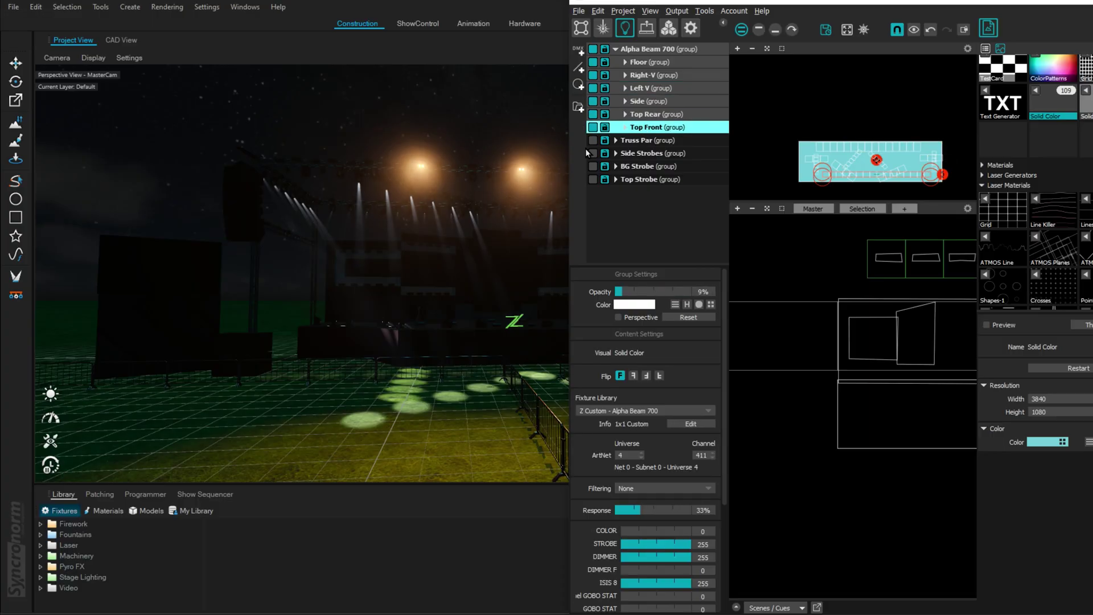
Step: Turn off all Alpha Beam 700 subgroups, then light only Top Rear and Top Front
{"action": "left_click", "coordinate": [653, 63], "text": "shift"}
{"action": "left_click", "coordinate": [592, 75]}
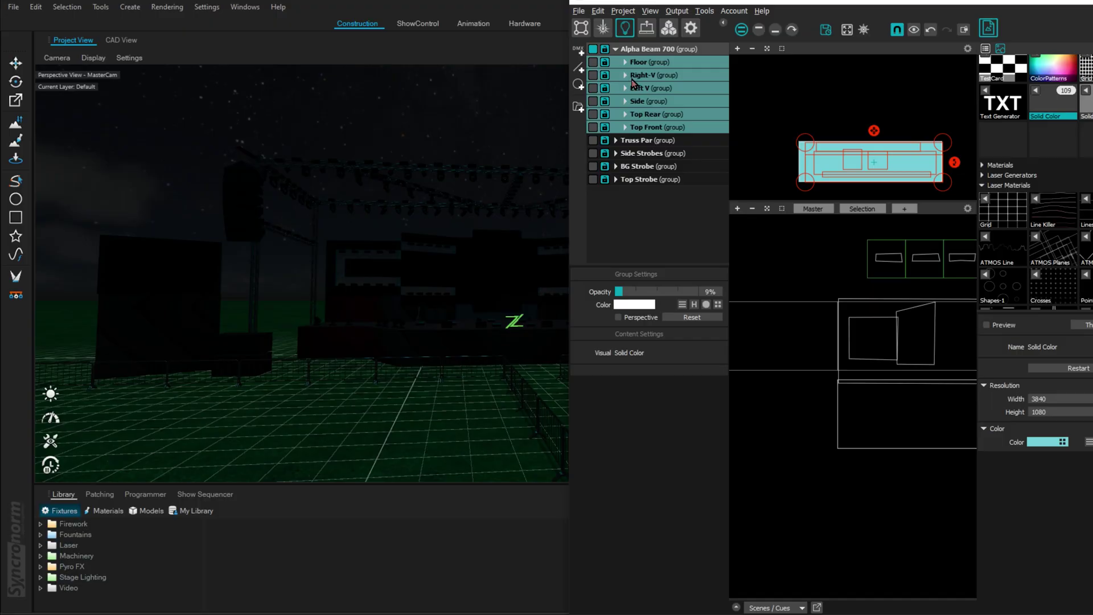
{"action": "left_click", "coordinate": [646, 115]}
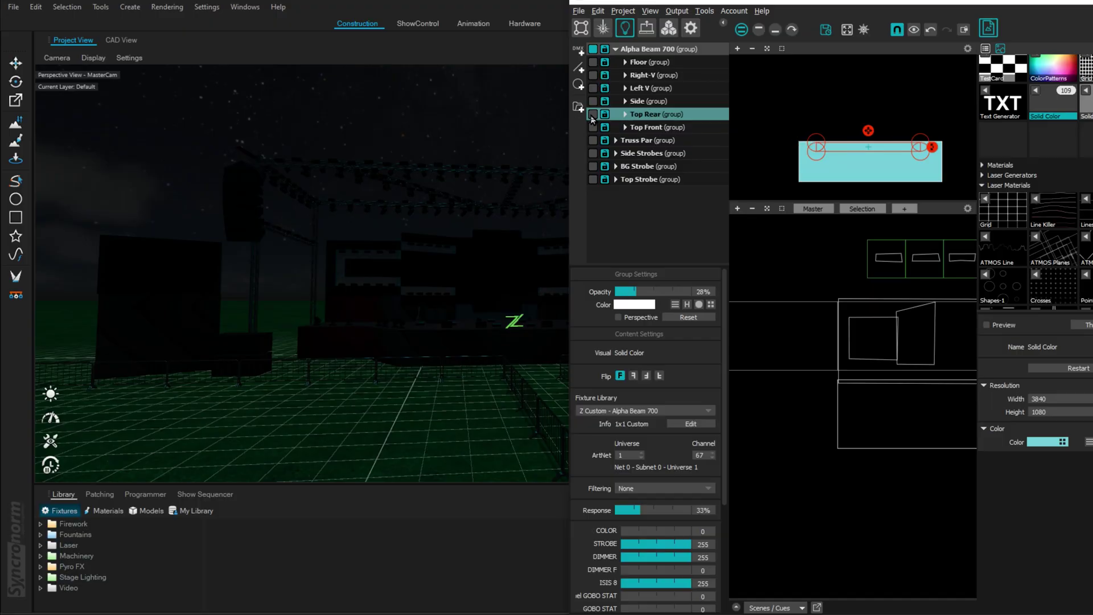
{"action": "left_click", "coordinate": [592, 115]}
{"action": "left_click", "coordinate": [593, 127]}
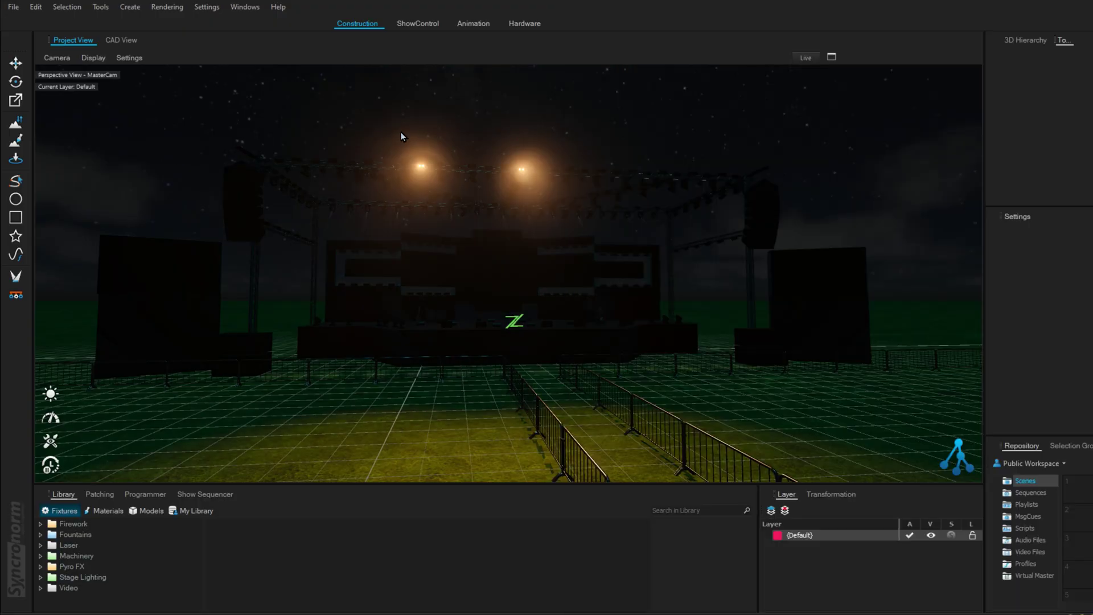
Step: Turn off Top Rear and Top Front and enable the Left V and Right-V subgroups instead
{"action": "left_click", "coordinate": [593, 88]}
{"action": "left_click", "coordinate": [592, 114]}
{"action": "left_click", "coordinate": [593, 127]}
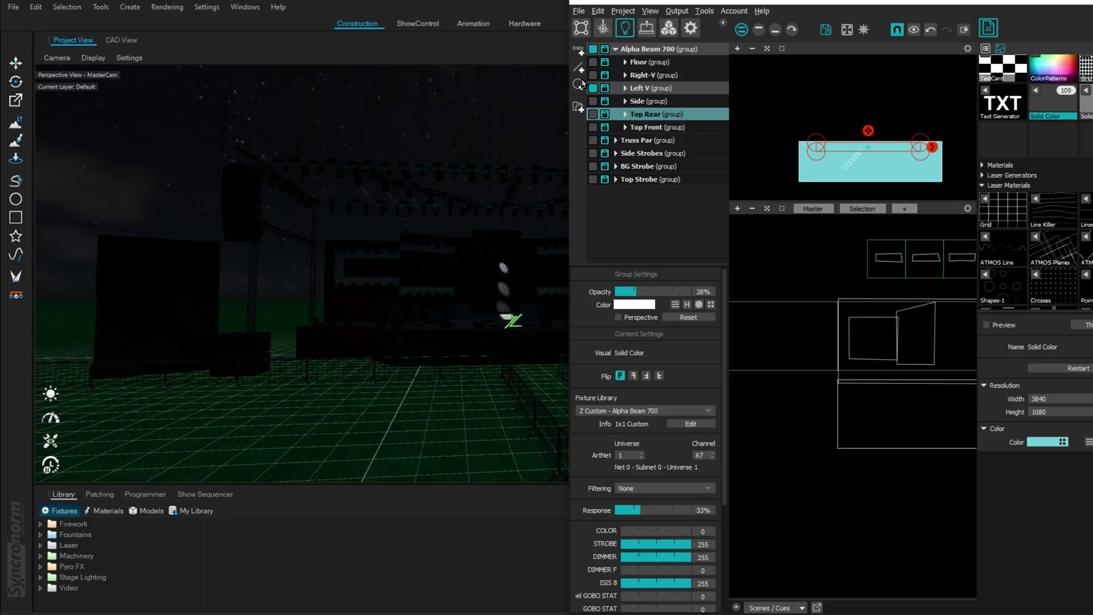
{"action": "left_click", "coordinate": [593, 75]}
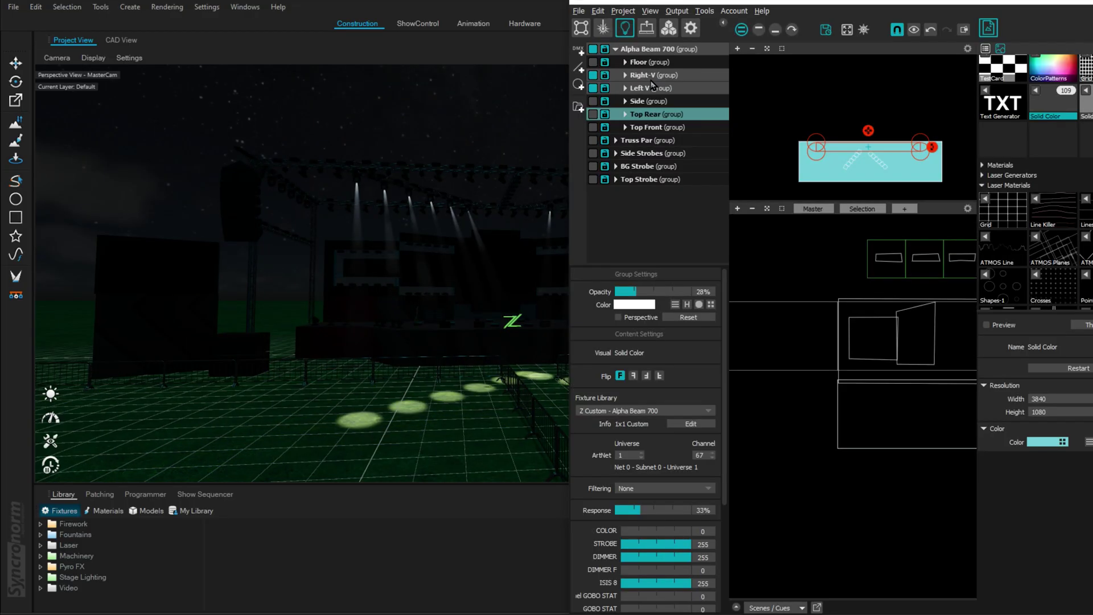
Step: Apply the Gradient Color material to the Right-V and Top Rear subgroups
{"action": "left_click", "coordinate": [649, 75]}
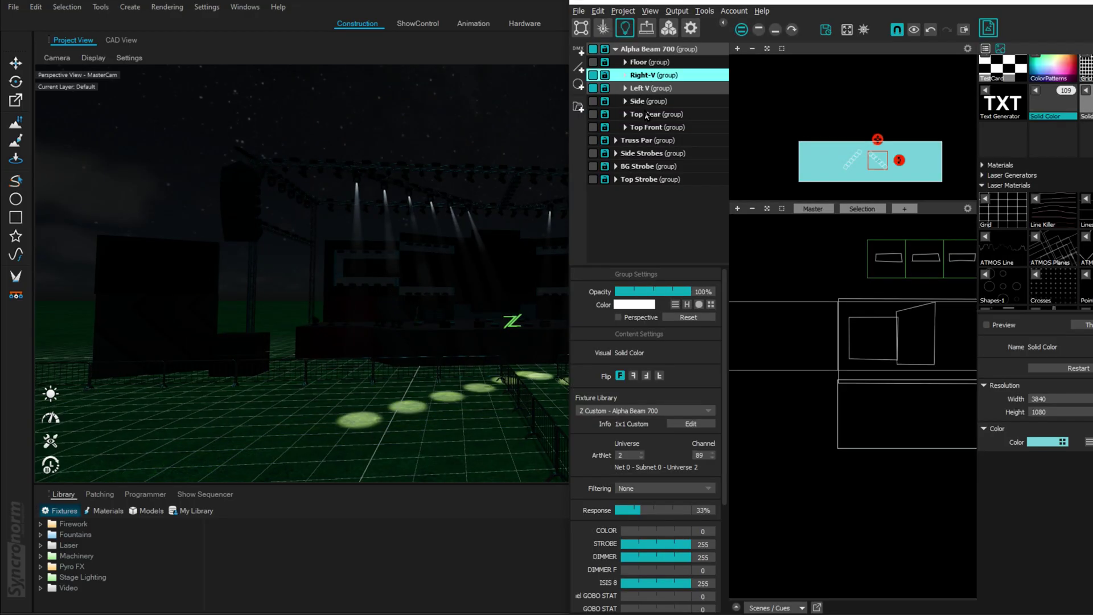
{"action": "left_click", "coordinate": [647, 114], "text": "ctrl"}
{"action": "scroll", "coordinate": [651, 520], "scroll_direction": "down", "scroll_amount": 5}
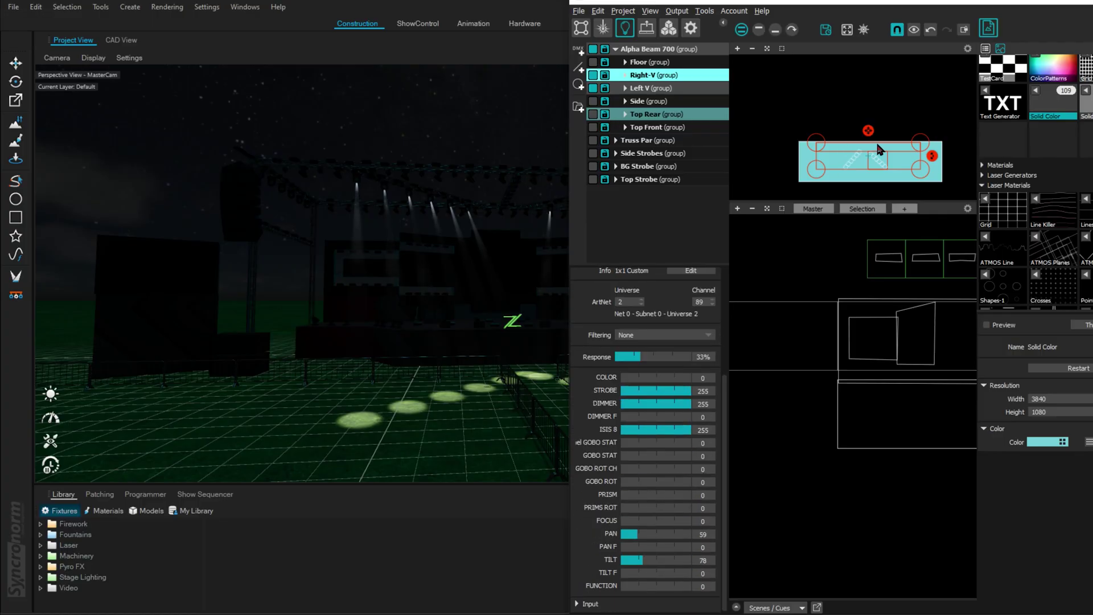
{"action": "scroll", "coordinate": [904, 146], "scroll_direction": "up", "scroll_amount": 3}
{"action": "scroll", "coordinate": [871, 118], "scroll_direction": "down", "scroll_amount": 2}
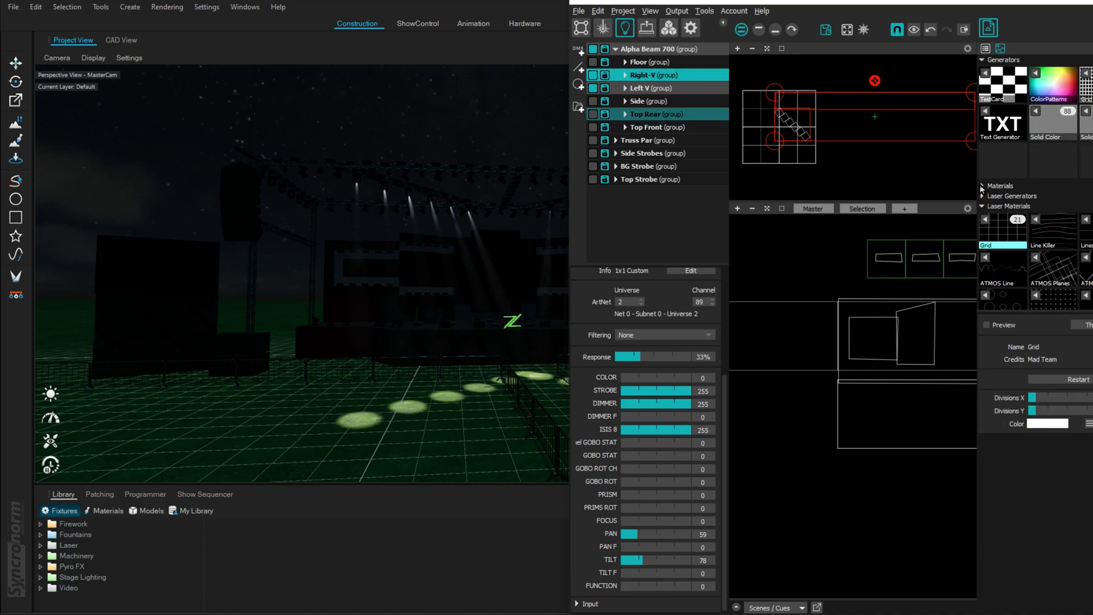
{"action": "left_click", "coordinate": [980, 185]}
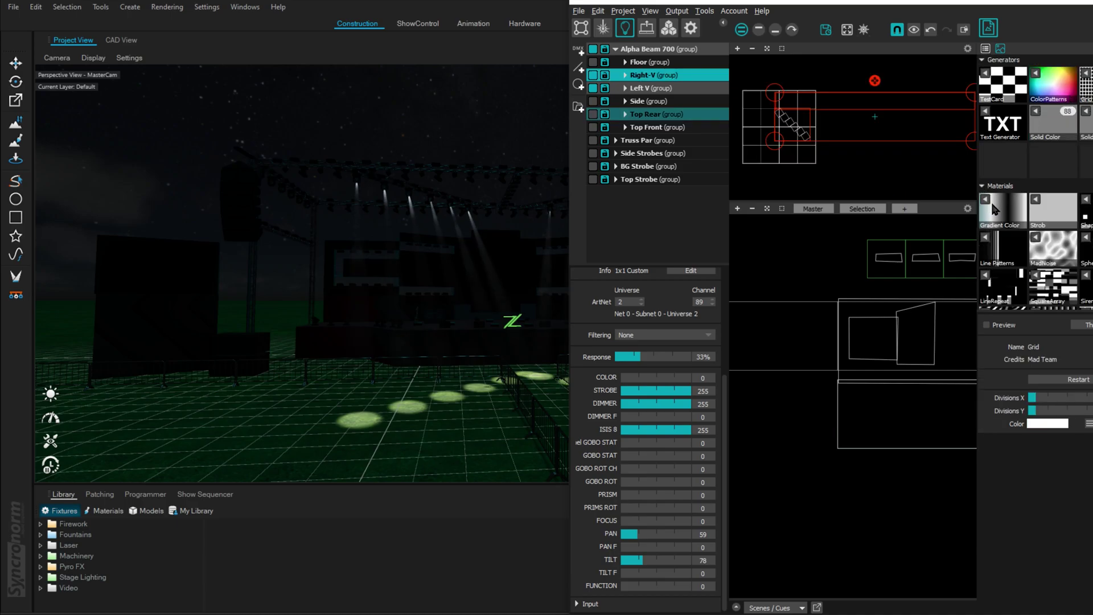
{"action": "left_click", "coordinate": [989, 200]}
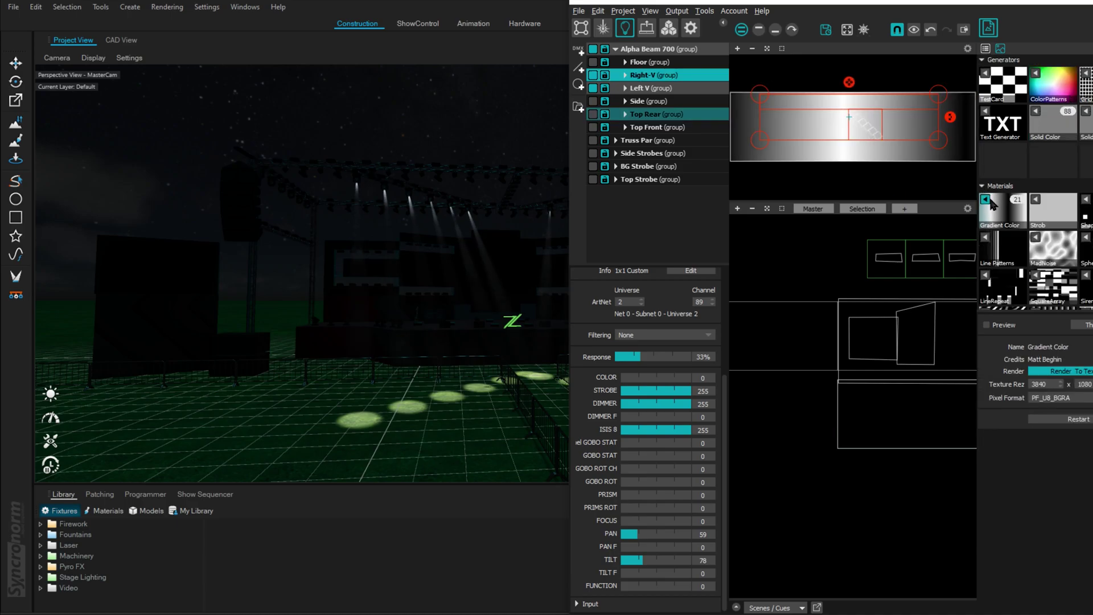
Step: Check the V-shaped beam rows in the visualizer, then review the Left V, Top Rear and Right-V subgroups in MadMapper
{"action": "left_click", "coordinate": [512, 274]}
{"action": "key", "text": "d"}
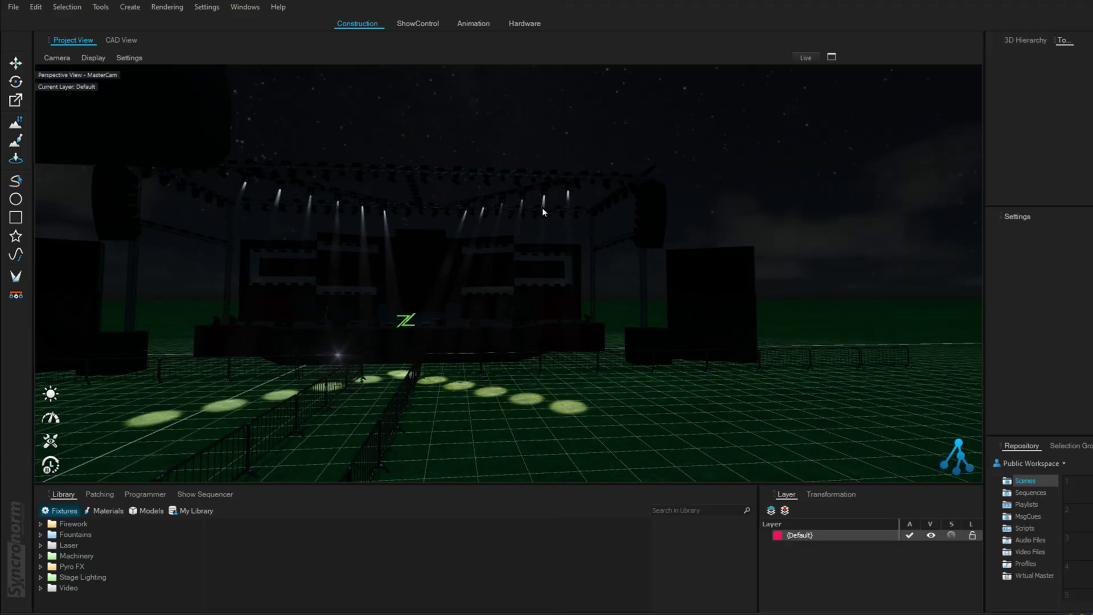
{"action": "key", "text": "alt+Tab"}
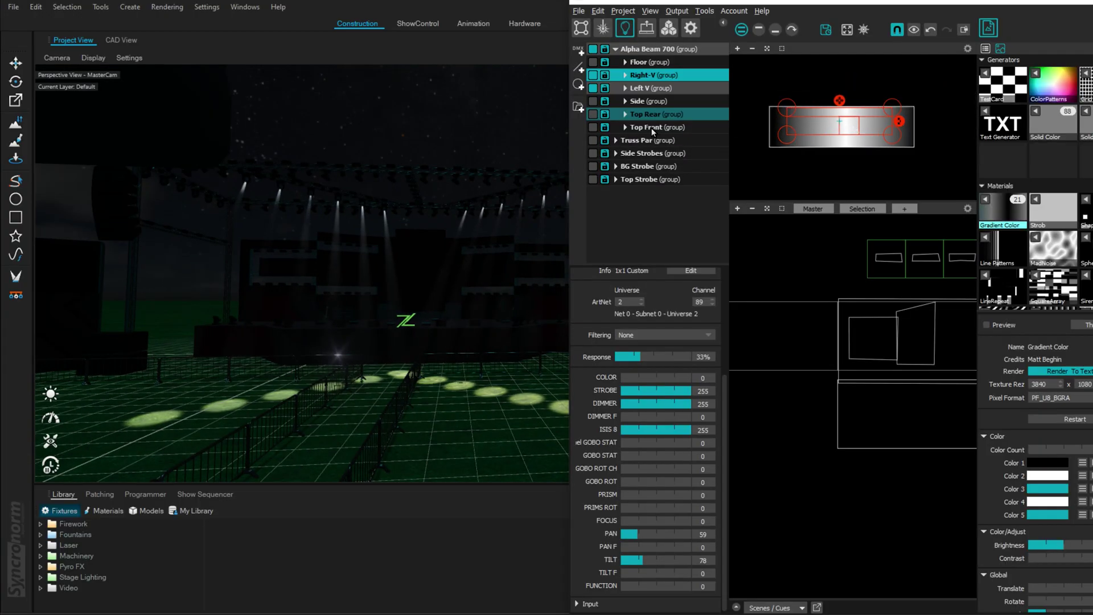
{"action": "left_click", "coordinate": [645, 88]}
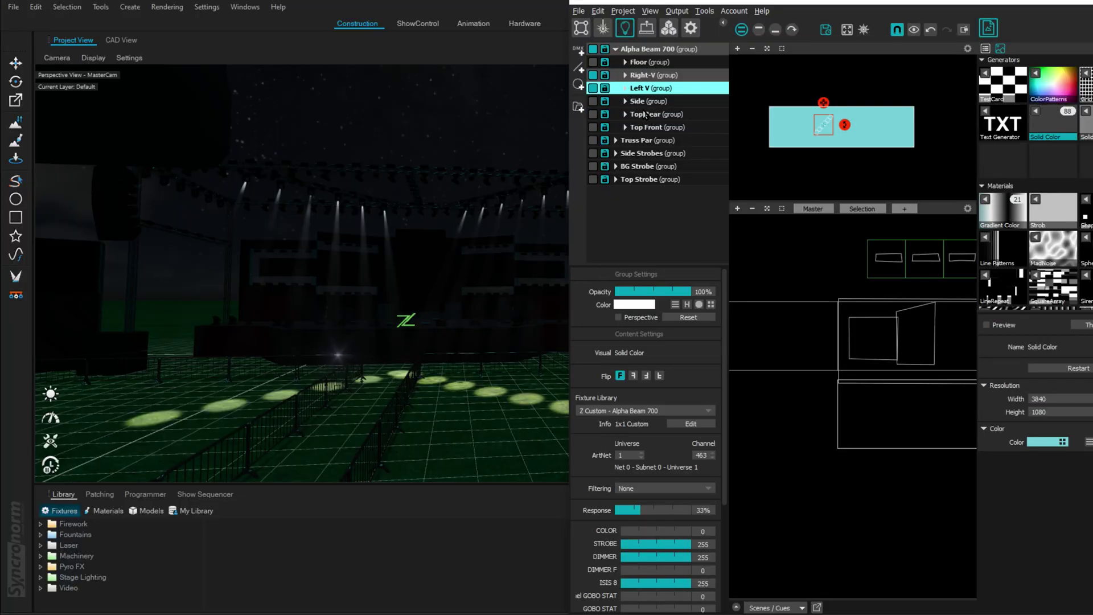
{"action": "left_click", "coordinate": [651, 114]}
{"action": "left_click", "coordinate": [641, 76]}
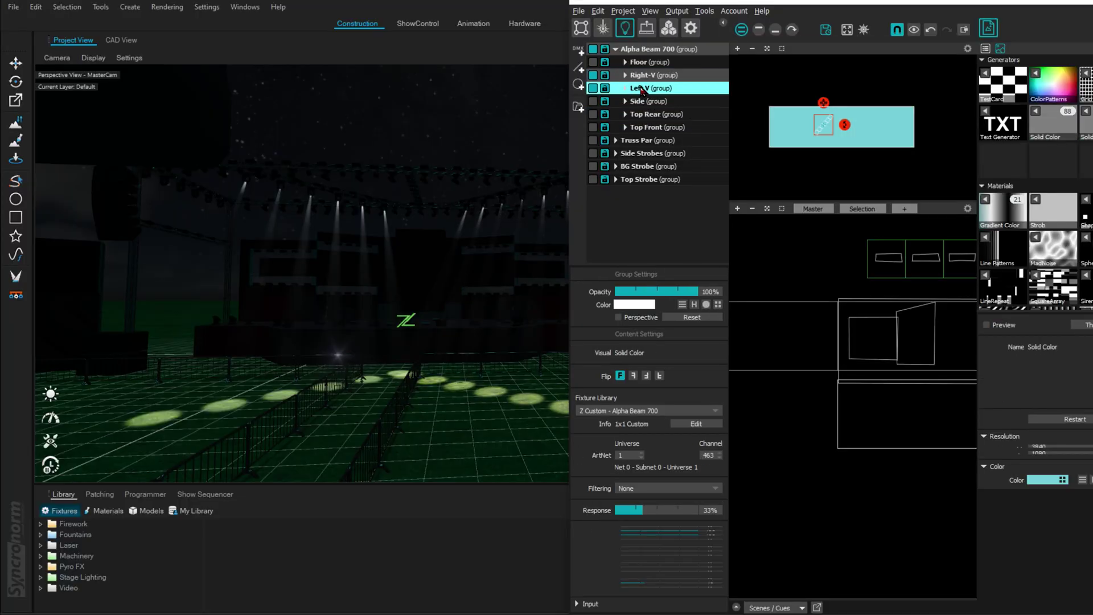
Step: Collapse and turn off Alpha Beam 700, then enable the Truss Par group with its fixtures listed
{"action": "left_click", "coordinate": [615, 49]}
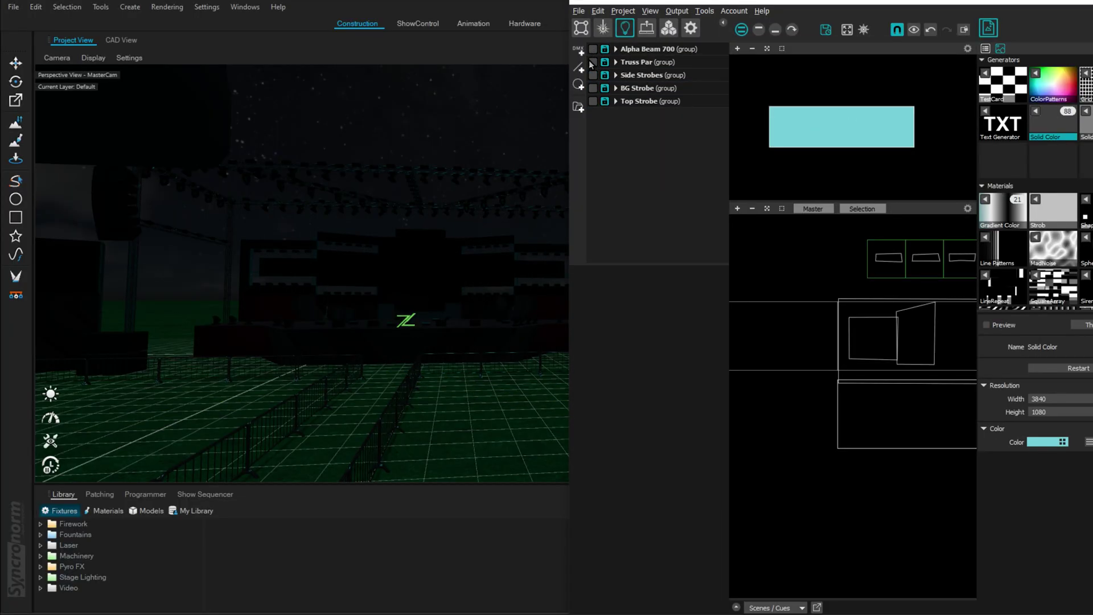
{"action": "left_click", "coordinate": [592, 62]}
{"action": "left_click", "coordinate": [616, 61]}
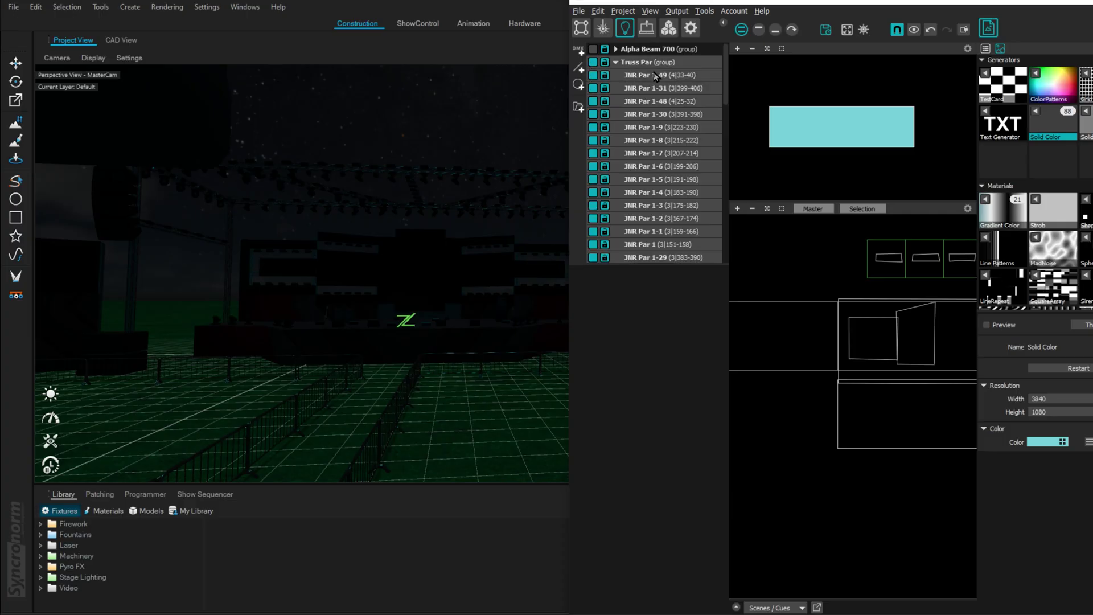
Step: Examine Truss Par fixtures such as JNR Par 1-49 and JNR Par 1-6 and their layout over Lights 2.mp4 in an enlarged input view
{"action": "left_click", "coordinate": [654, 72]}
{"action": "scroll", "coordinate": [668, 209], "scroll_direction": "down", "scroll_amount": 1}
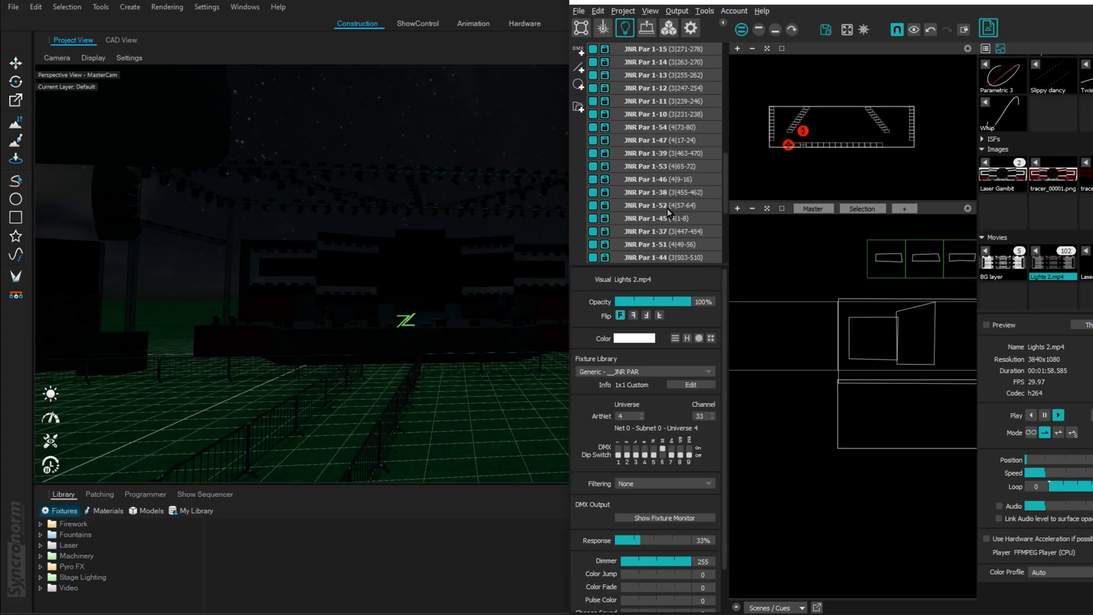
{"action": "scroll", "coordinate": [624, 173], "scroll_direction": "down", "scroll_amount": 1}
{"action": "scroll", "coordinate": [631, 91], "scroll_direction": "up", "scroll_amount": 5}
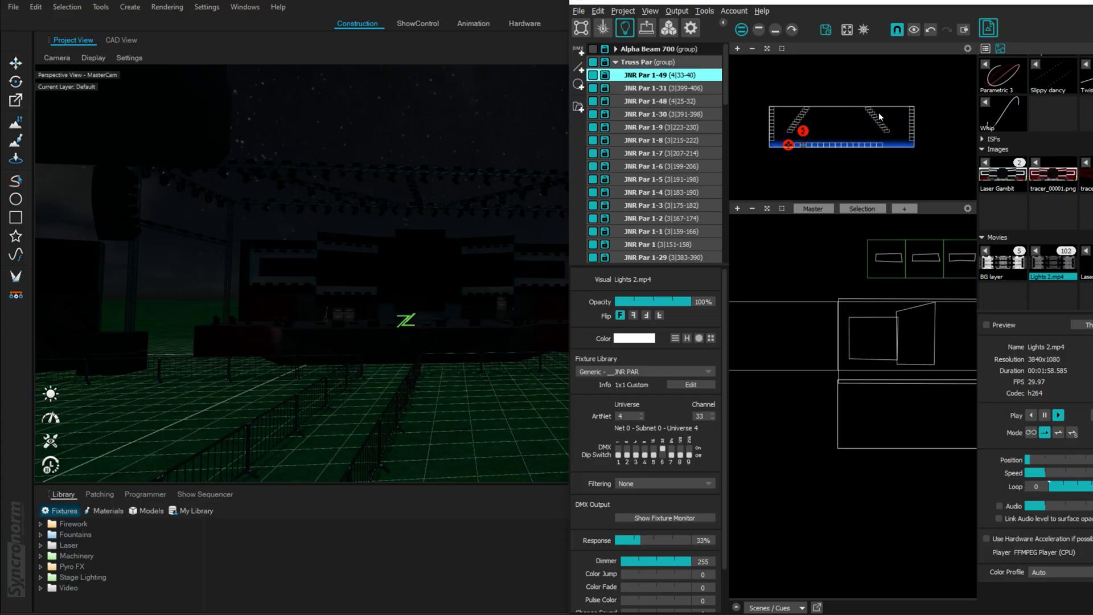
{"action": "scroll", "coordinate": [876, 116], "scroll_direction": "up", "scroll_amount": 1}
{"action": "scroll", "coordinate": [875, 122], "scroll_direction": "up", "scroll_amount": 1}
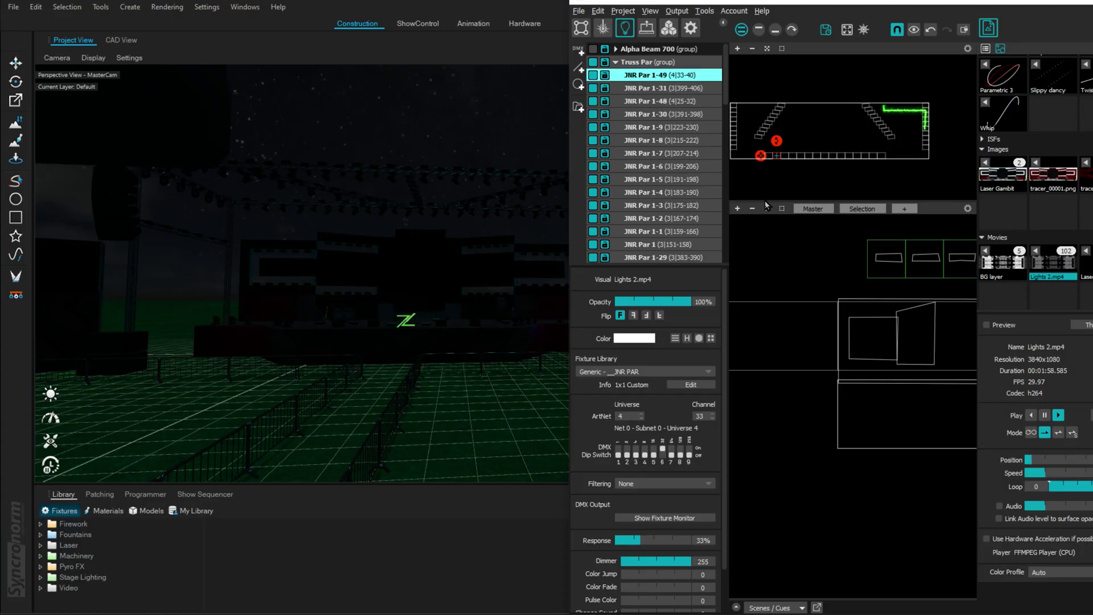
{"action": "left_click_drag", "start_coordinate": [767, 200], "coordinate": [768, 402]}
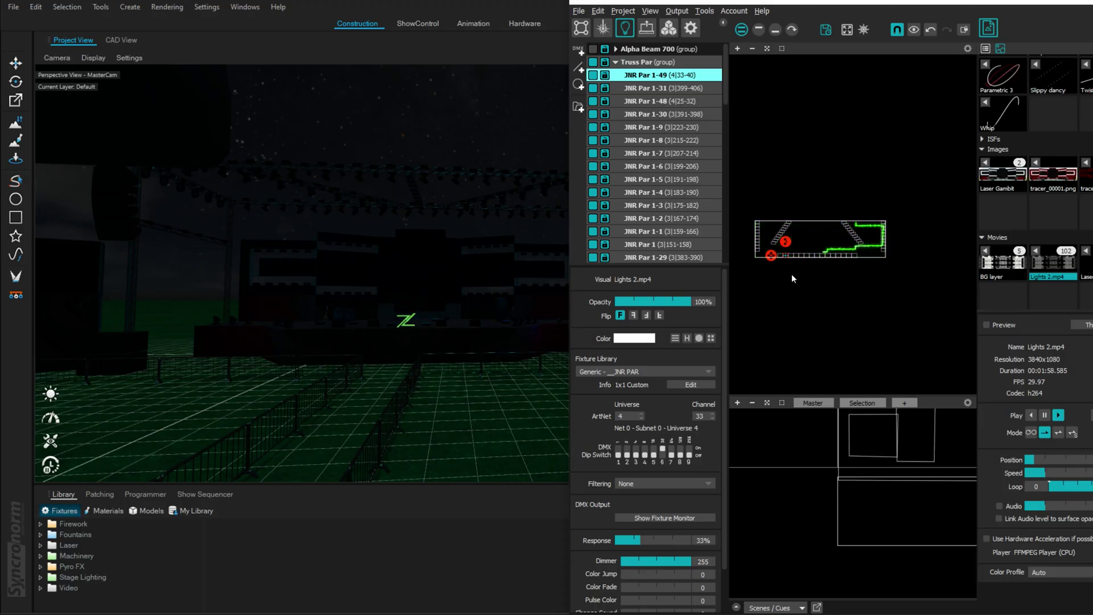
{"action": "left_click", "coordinate": [647, 166]}
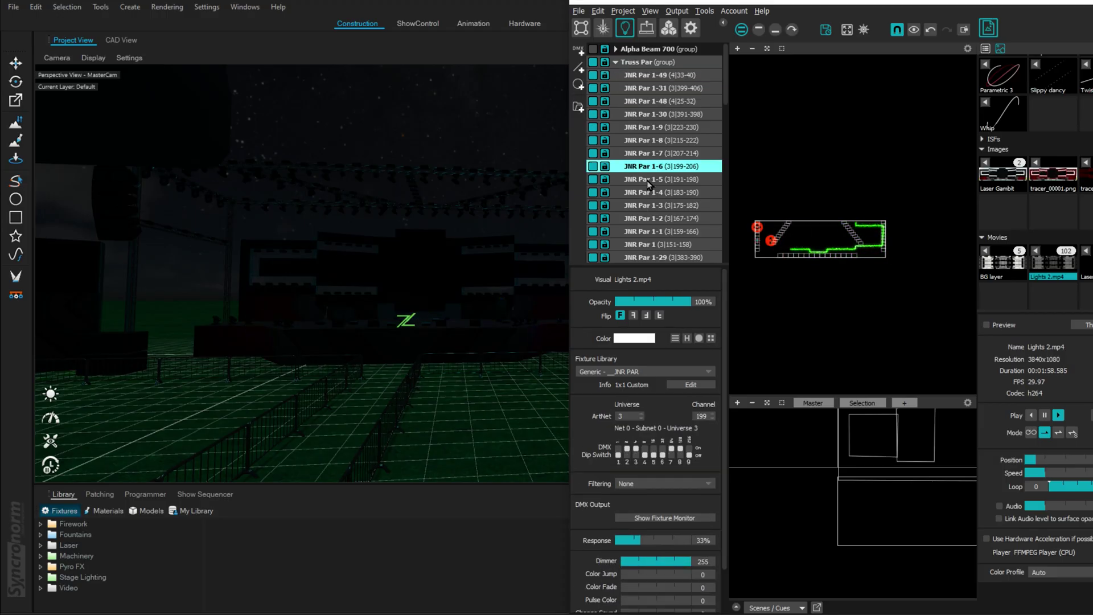
Step: Turn off Truss Par, enable the BG Strobe group, expand its fixture list and select Strobe BG-39
{"action": "left_click", "coordinate": [639, 63]}
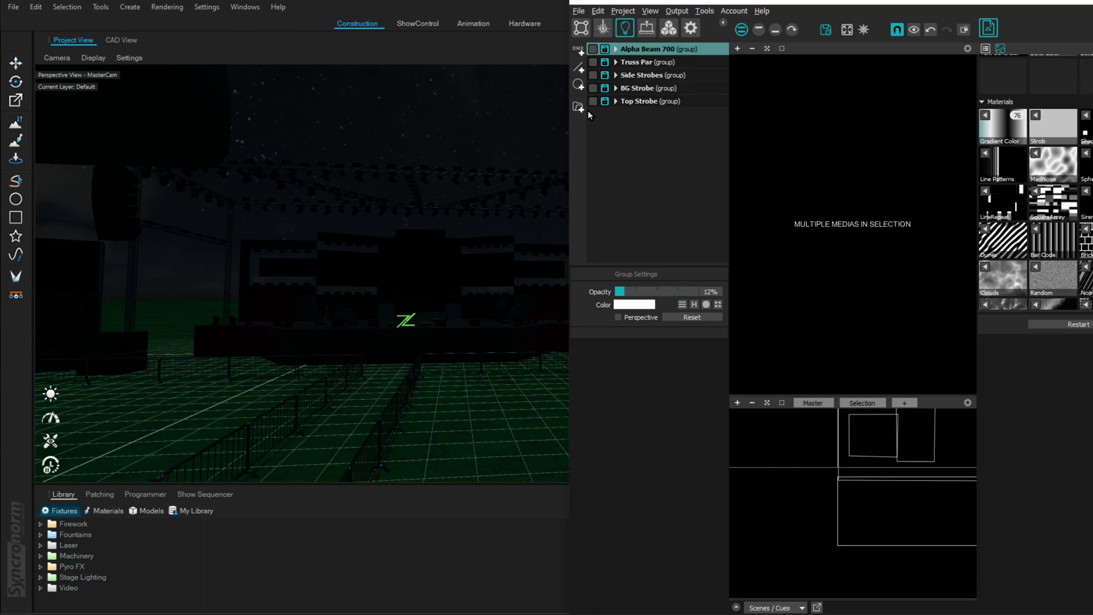
{"action": "left_click", "coordinate": [636, 81]}
{"action": "left_click", "coordinate": [632, 89]}
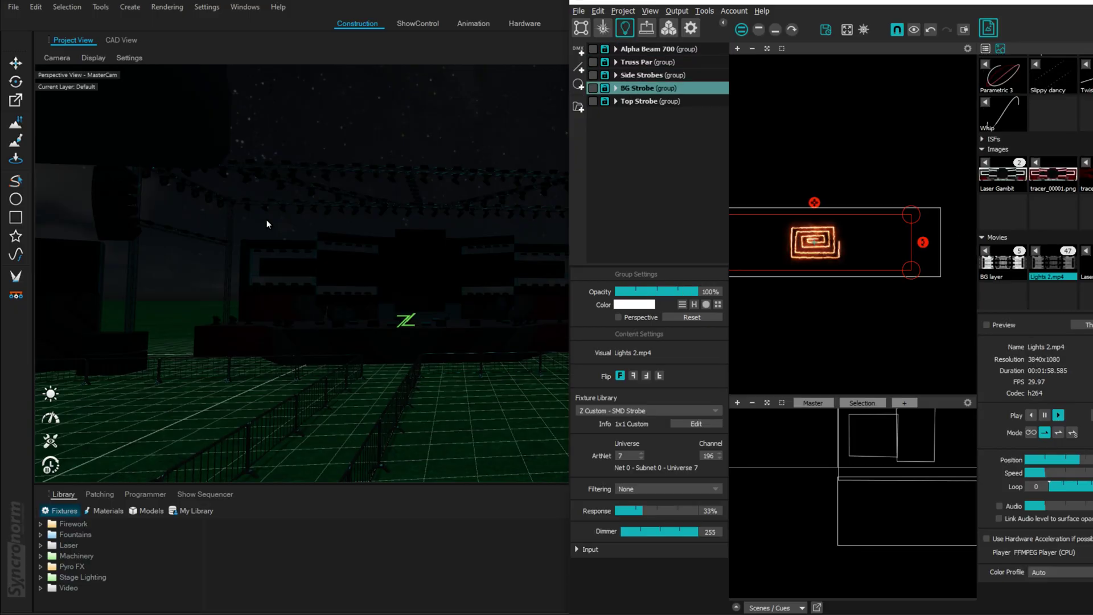
{"action": "left_click", "coordinate": [617, 88]}
{"action": "left_click", "coordinate": [649, 102]}
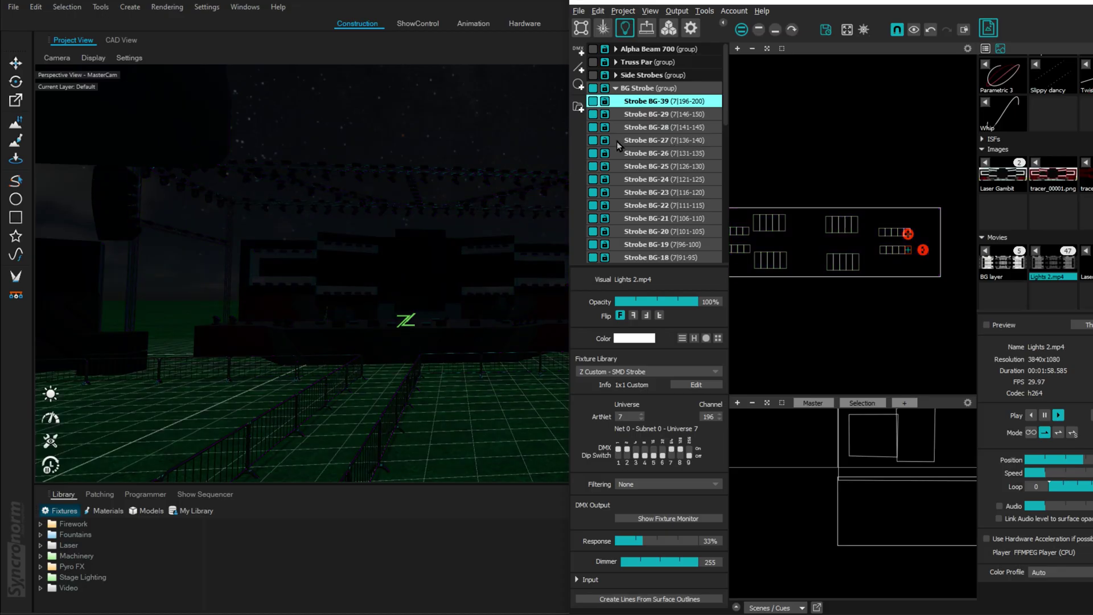
Step: Select all the strobe fixtures in the BG Strobe group and assign the SquareWave material to them
{"action": "scroll", "coordinate": [649, 227], "scroll_direction": "down", "scroll_amount": 9}
{"action": "left_click", "coordinate": [640, 243], "text": "shift"}
{"action": "scroll", "coordinate": [1045, 106], "scroll_direction": "up", "scroll_amount": 4}
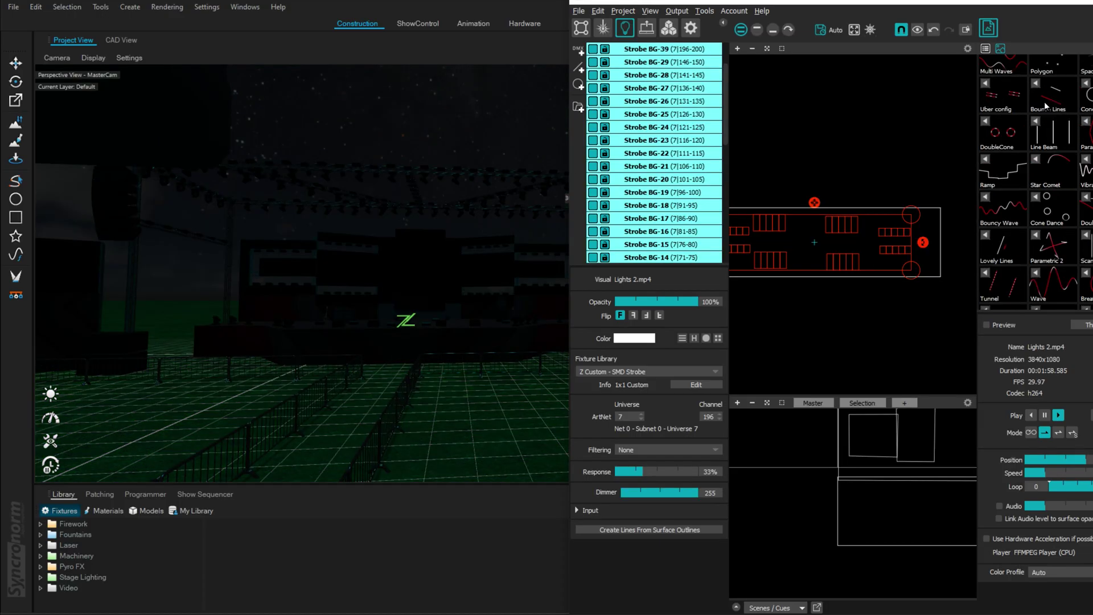
{"action": "scroll", "coordinate": [1045, 106], "scroll_direction": "up", "scroll_amount": 3}
{"action": "scroll", "coordinate": [839, 227], "scroll_direction": "down", "scroll_amount": 1}
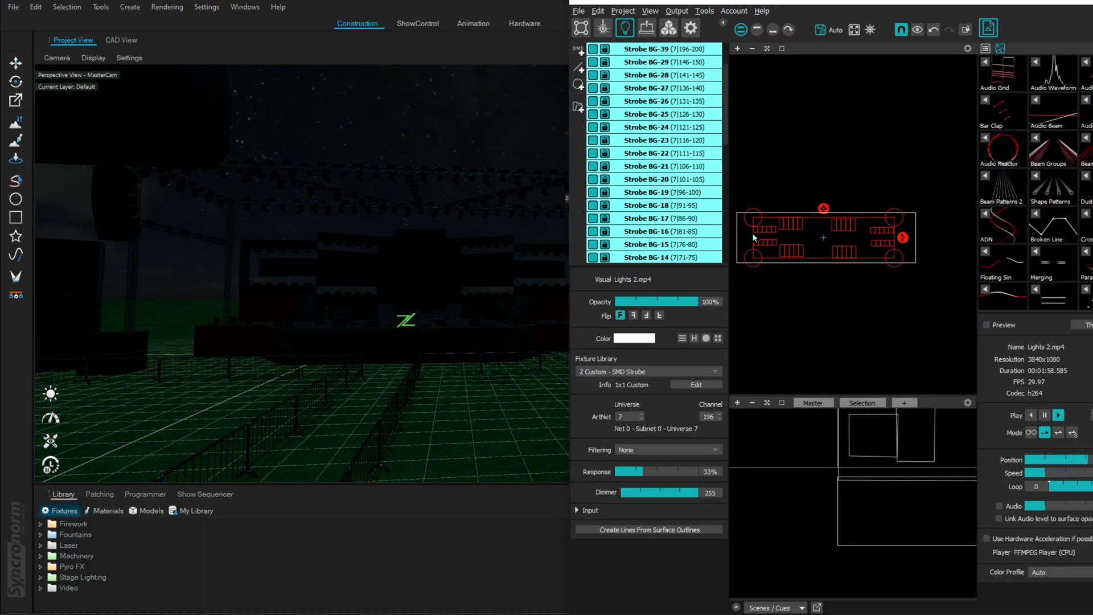
{"action": "left_click_drag", "start_coordinate": [805, 264], "coordinate": [827, 268]}
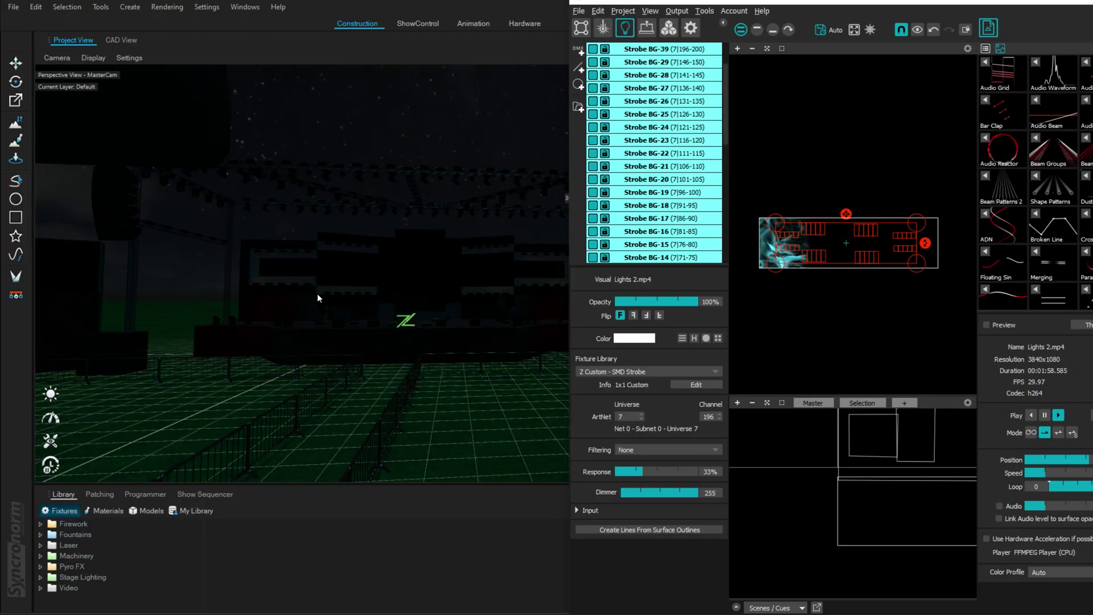
{"action": "scroll", "coordinate": [951, 87], "scroll_direction": "up", "scroll_amount": 3}
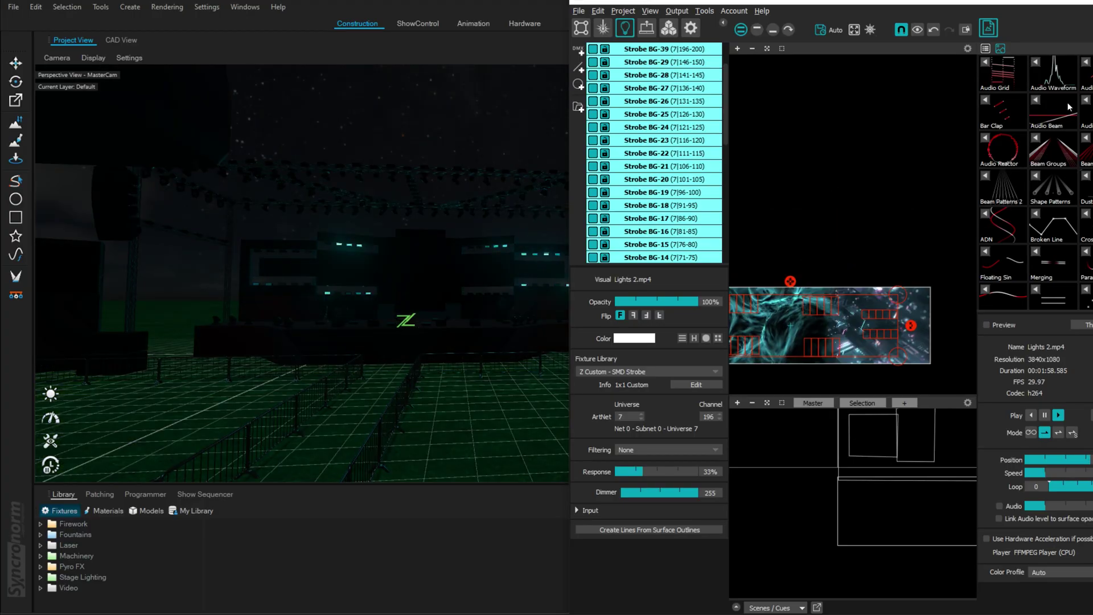
{"action": "scroll", "coordinate": [1069, 107], "scroll_direction": "down", "scroll_amount": 5}
{"action": "left_click", "coordinate": [1034, 235]}
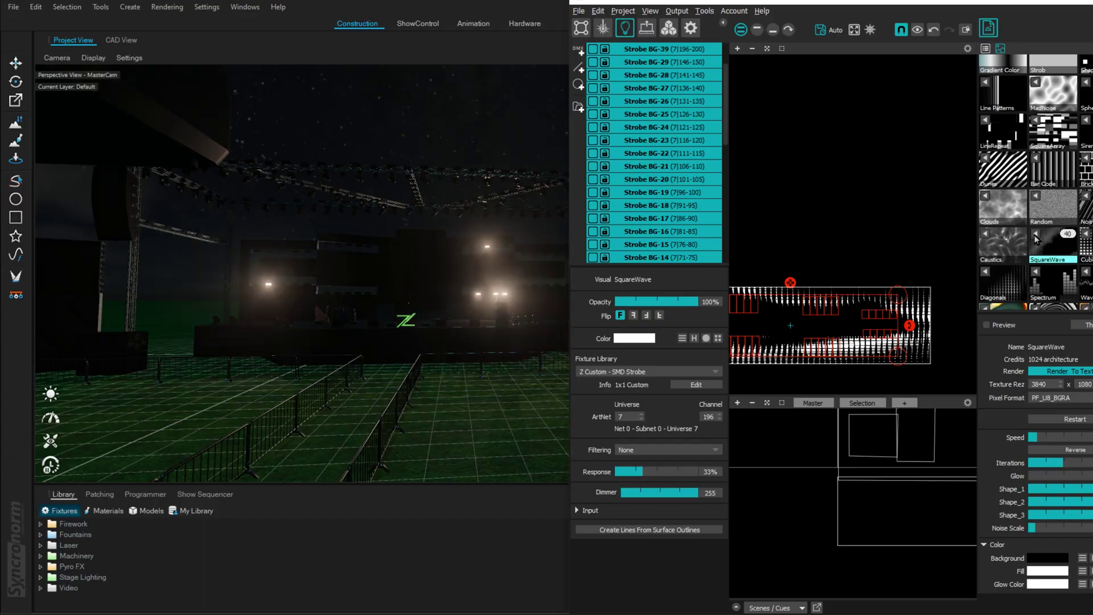
Step: Try the Dunes material and the Line Patterns material on the selected BG strobes
{"action": "scroll", "coordinate": [866, 231], "scroll_direction": "down", "scroll_amount": 2}
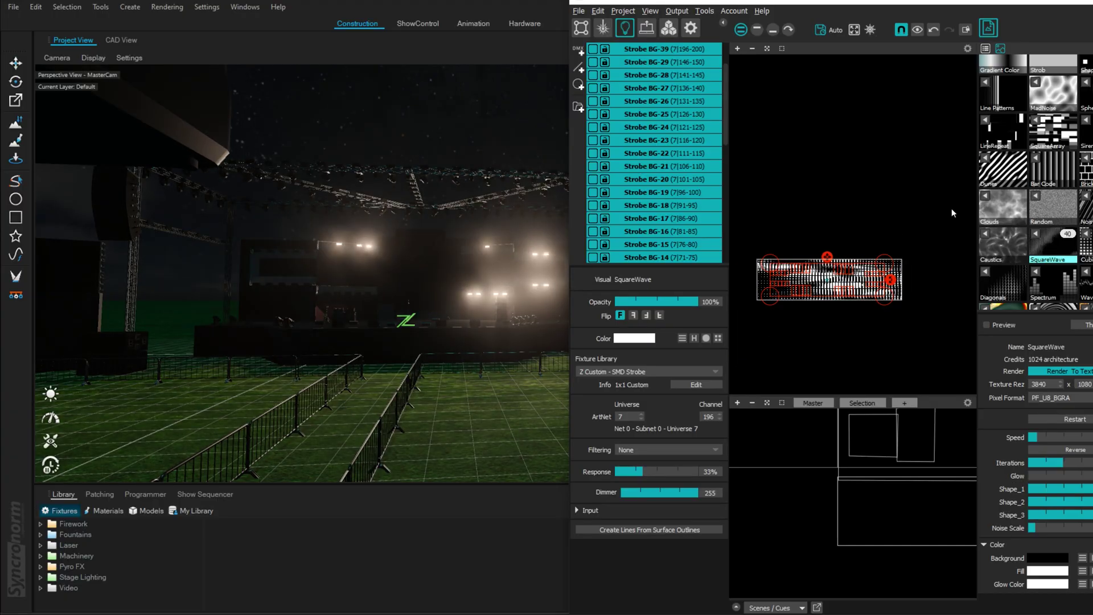
{"action": "left_click", "coordinate": [1001, 170]}
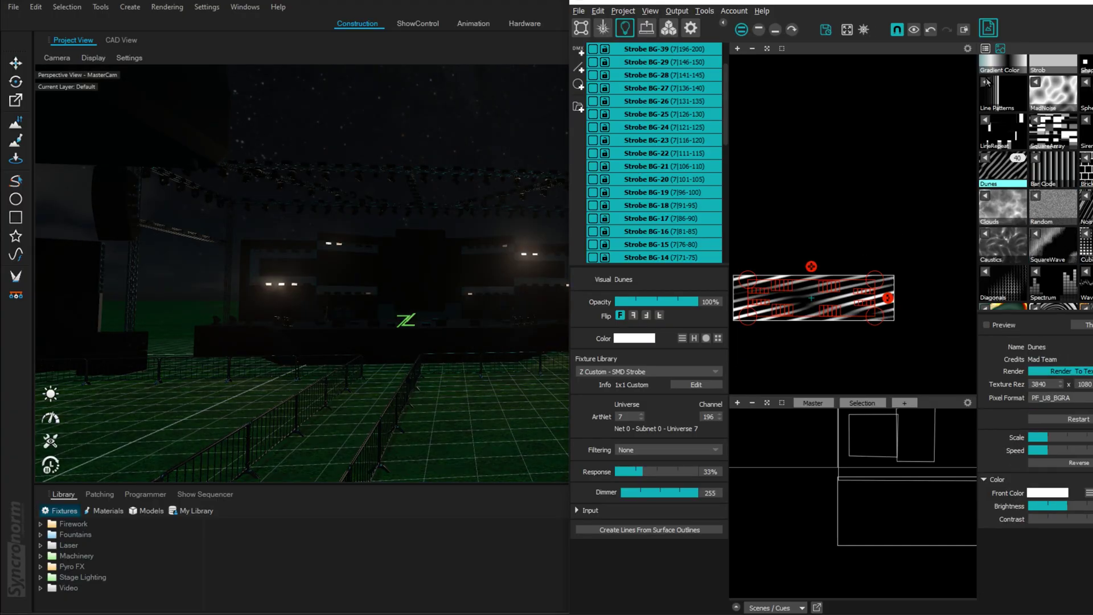
{"action": "left_click", "coordinate": [988, 84]}
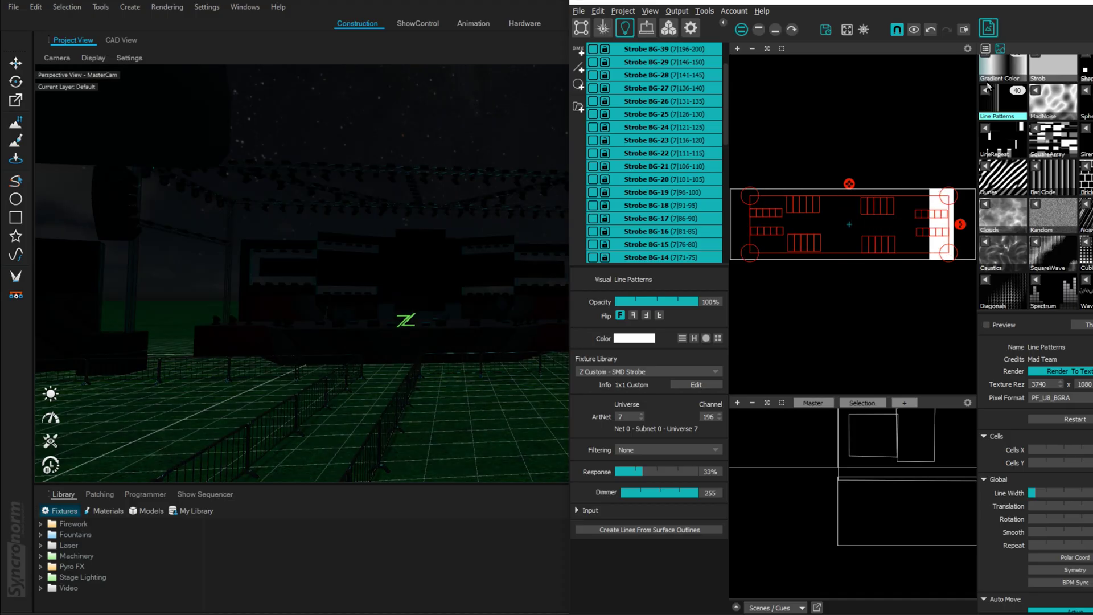
Step: Assign the Nested Cube material to the BG strobes and check how it covers their layout
{"action": "scroll", "coordinate": [991, 92], "scroll_direction": "up", "scroll_amount": 3}
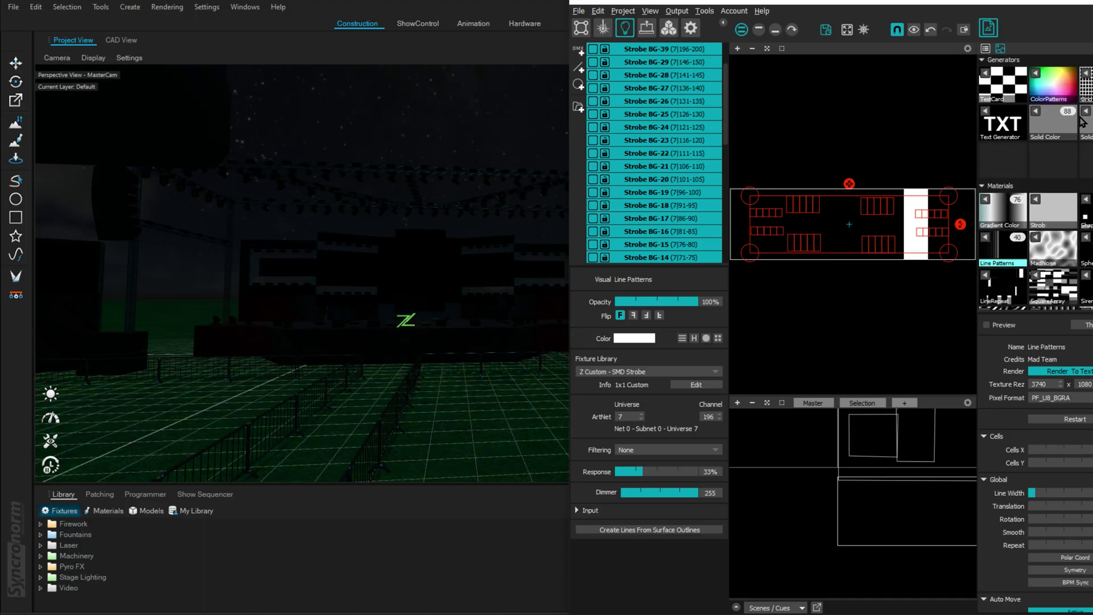
{"action": "scroll", "coordinate": [1032, 150], "scroll_direction": "down", "scroll_amount": 10}
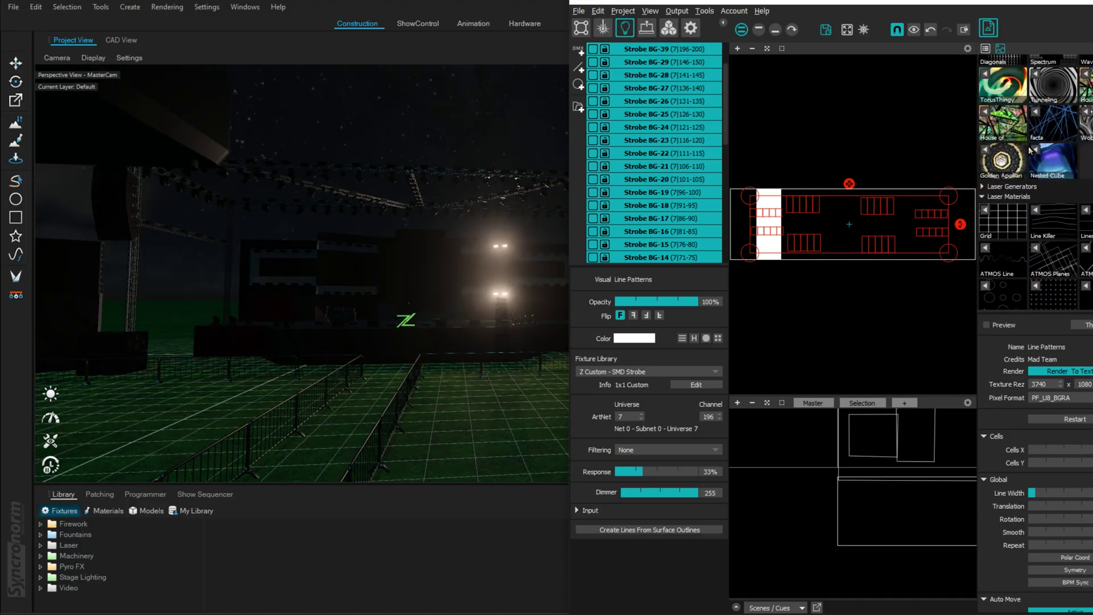
{"action": "left_click", "coordinate": [1033, 148]}
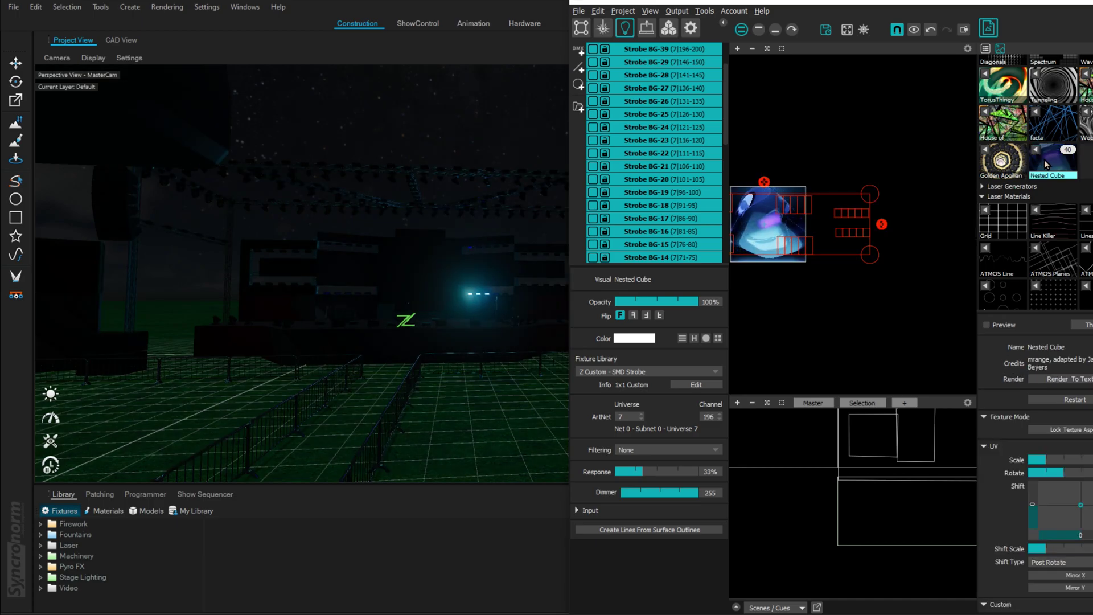
{"action": "scroll", "coordinate": [865, 214], "scroll_direction": "down", "scroll_amount": 6}
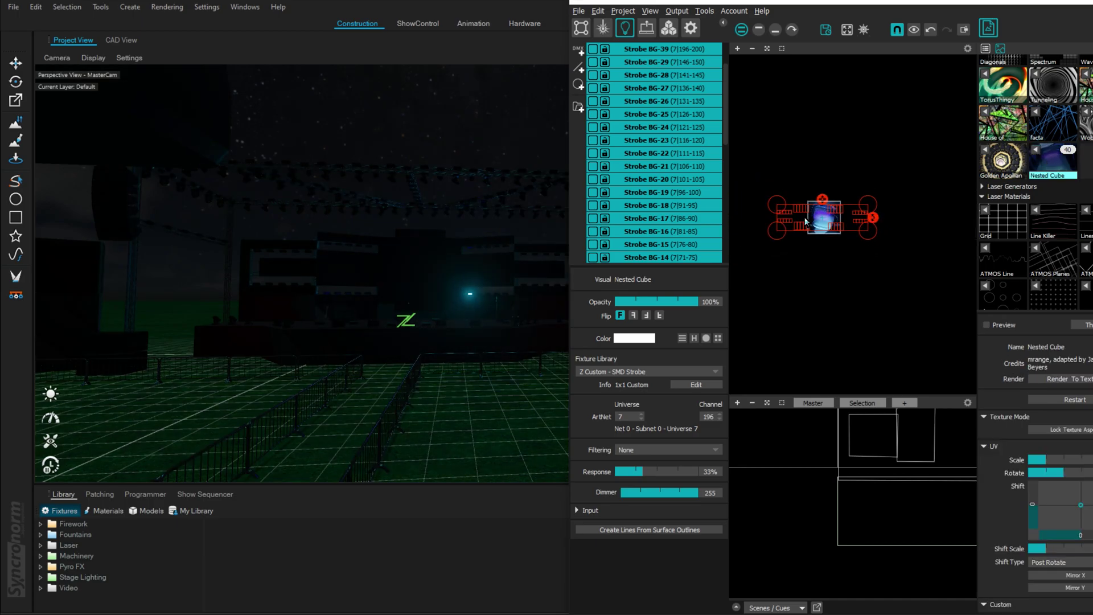
{"action": "scroll", "coordinate": [821, 223], "scroll_direction": "up", "scroll_amount": 3}
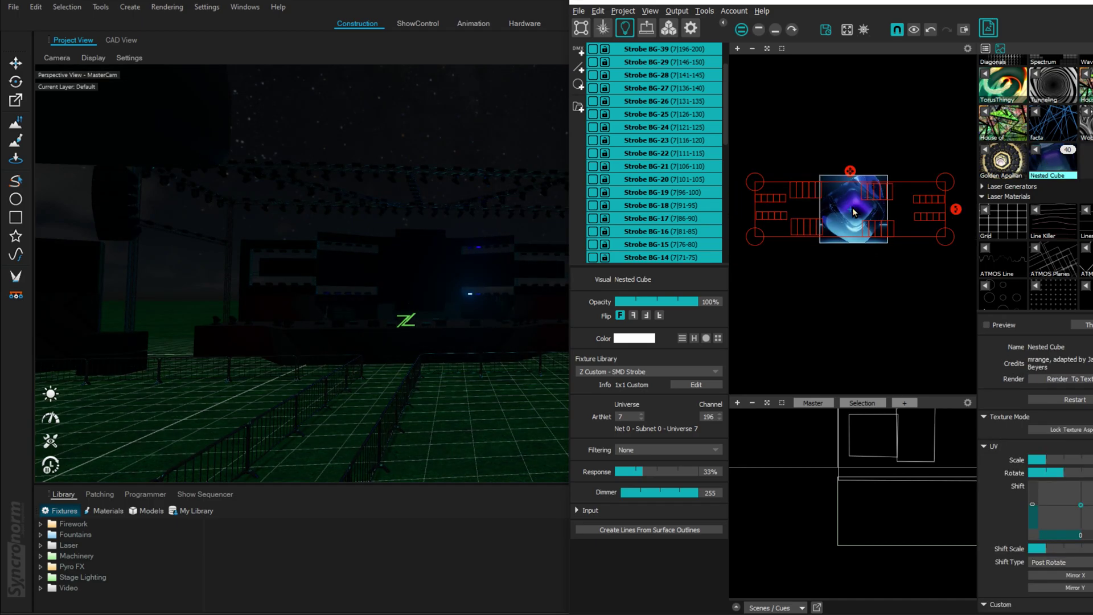
Step: Try shrinking the BG Strobe group to fit inside the Nested Cube image, and undo the resize
{"action": "left_click", "coordinate": [632, 89]}
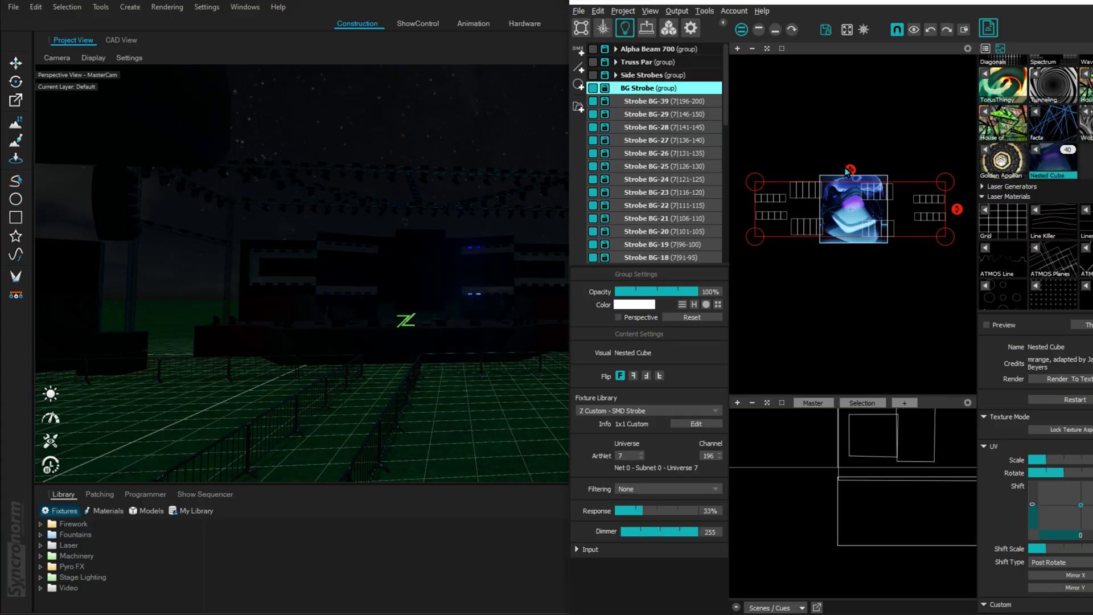
{"action": "left_click_drag", "start_coordinate": [851, 171], "coordinate": [850, 199]}
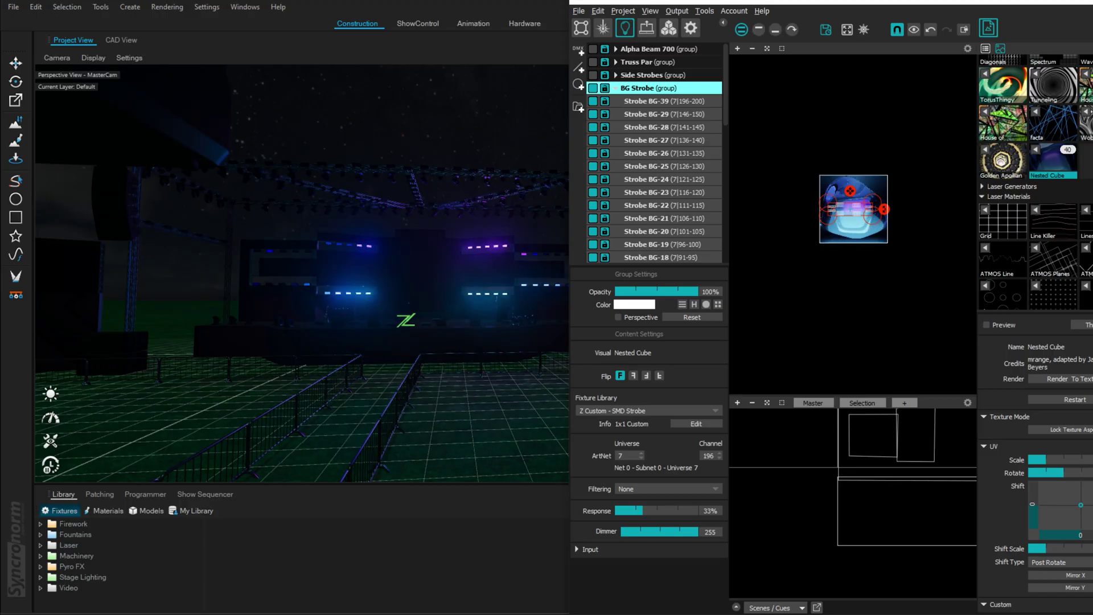
{"action": "key", "text": "ctrl+z"}
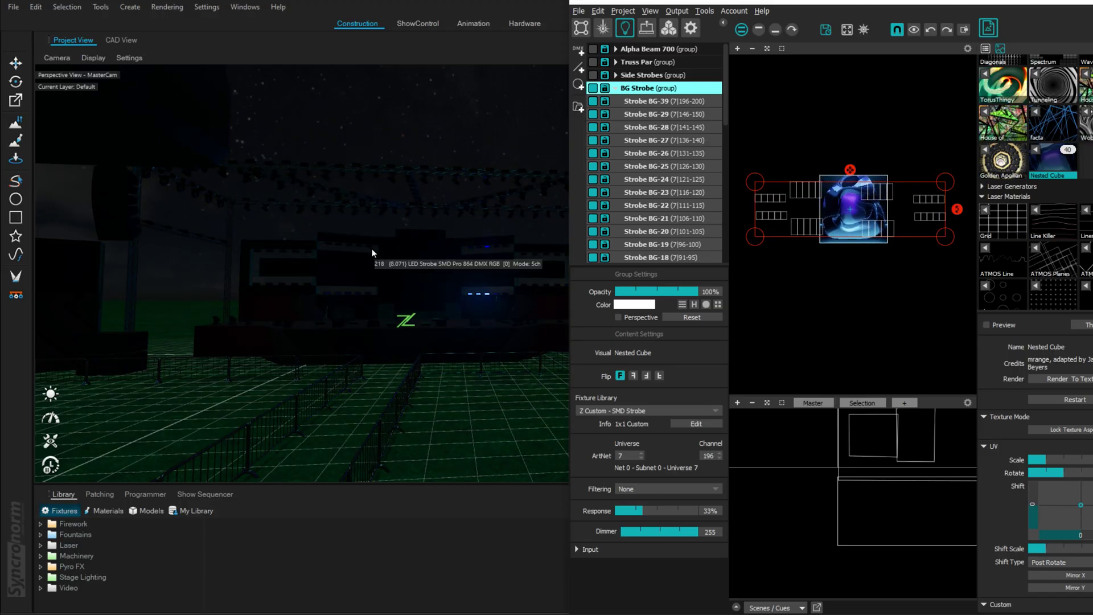
Step: Open the Scenes / Cues grid, trigger the BO DMX cue and collapse the BG Strobe group
{"action": "left_click", "coordinate": [400, 395]}
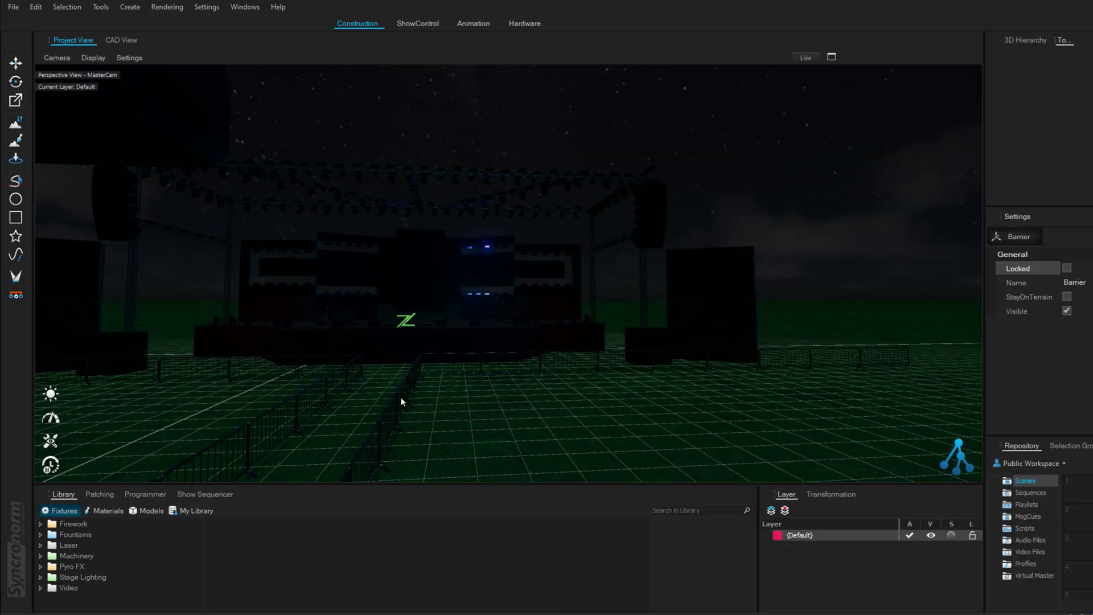
{"action": "key", "text": "alt+Tab"}
{"action": "left_click", "coordinate": [737, 608]}
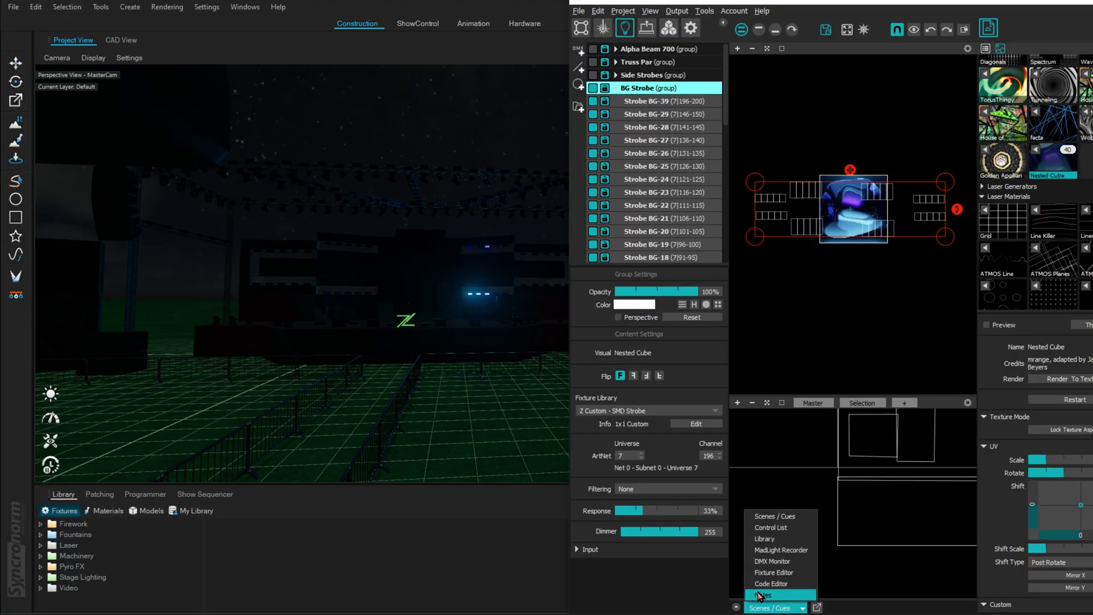
{"action": "left_click", "coordinate": [736, 608]}
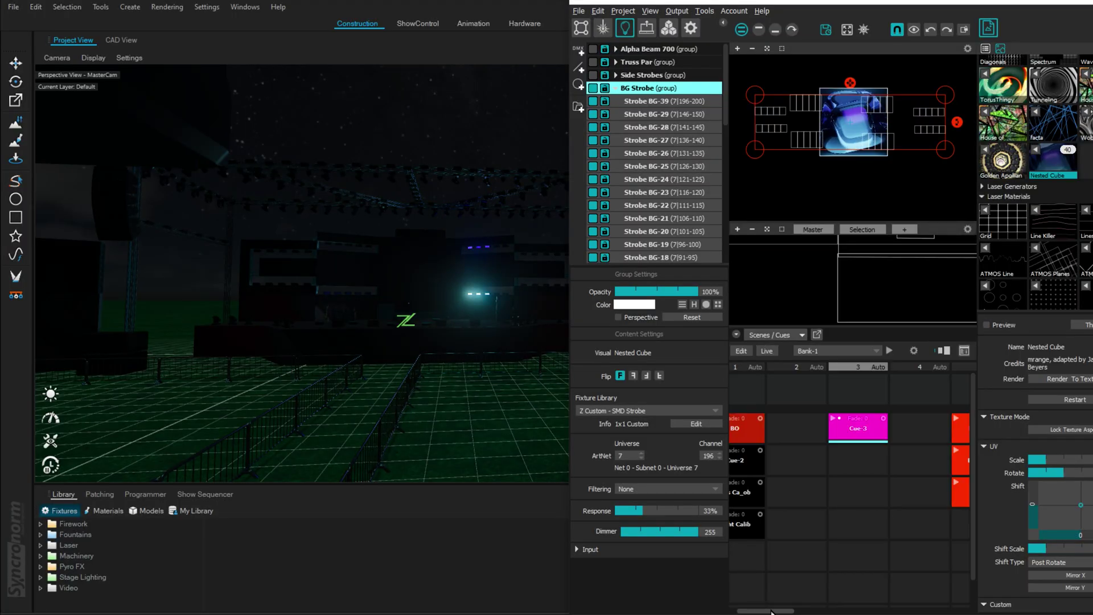
{"action": "left_click_drag", "start_coordinate": [811, 612], "coordinate": [813, 612]}
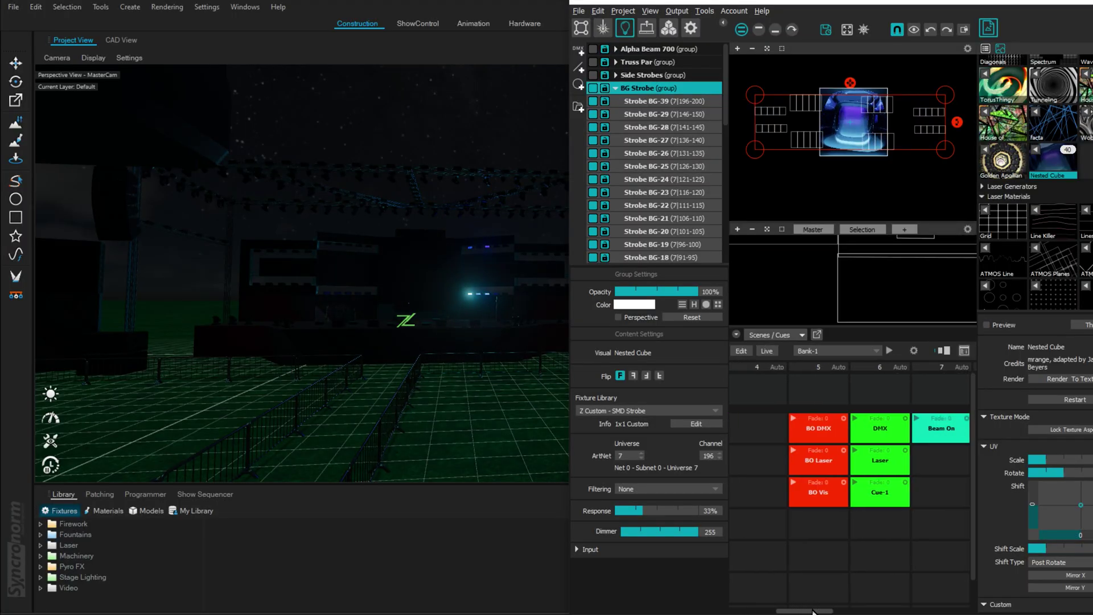
{"action": "left_click", "coordinate": [794, 420]}
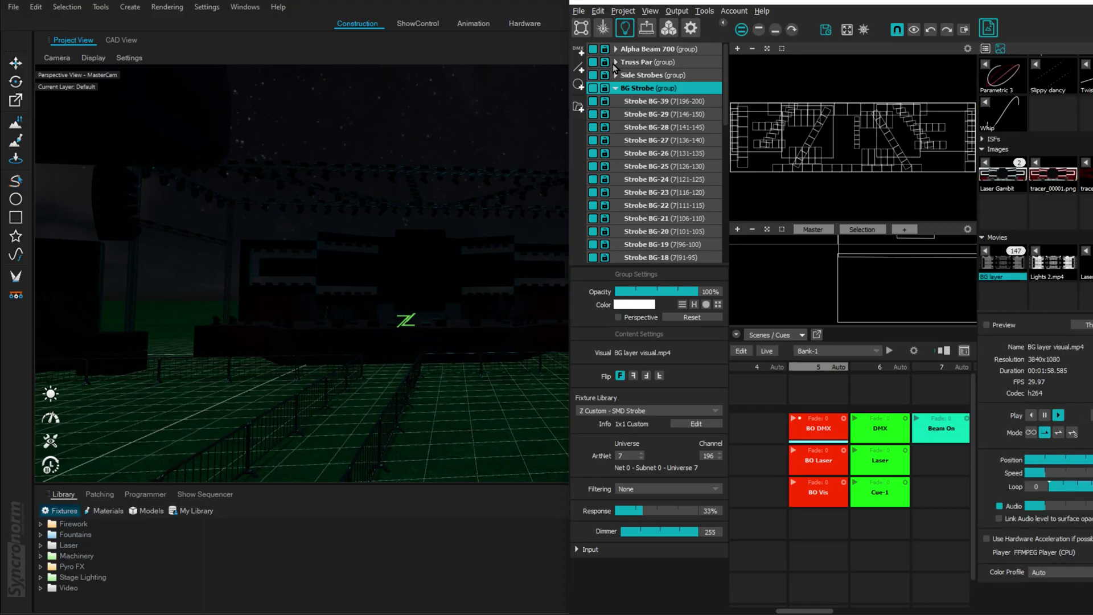
{"action": "left_click", "coordinate": [616, 87]}
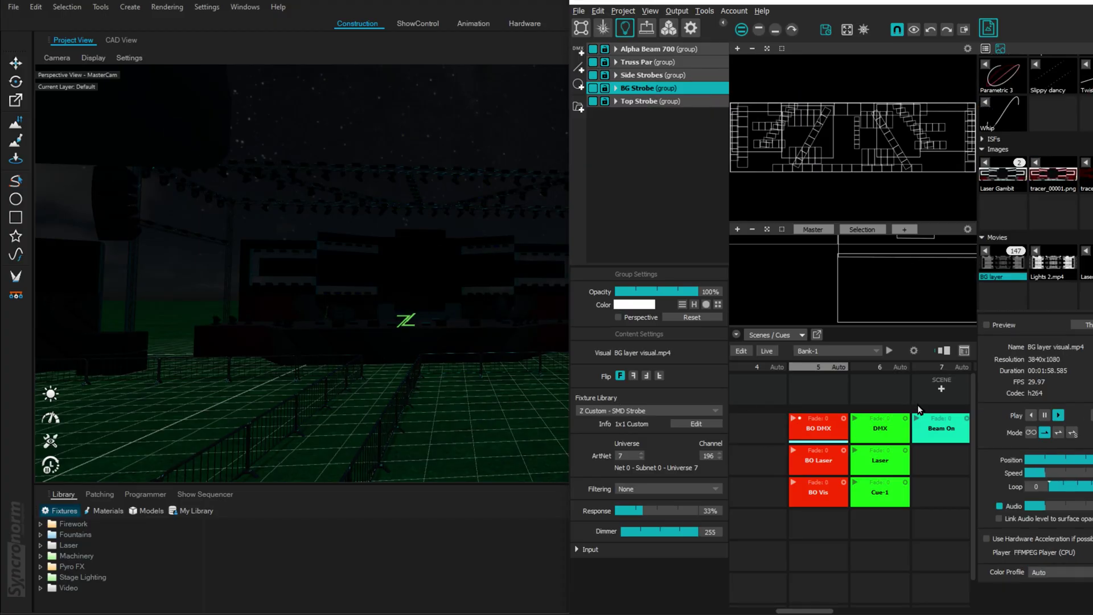
Step: Trigger the DMX cue and inspect the lit stage from the mixing desk area in the visualizer
{"action": "left_click", "coordinate": [857, 419]}
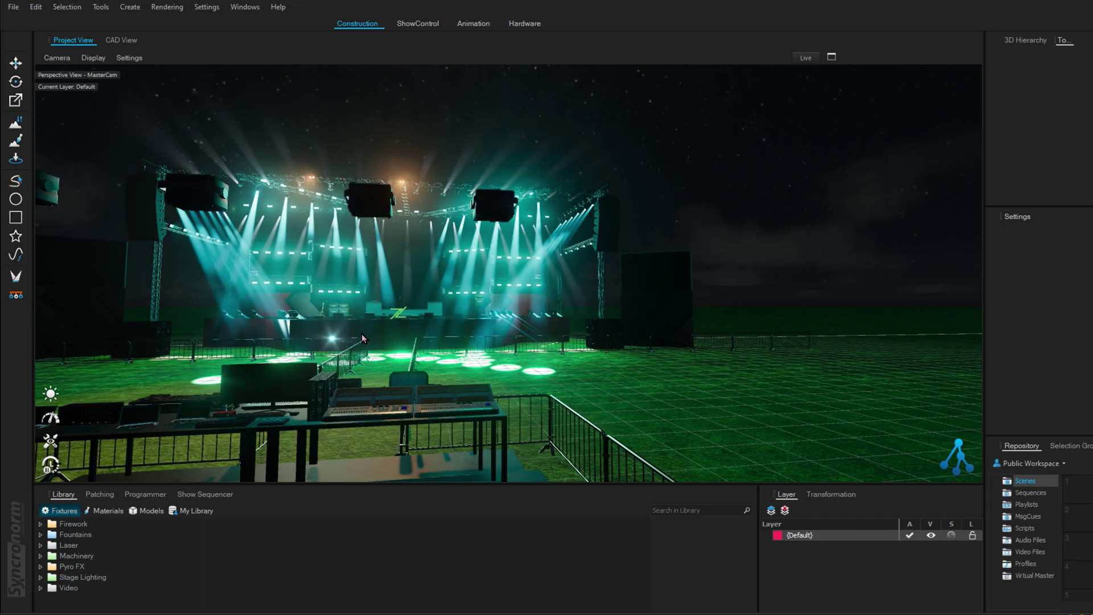
{"action": "scroll", "coordinate": [365, 337], "scroll_direction": "up", "scroll_amount": 3}
{"action": "scroll", "coordinate": [317, 270], "scroll_direction": "down", "scroll_amount": 4}
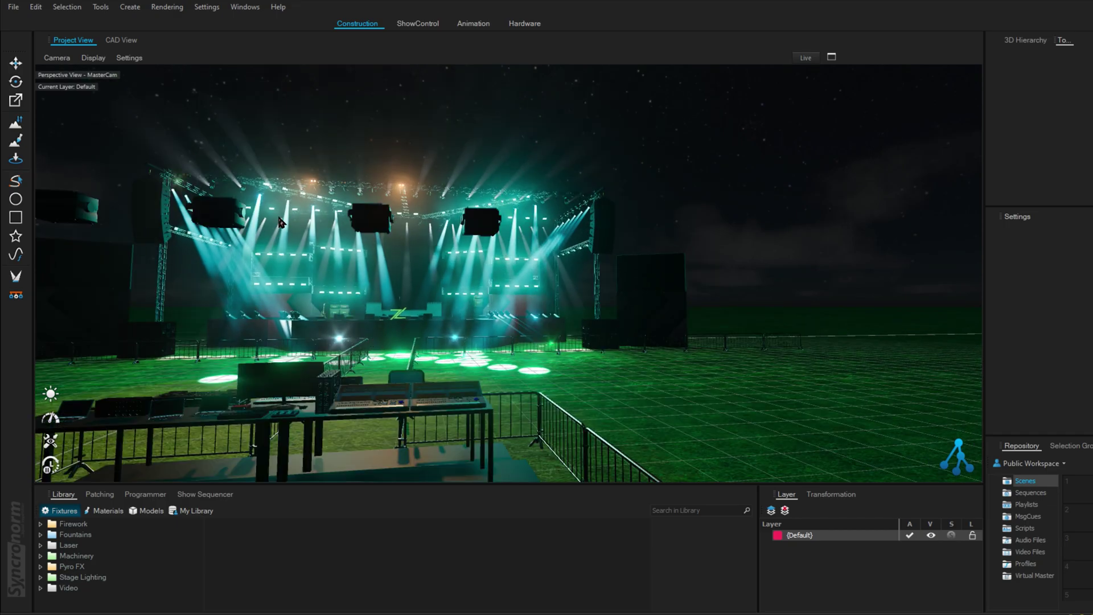
{"action": "scroll", "coordinate": [321, 326], "scroll_direction": "up", "scroll_amount": 3}
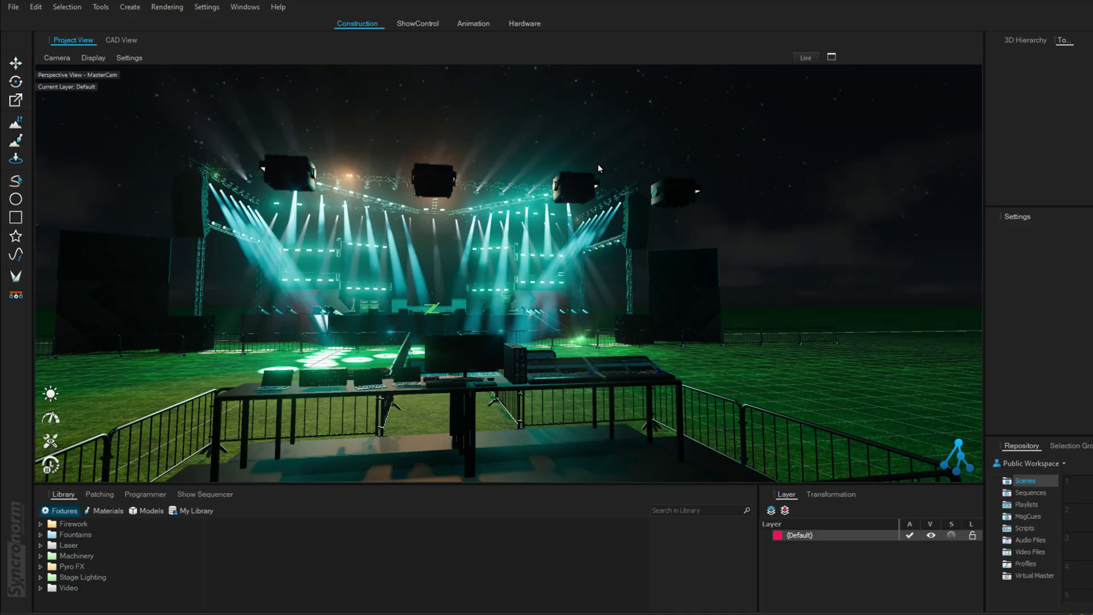
{"action": "scroll", "coordinate": [504, 315], "scroll_direction": "up", "scroll_amount": 2}
{"action": "scroll", "coordinate": [423, 316], "scroll_direction": "up", "scroll_amount": 2}
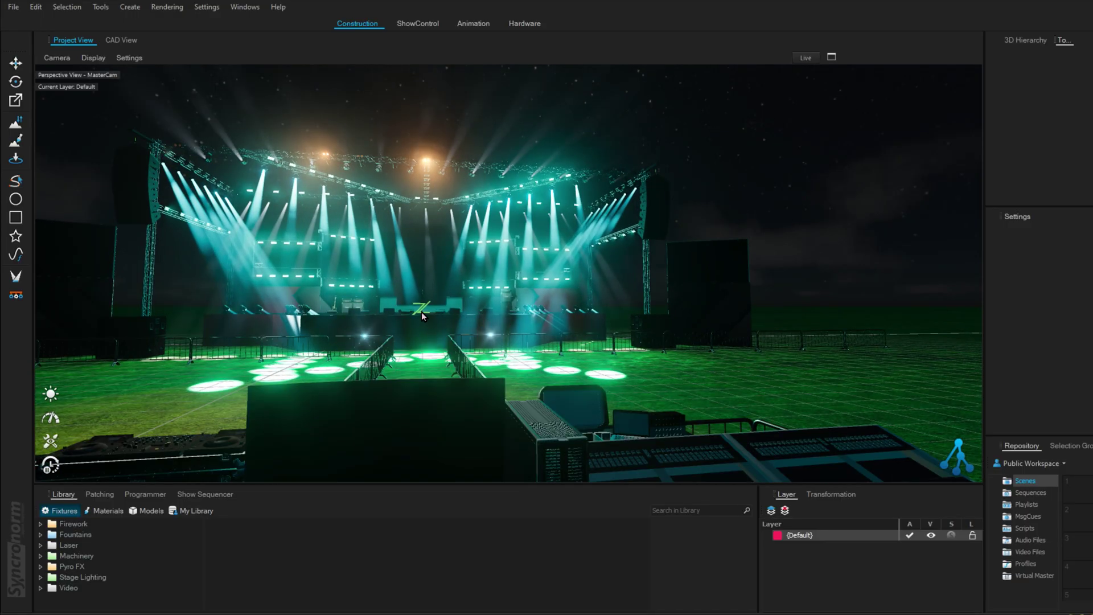
{"action": "scroll", "coordinate": [424, 308], "scroll_direction": "up", "scroll_amount": 1}
{"action": "scroll", "coordinate": [424, 308], "scroll_direction": "up", "scroll_amount": 2}
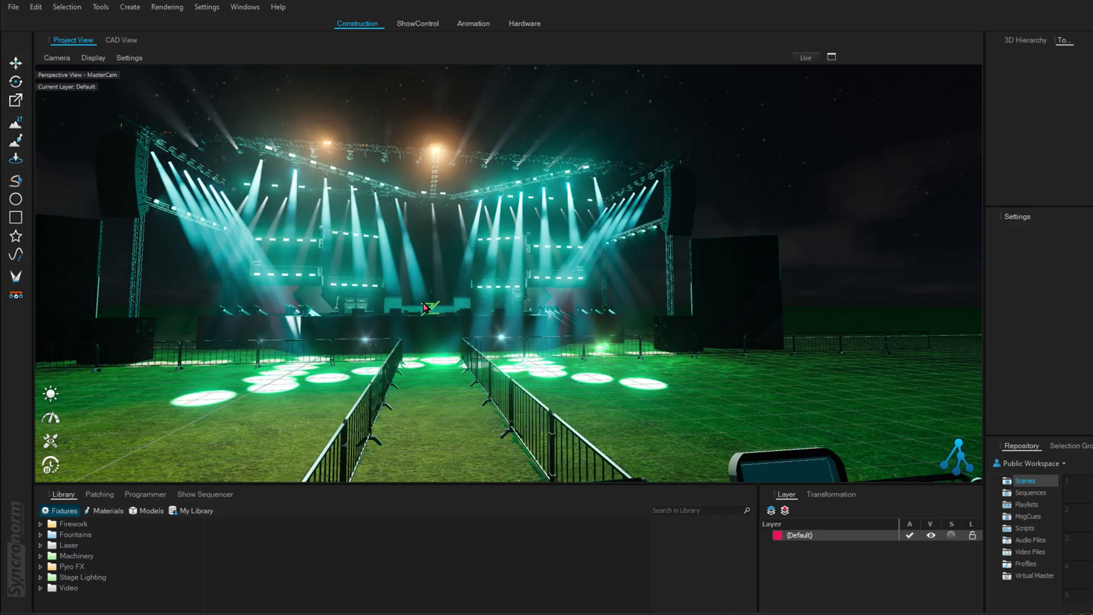